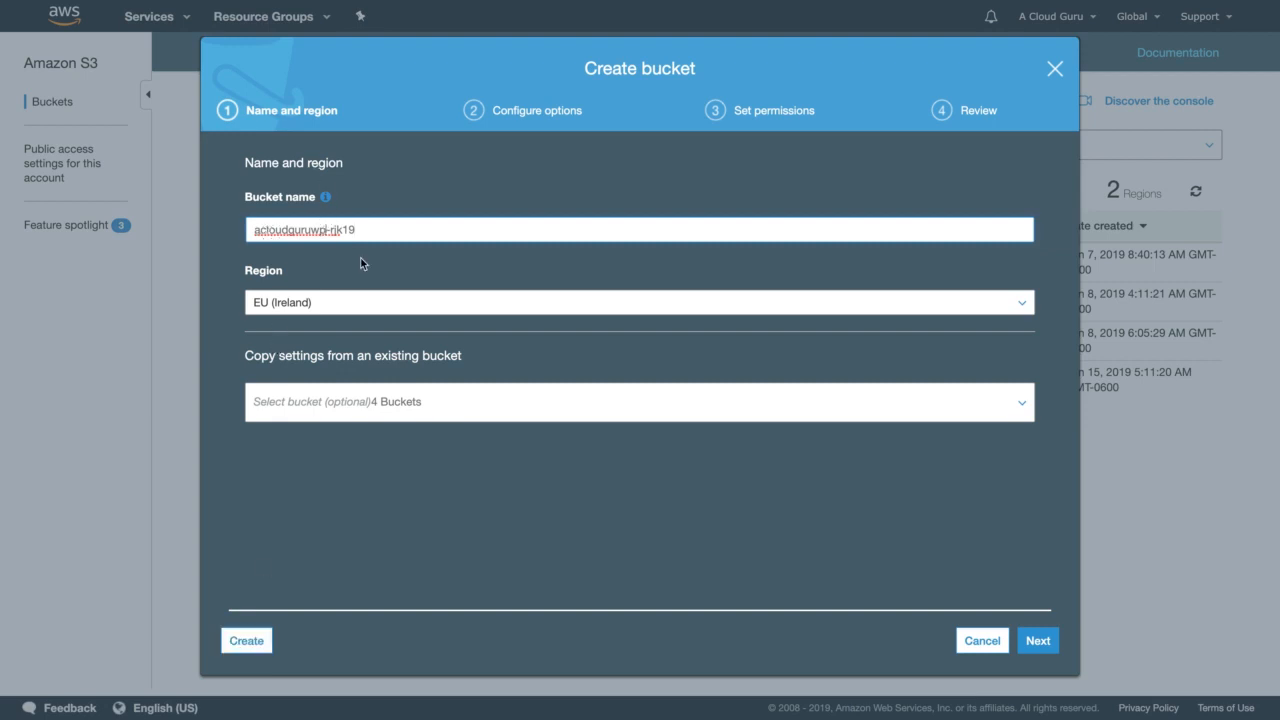
- Name the bucket acloudguruwp-code-rjk19, copy that name for reuse, and create the bucket in EU (Ireland)
text(-code)
double_click(384, 230)
triple_click(384, 230)
key(ctrl+c)
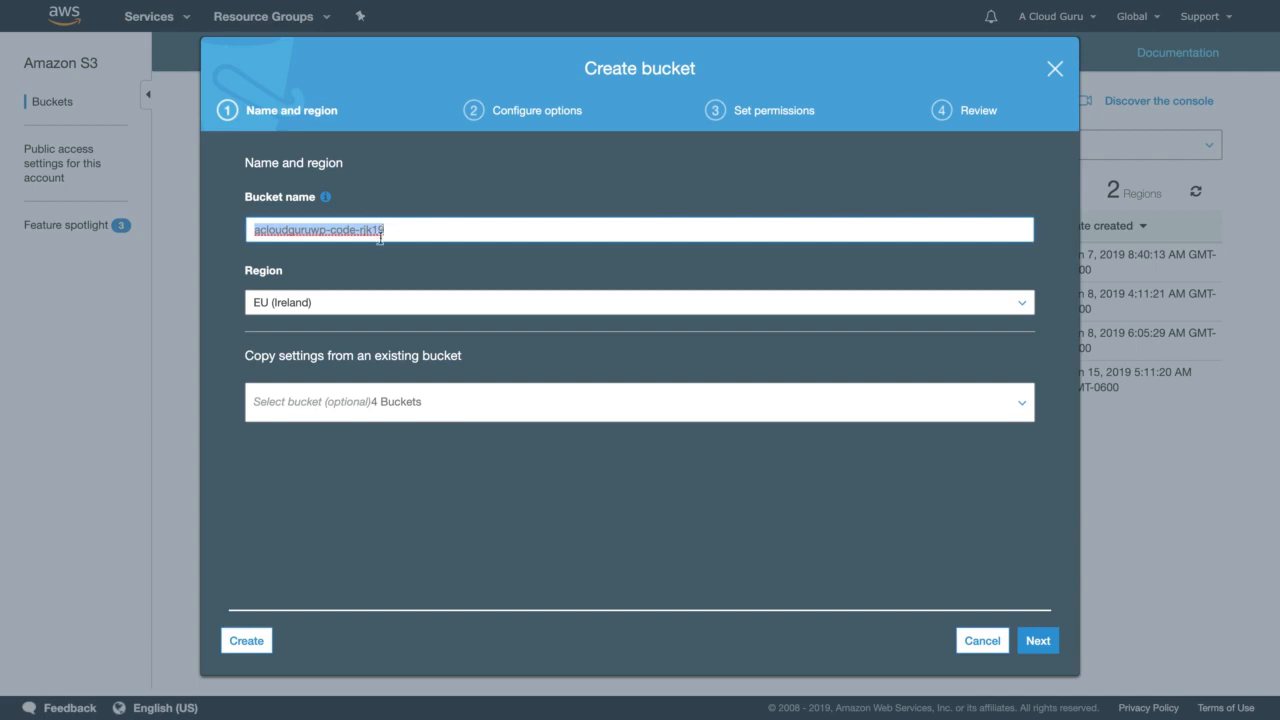
click(250, 641)
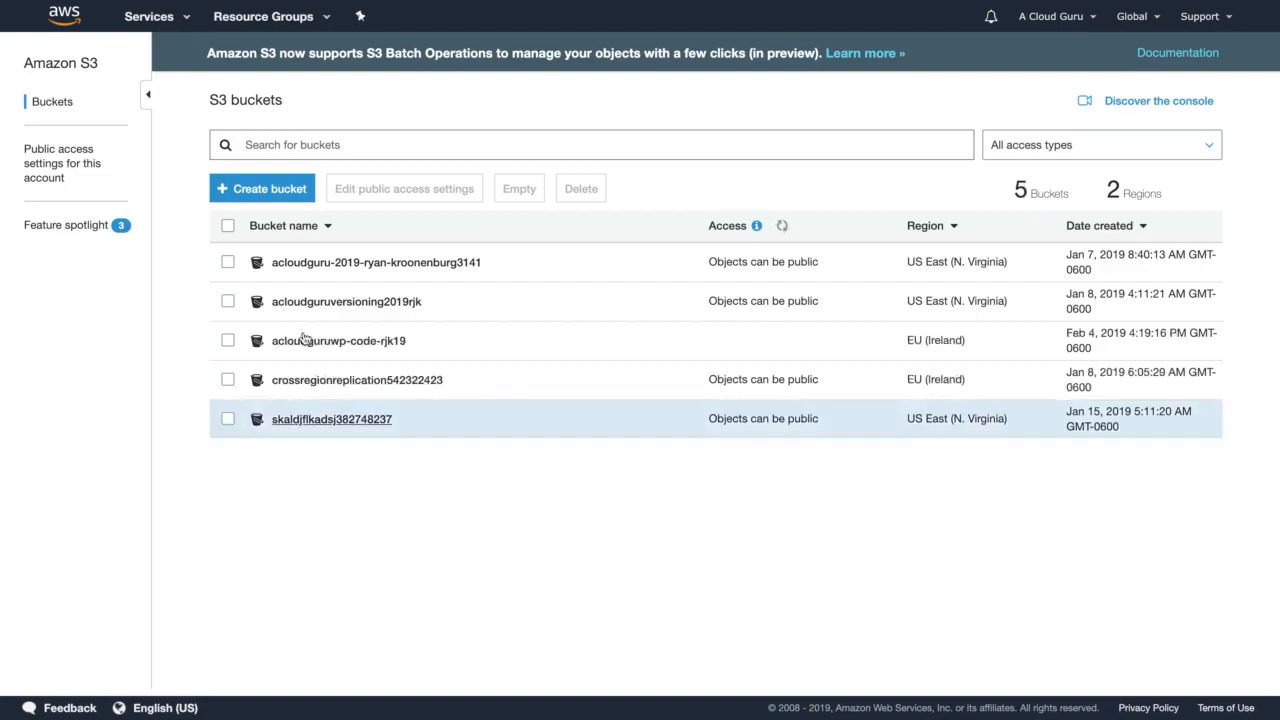
- Start another bucket from the copied name, replacing code with images to get acloudguruwp-images-rjk19
click(258, 192)
key(ctrl+v)
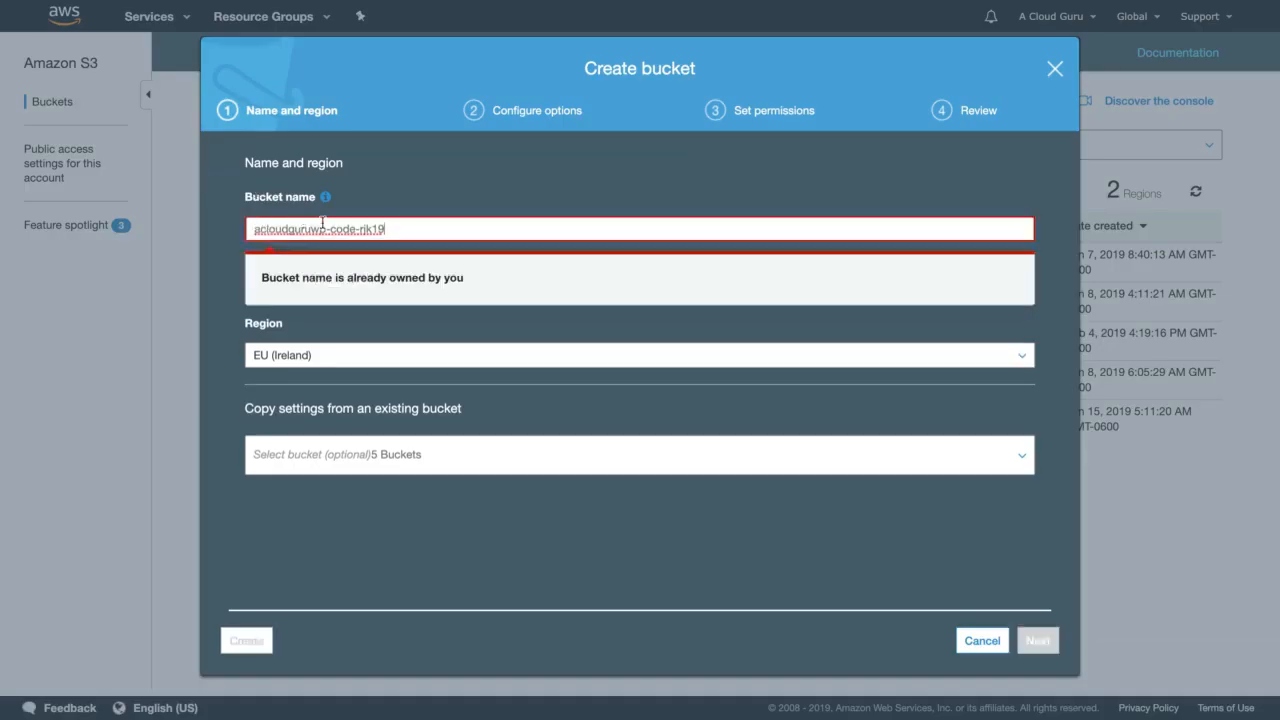
click(357, 229)
key(BackSpace)
key(BackSpace)
key(BackSpace)
key(BackSpace)
key(BackSpace)
text(images)
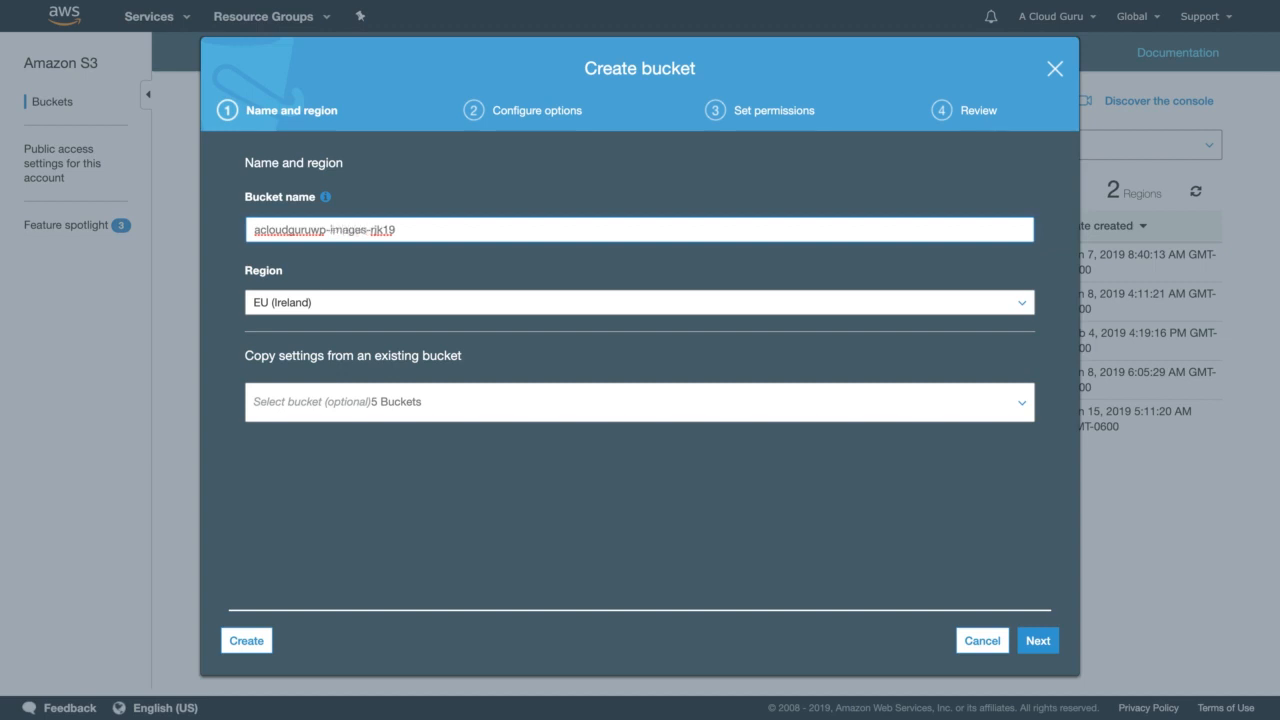
- Change the new bucket's name to acloudguruwp-media-rjk19 and create it in EU (Ireland)
key(BackSpace)
key(BackSpace)
key(BackSpace)
key(BackSpace)
key(BackSpace)
key(BackSpace)
text(media)
click(262, 636)
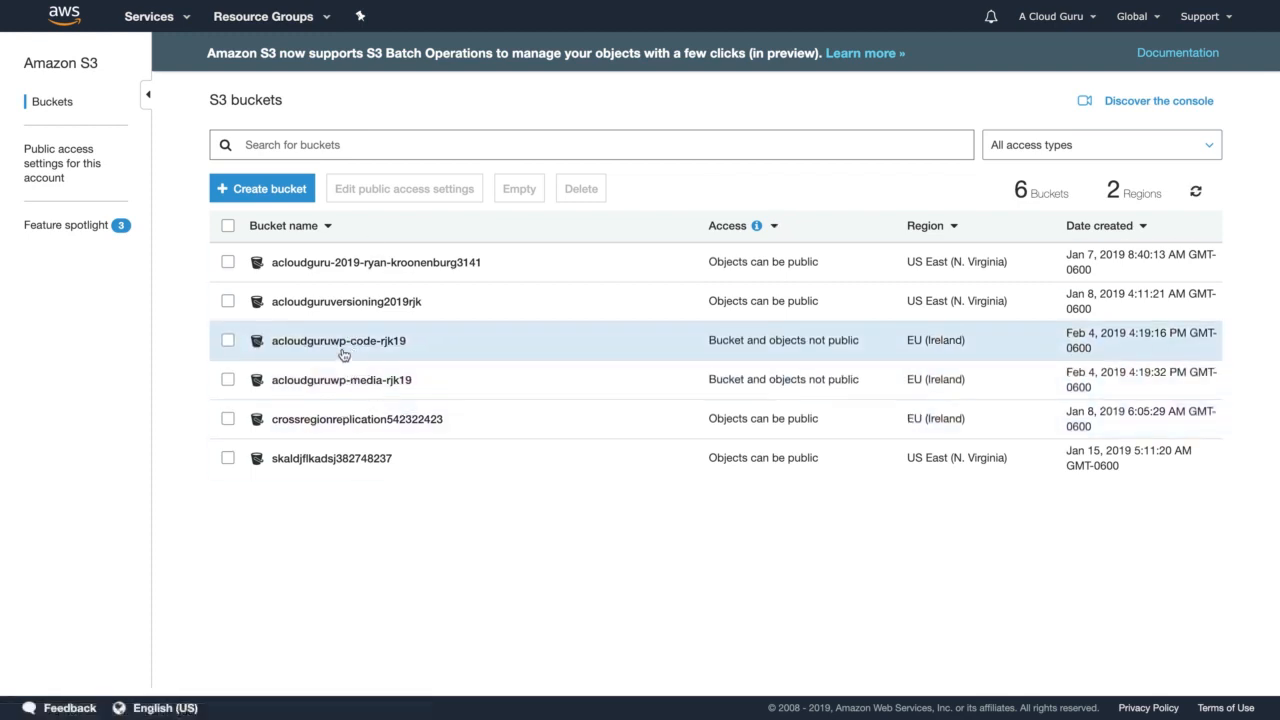
- Open the CloudFront service from the Networking & Content Delivery services
click(169, 30)
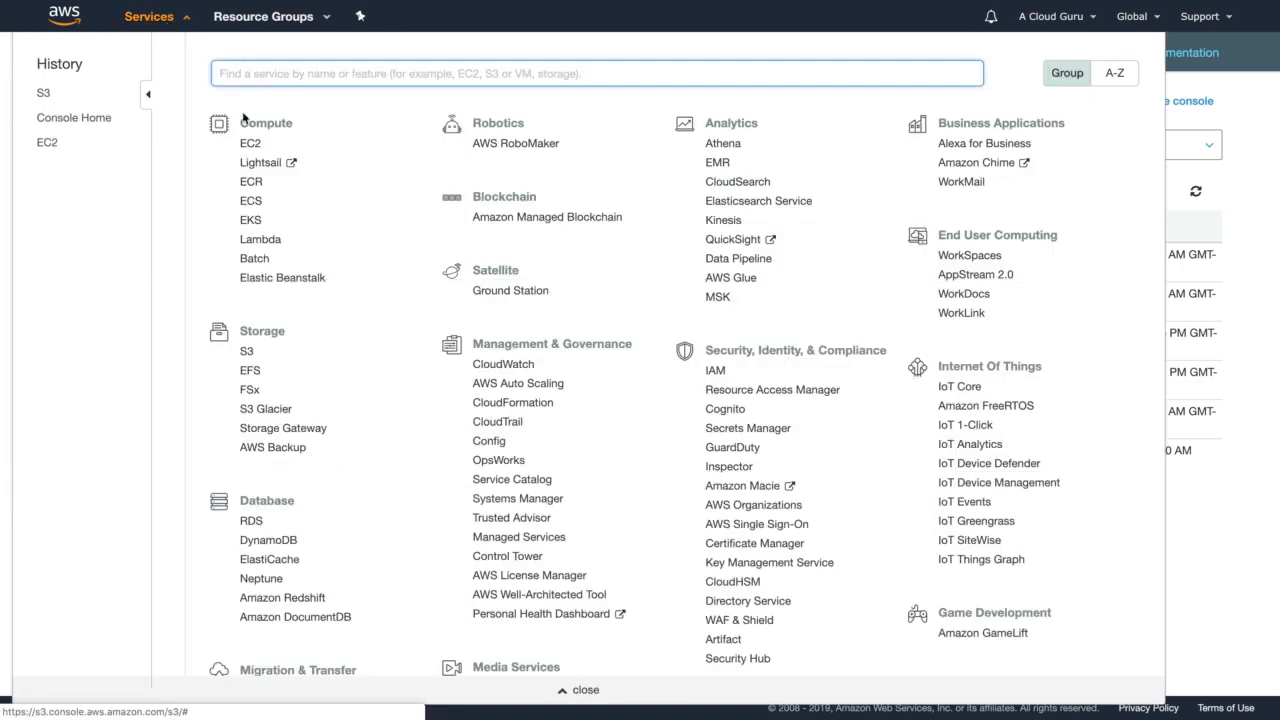
scroll(299, 437, down, 2)
scroll(299, 437, down, 4)
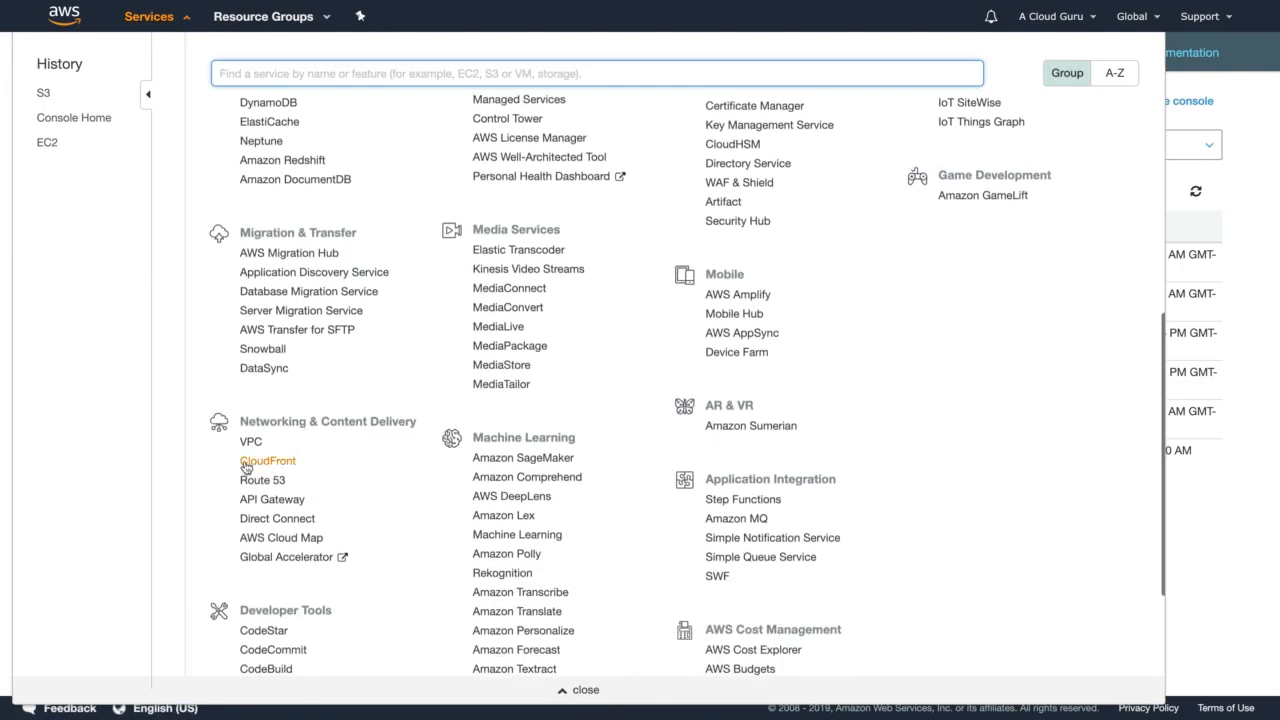
click(252, 463)
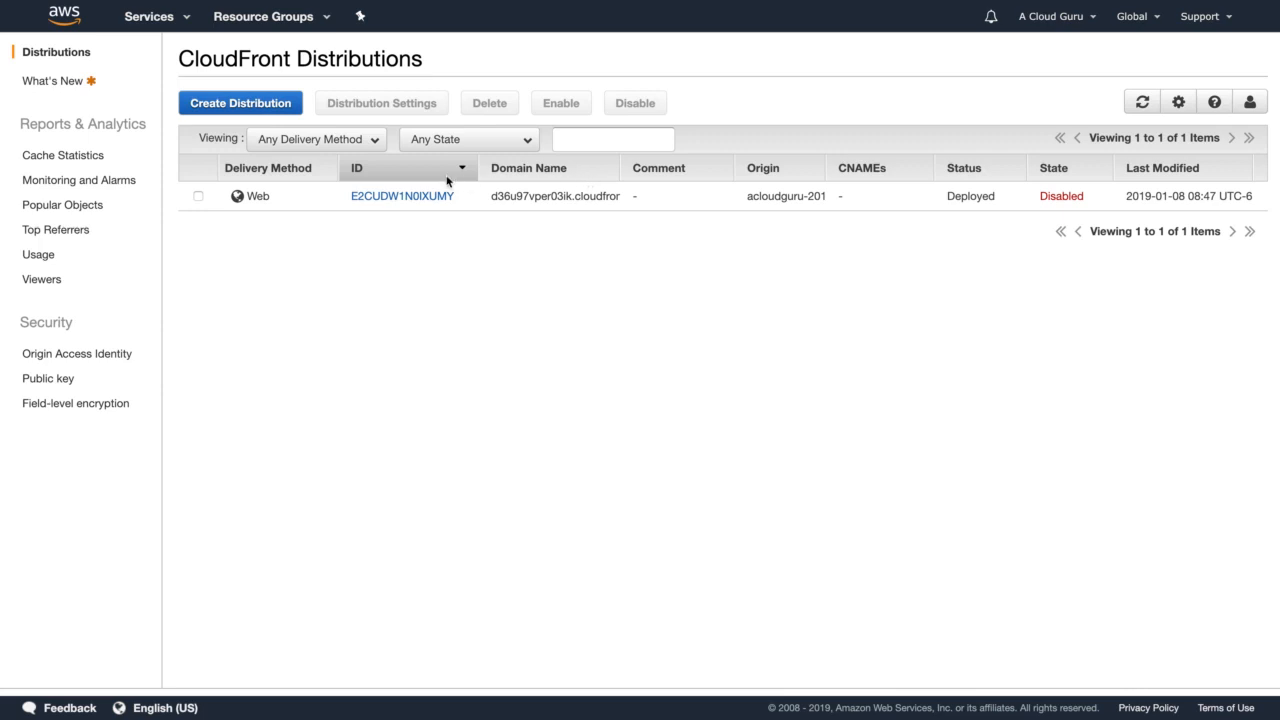
- Delete the existing disabled web distribution and dismiss the deletion dialog
click(198, 197)
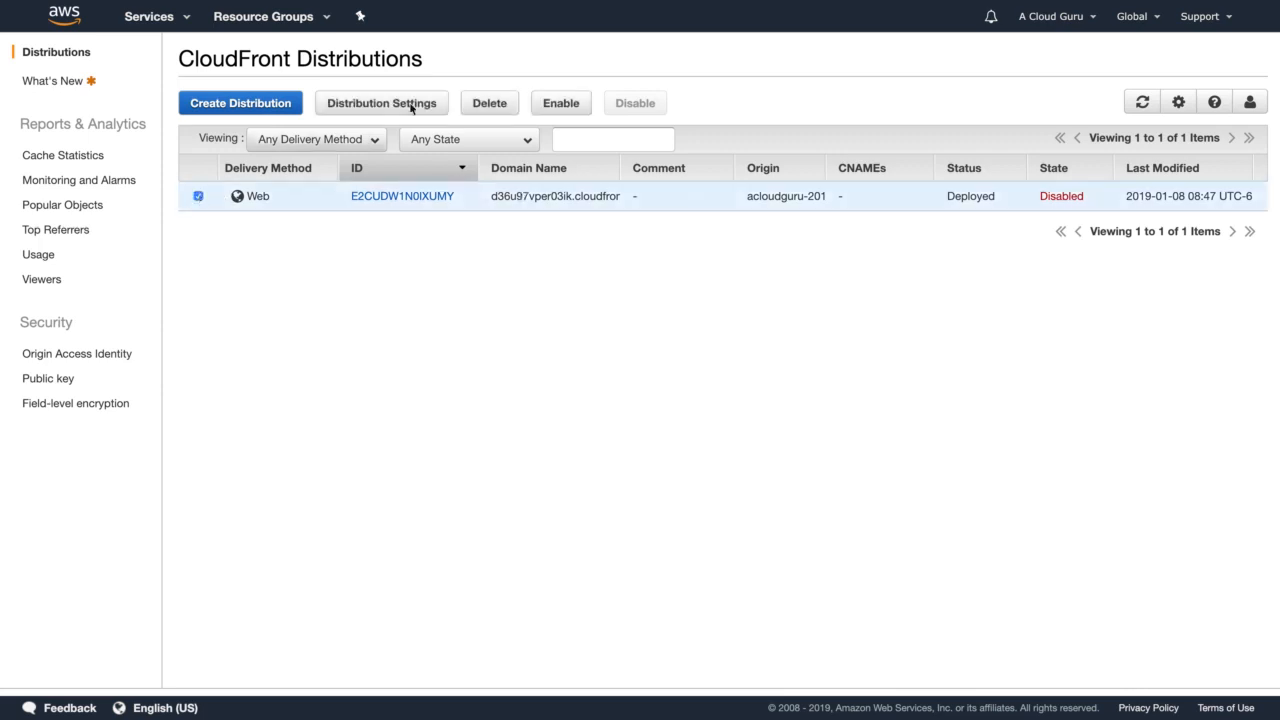
click(487, 106)
click(733, 405)
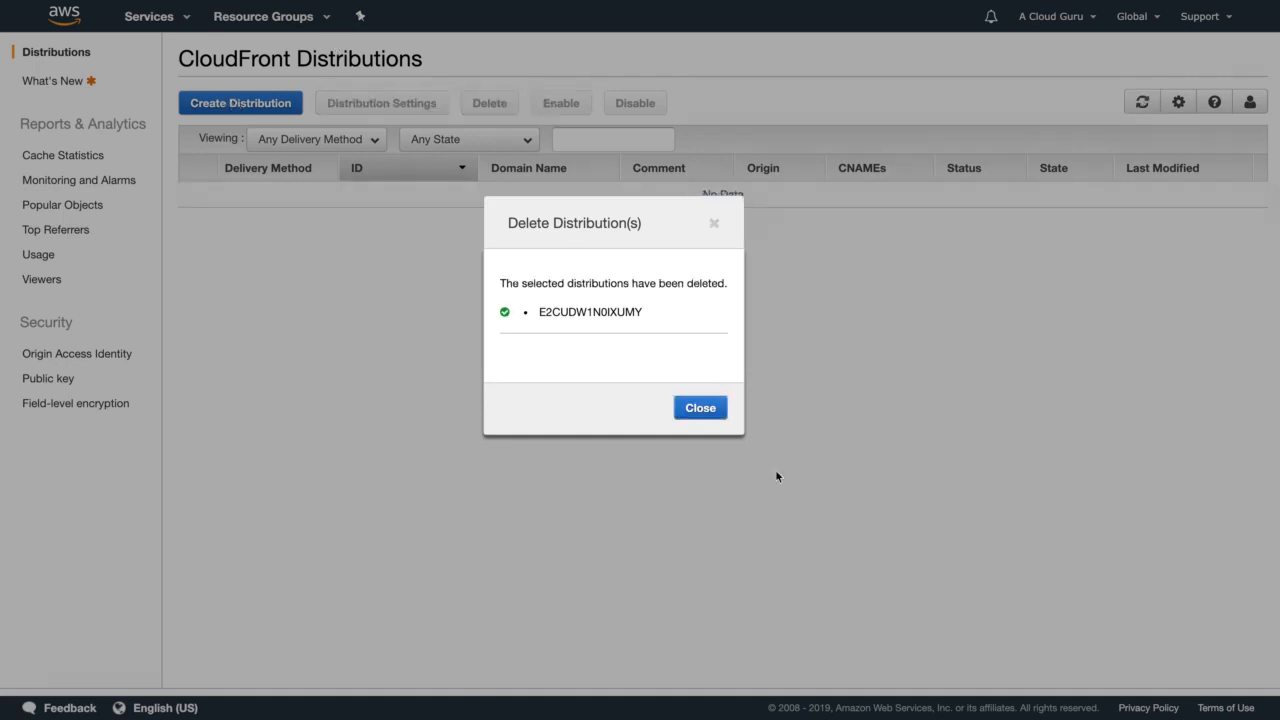
click(700, 407)
- Start a new web distribution with acloudguruwp-media-rjk19.s3.amazonaws.com as its origin domain name
click(275, 103)
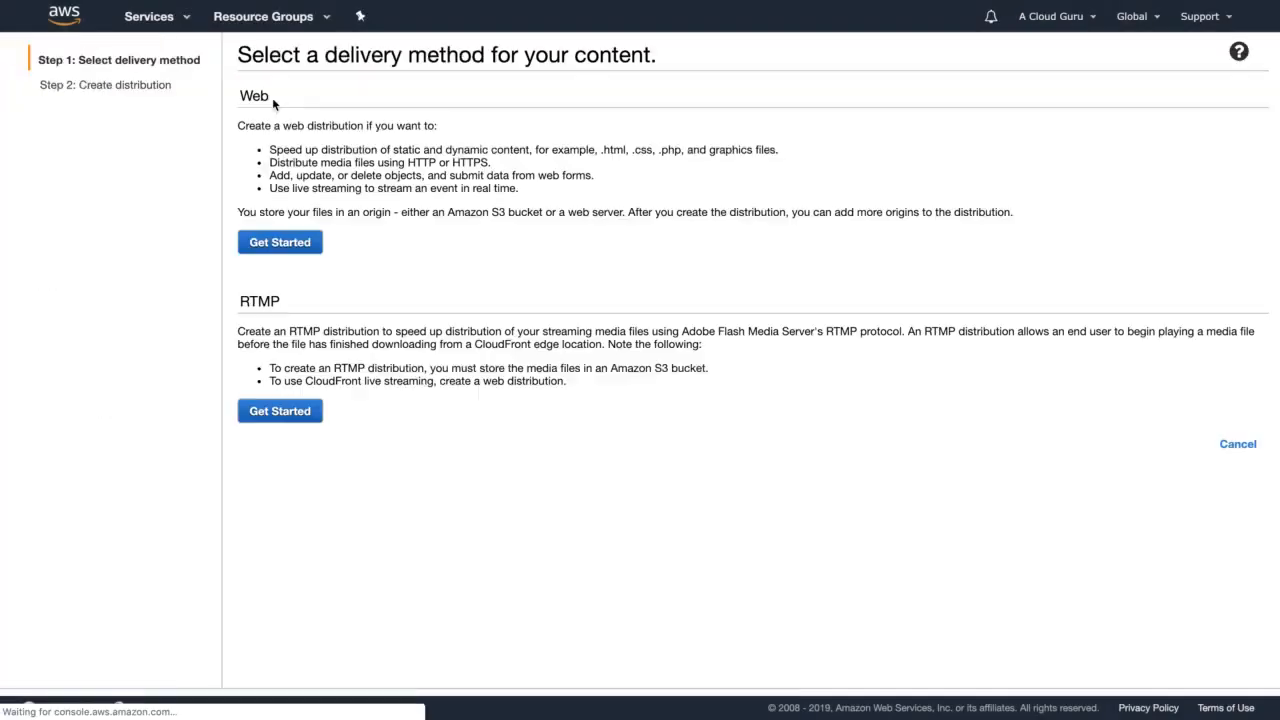
click(287, 242)
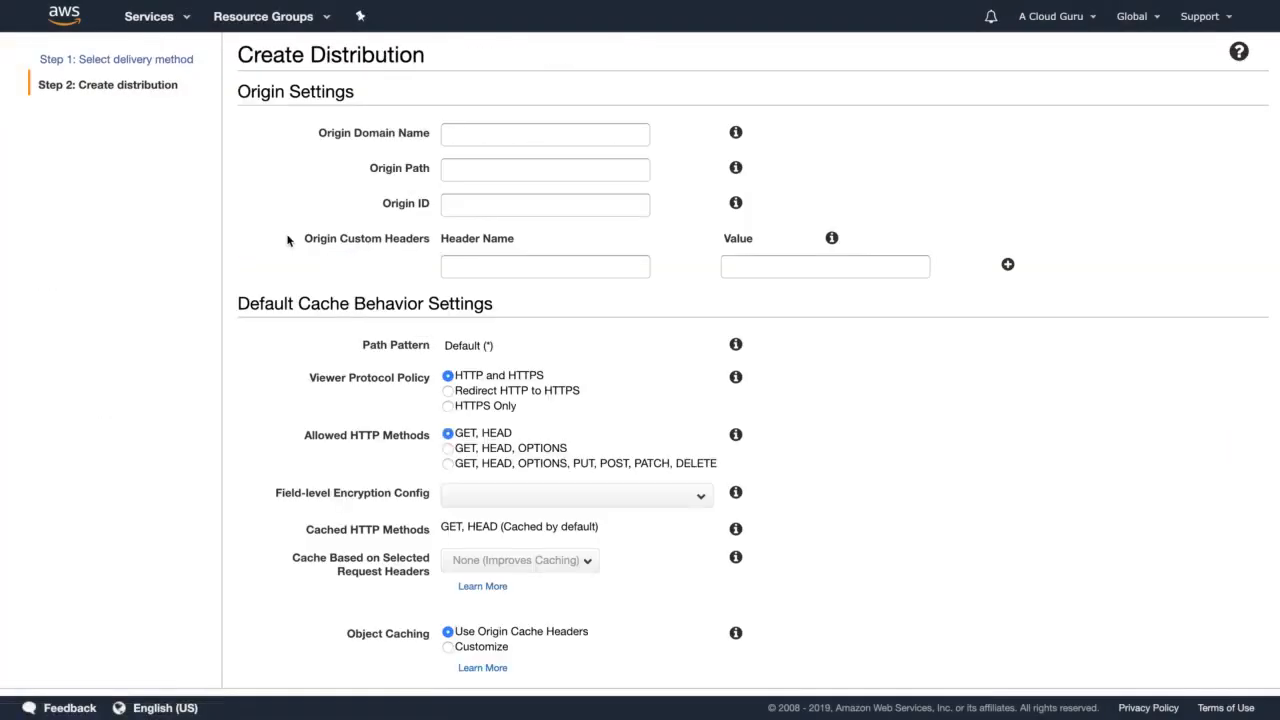
click(470, 132)
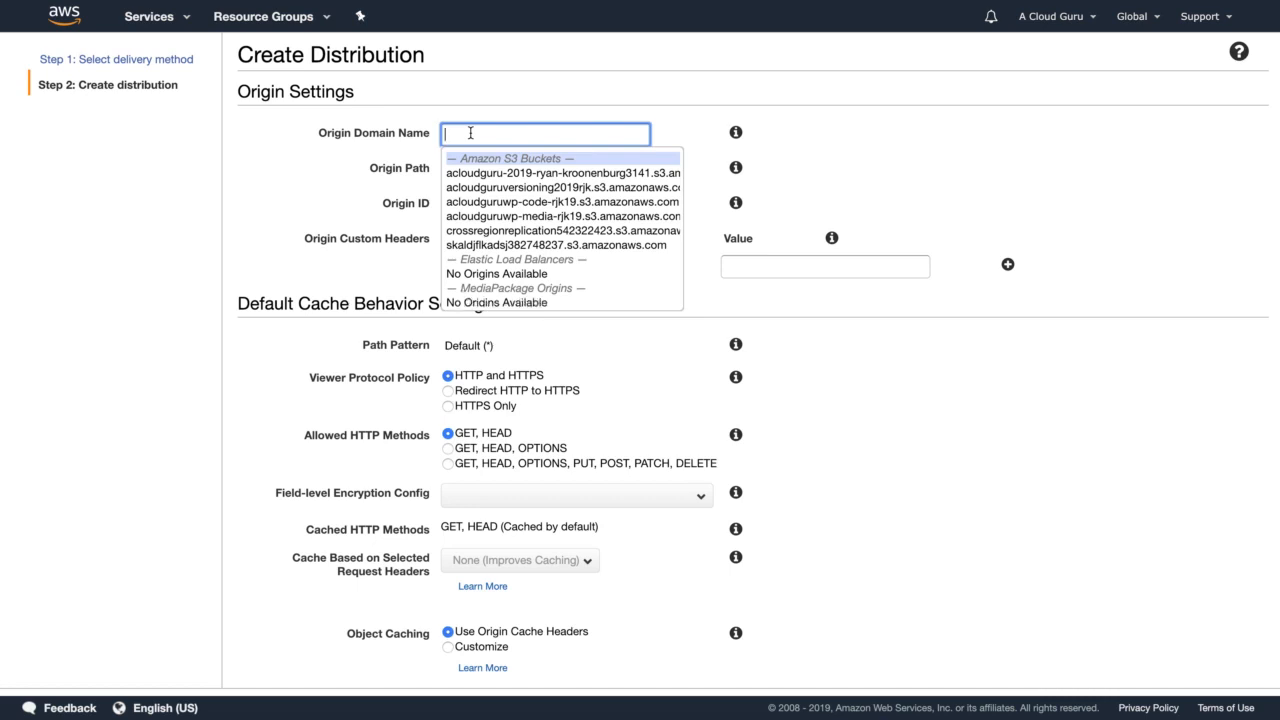
click(564, 214)
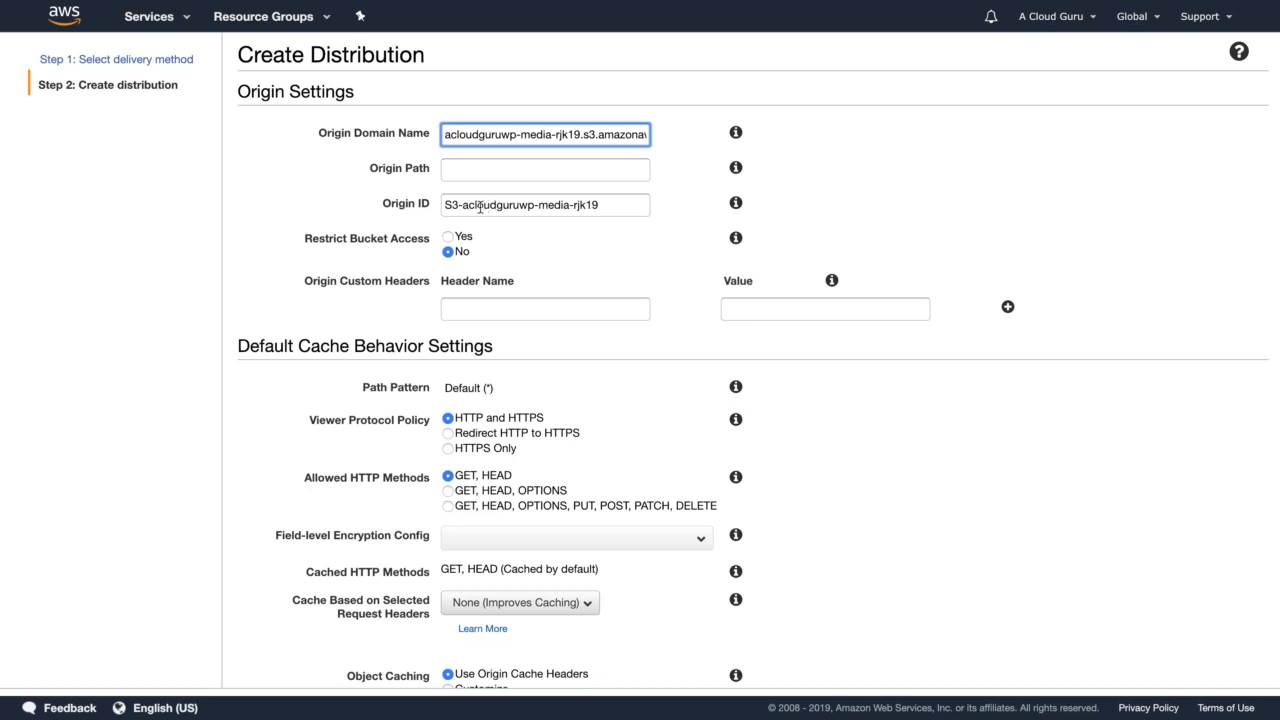
- Create the distribution, keeping the default cache behavior and distribution settings
scroll(557, 246, down, 1)
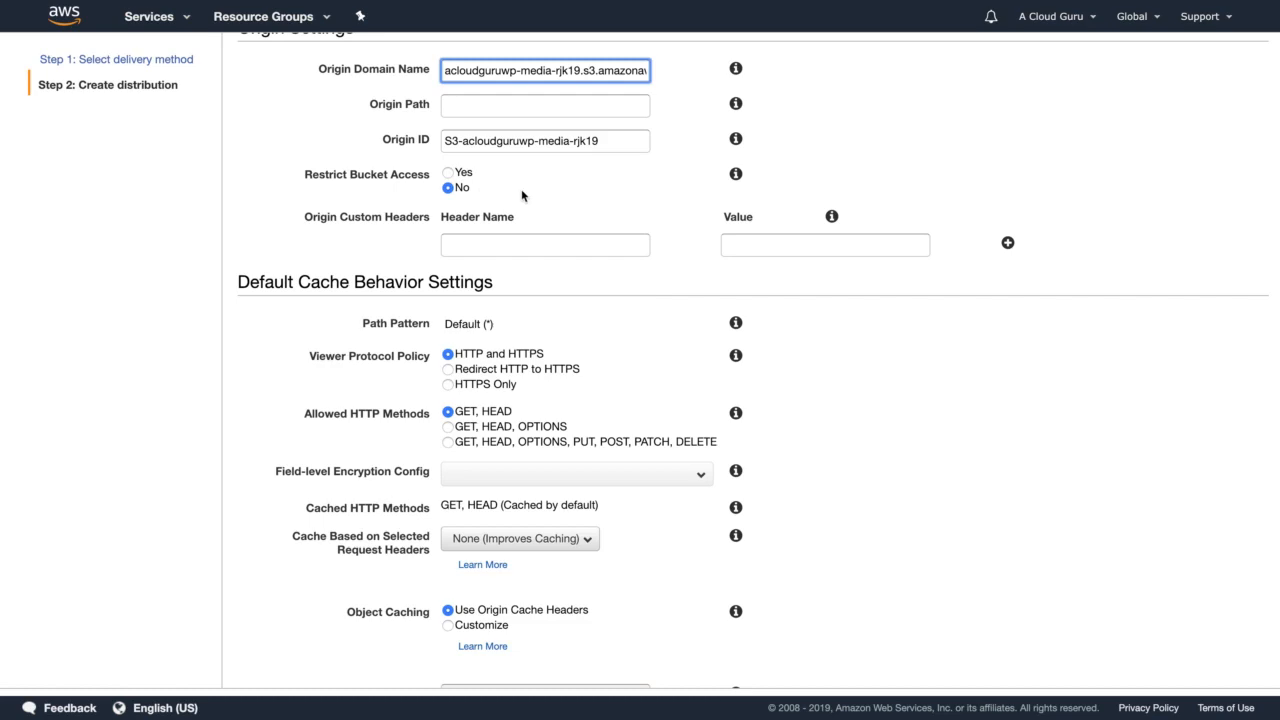
scroll(521, 195, down, 3)
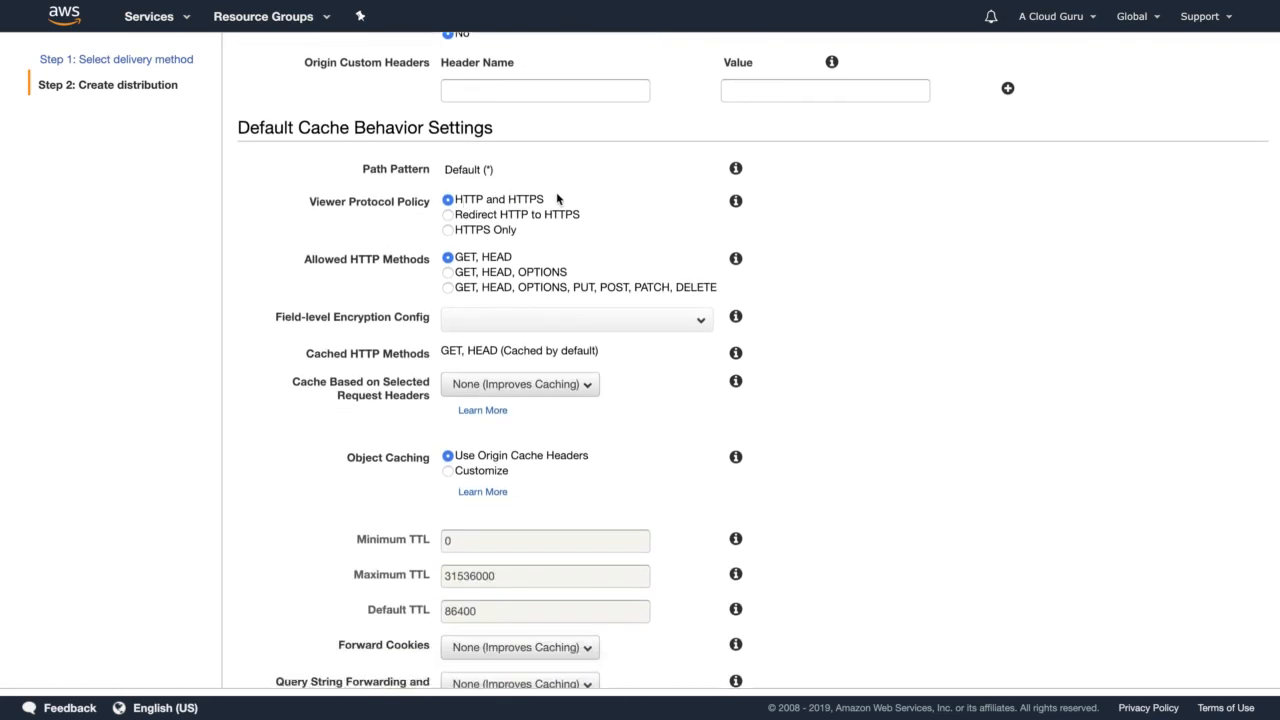
scroll(543, 237, down, 4)
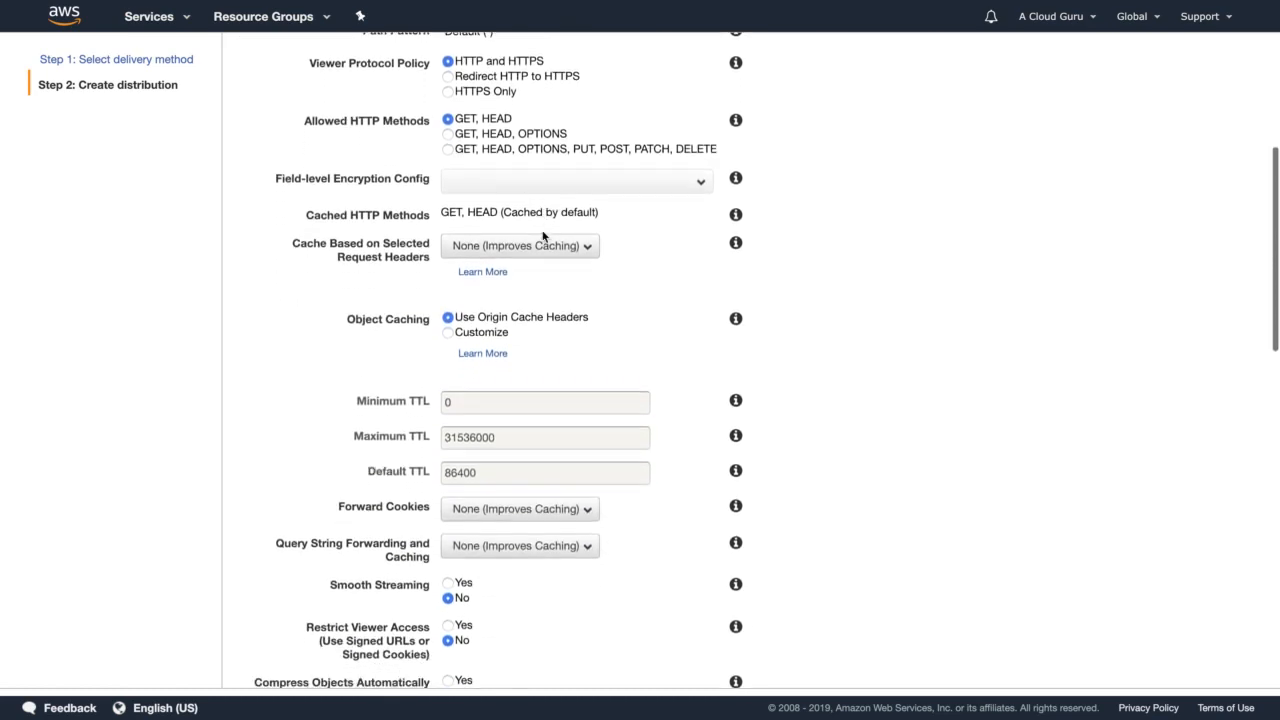
scroll(543, 237, down, 3)
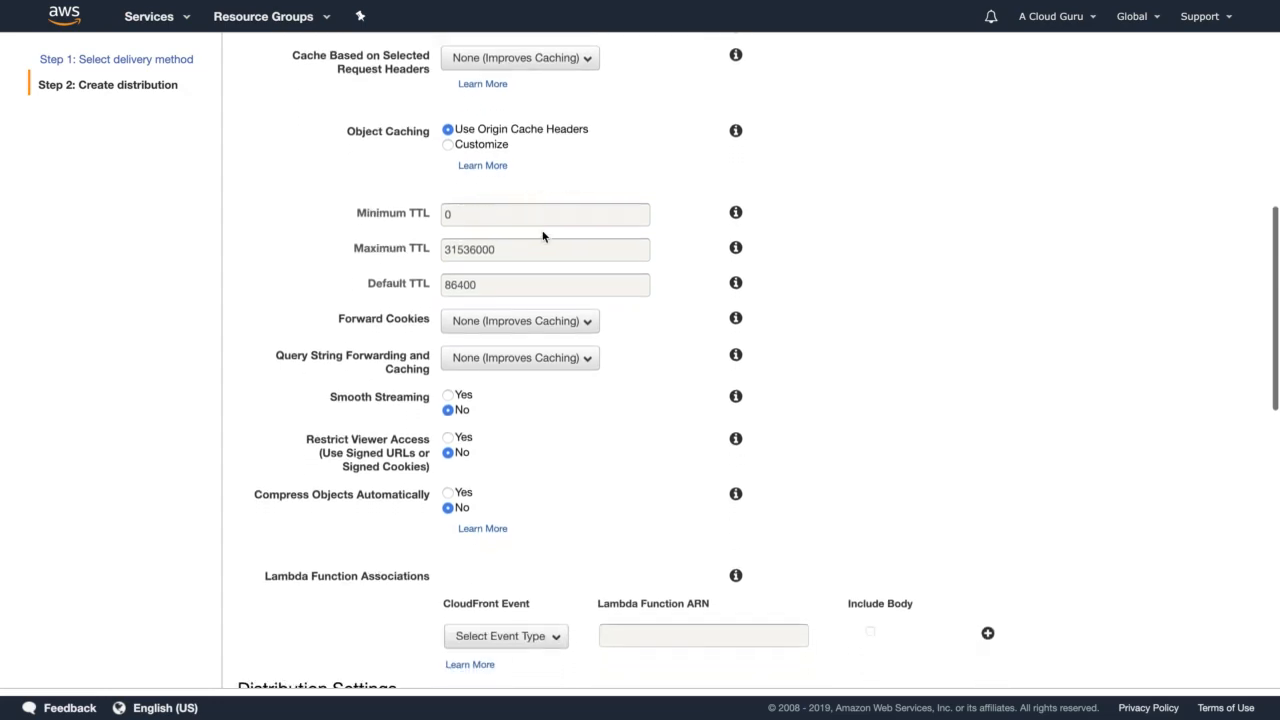
scroll(543, 237, down, 7)
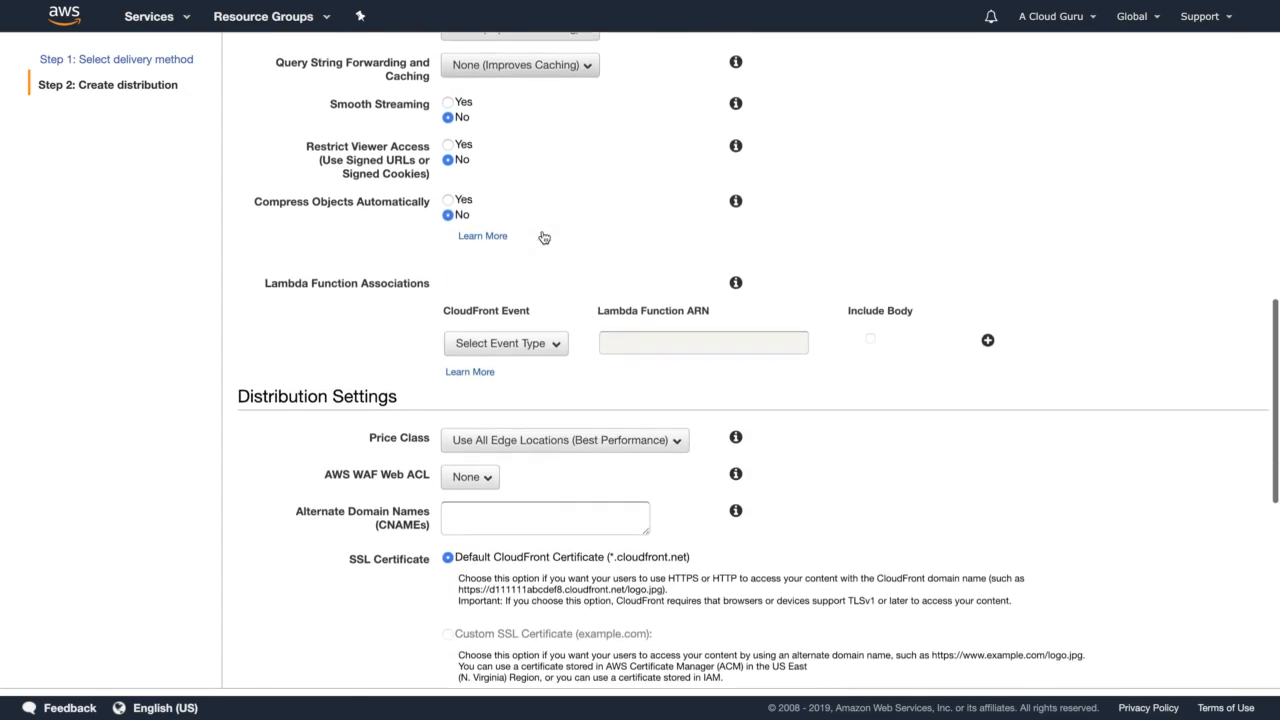
scroll(543, 237, down, 9)
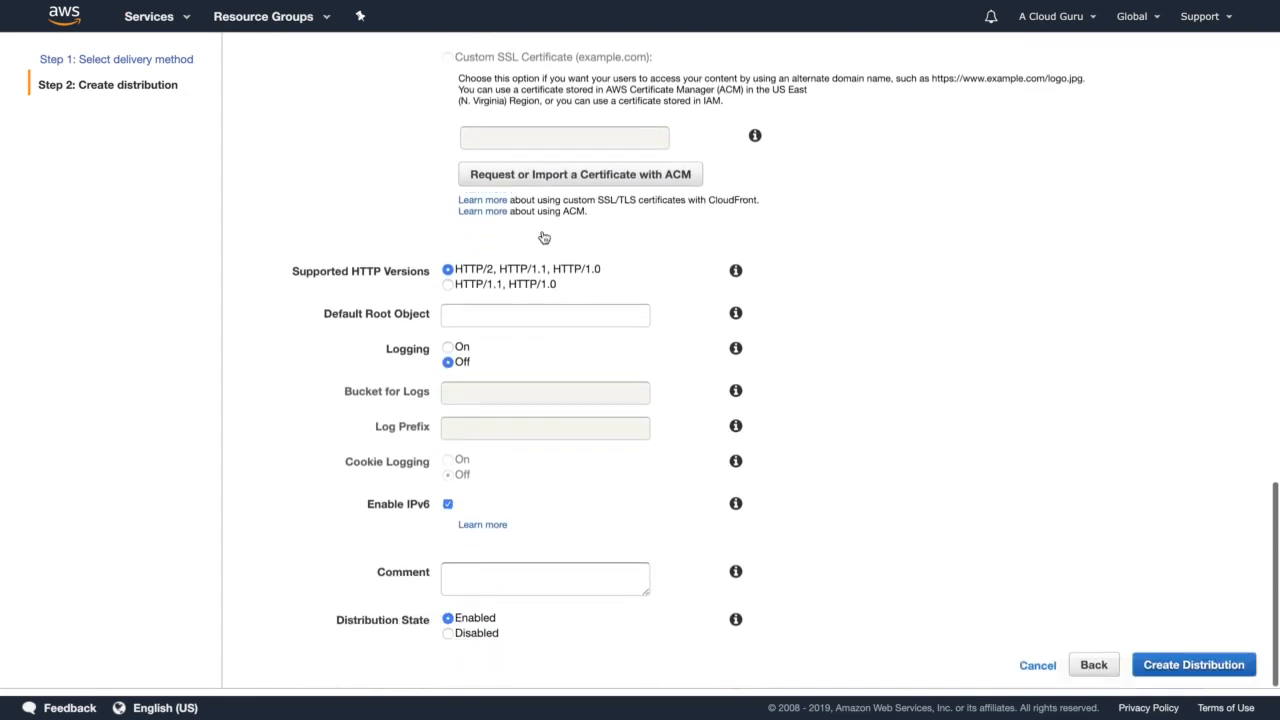
click(1209, 666)
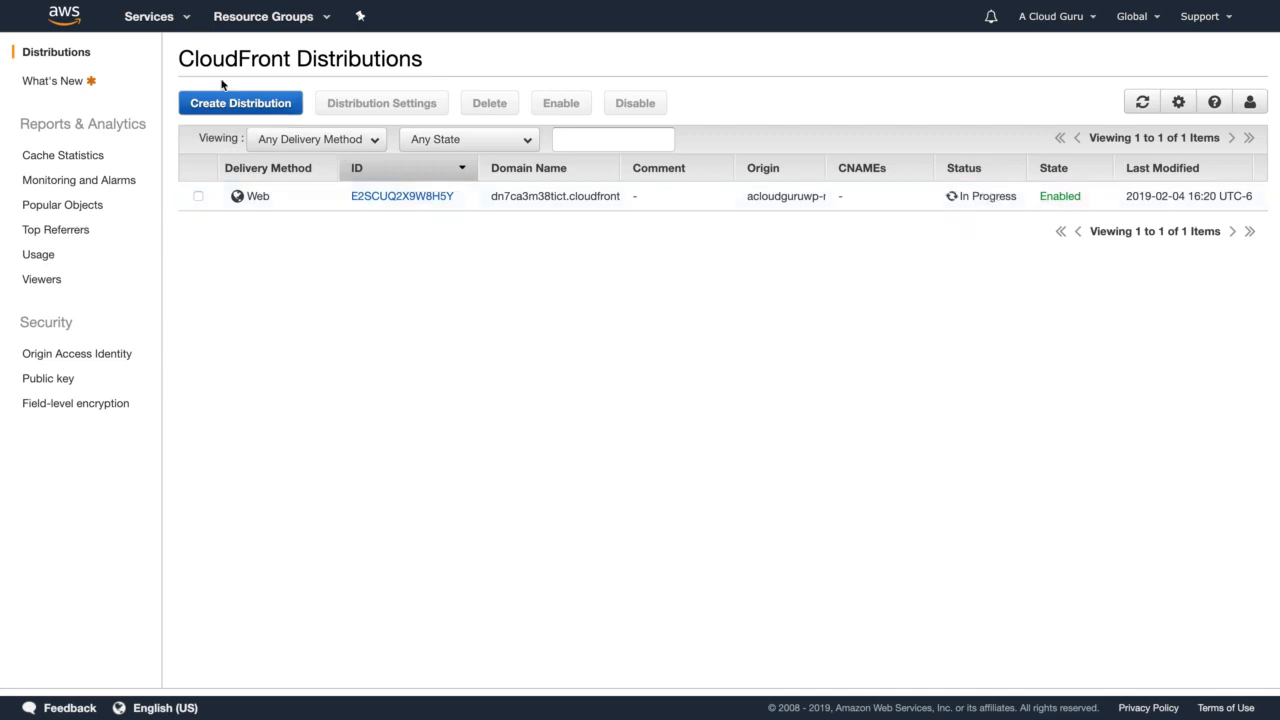
- Open the VPC service and go to its security groups
click(181, 26)
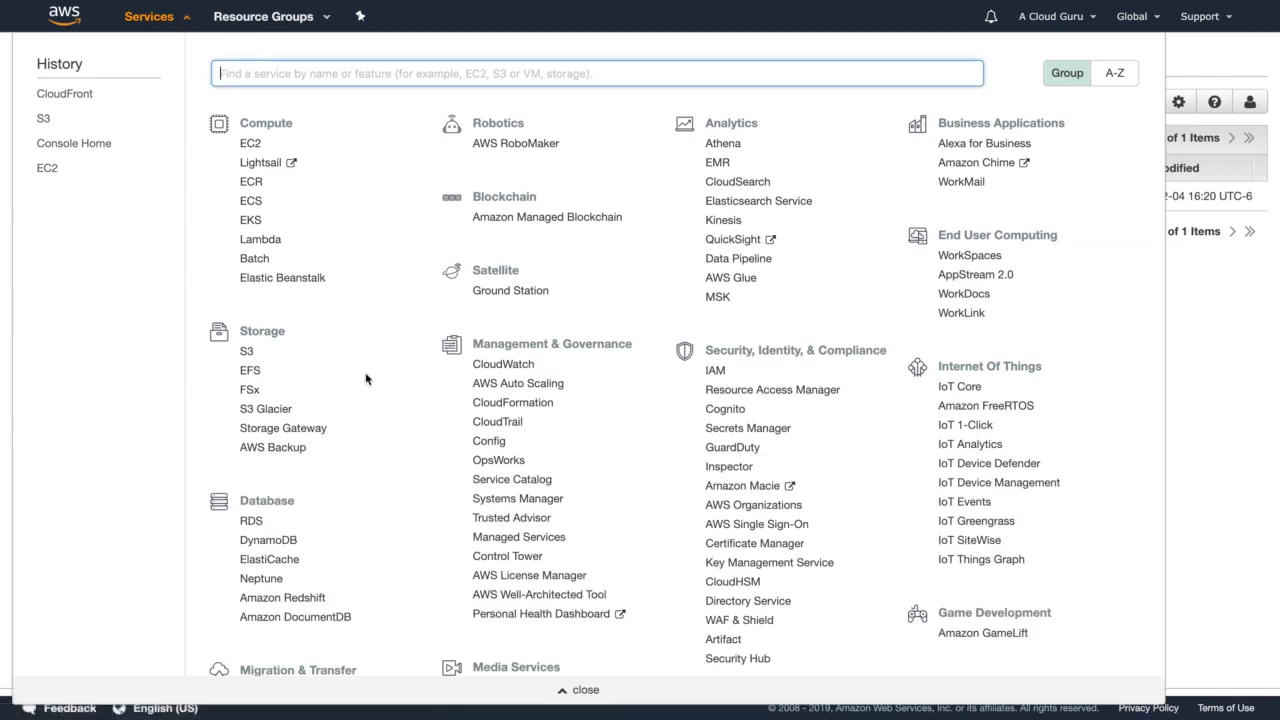
scroll(366, 378, down, 10)
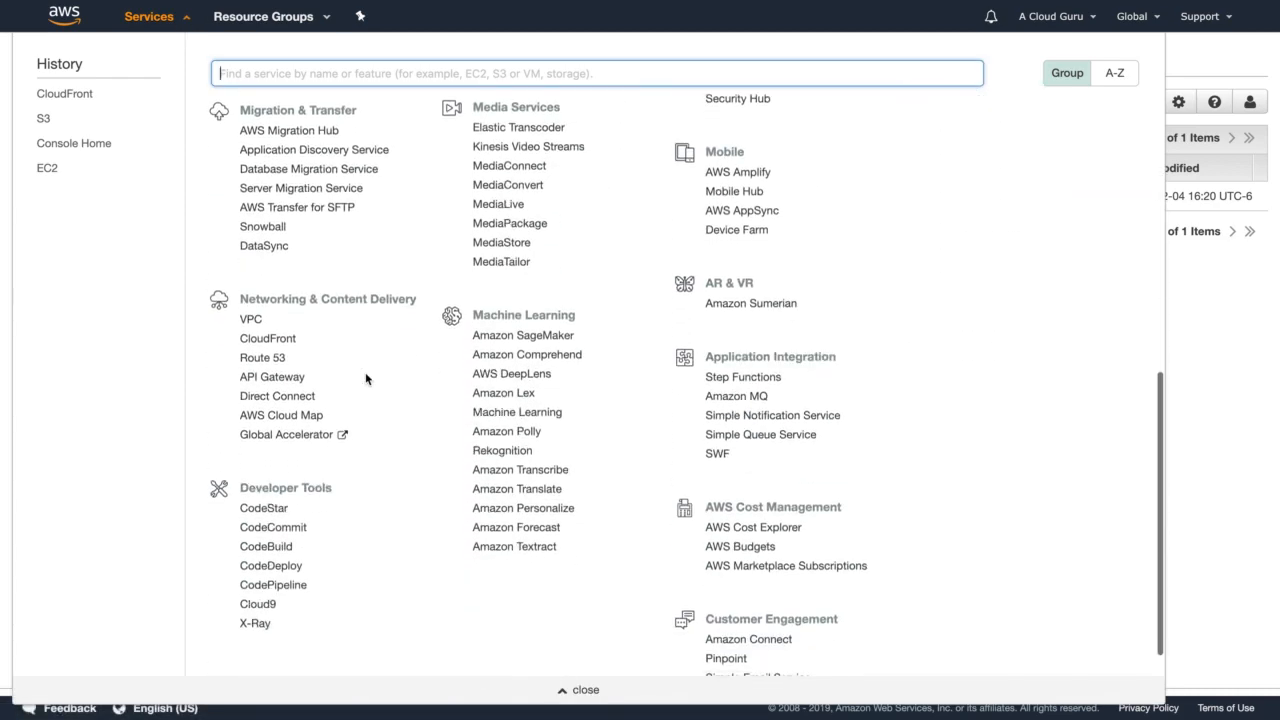
scroll(366, 377, down, 1)
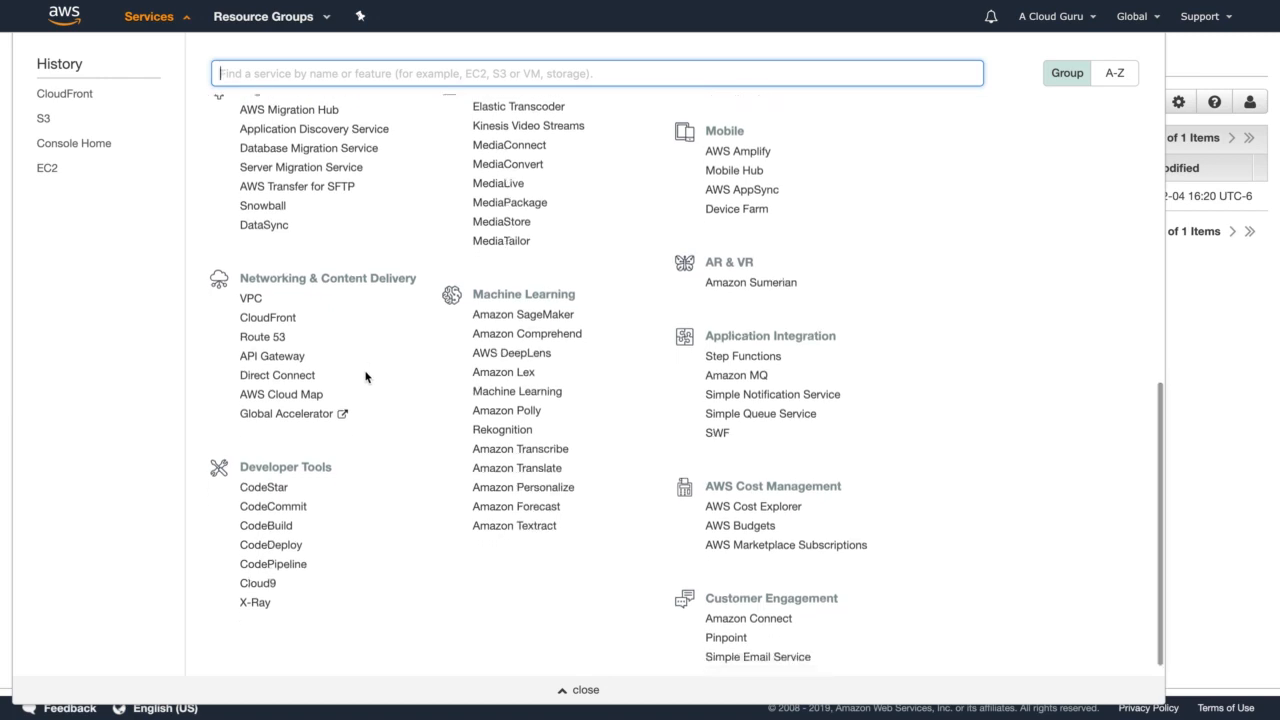
click(251, 298)
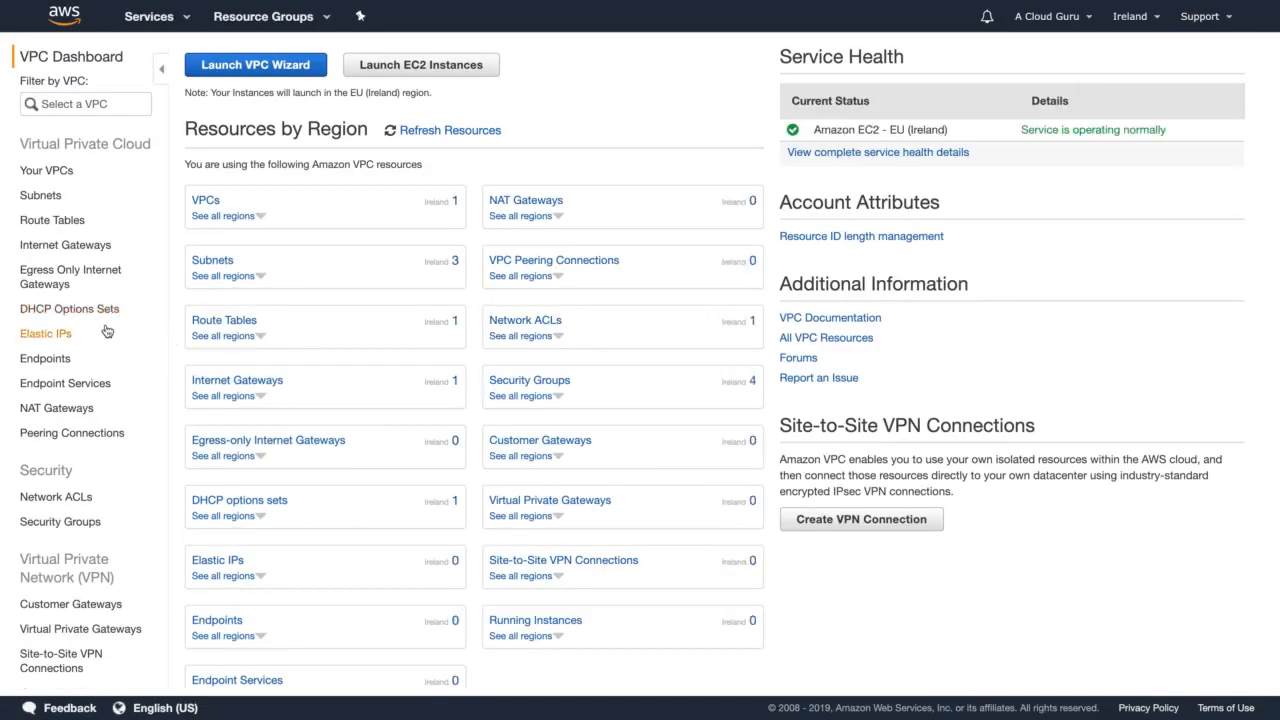
click(64, 525)
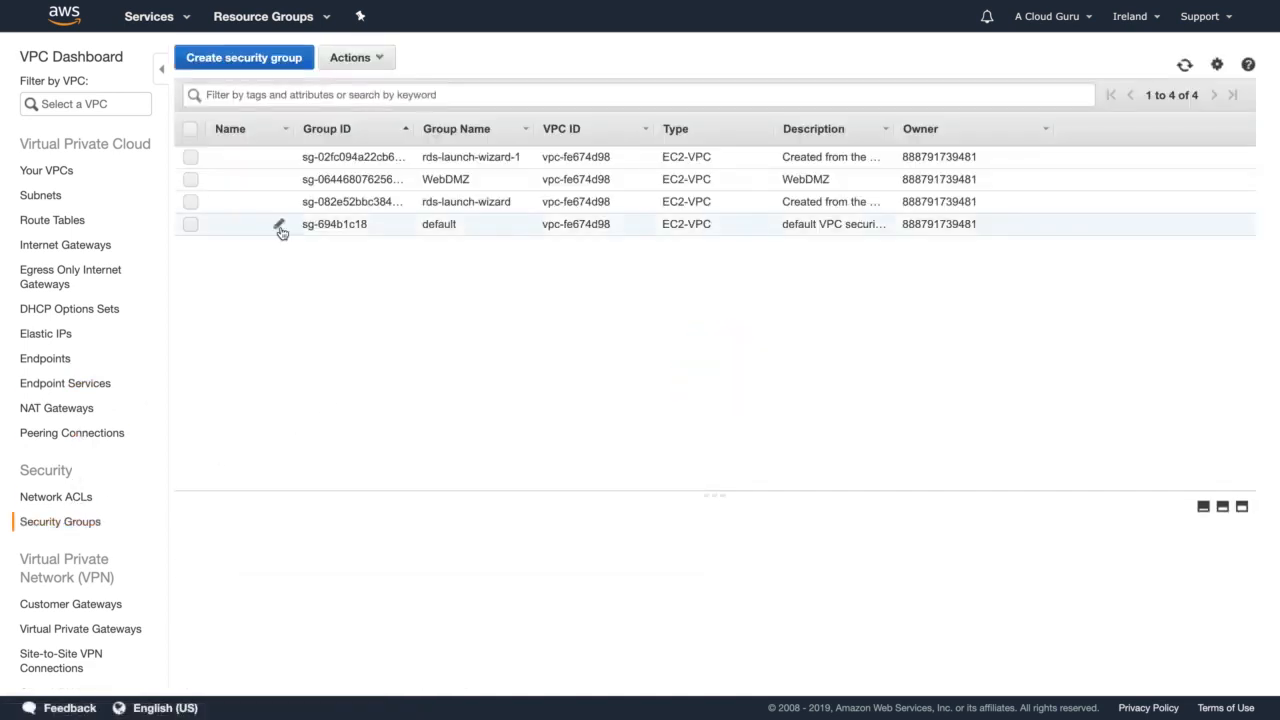
- Try to delete the WebDMZ, rds-launch-wizard-1 and rds-launch-wizard security groups together, then close the deletion dialog
click(192, 178)
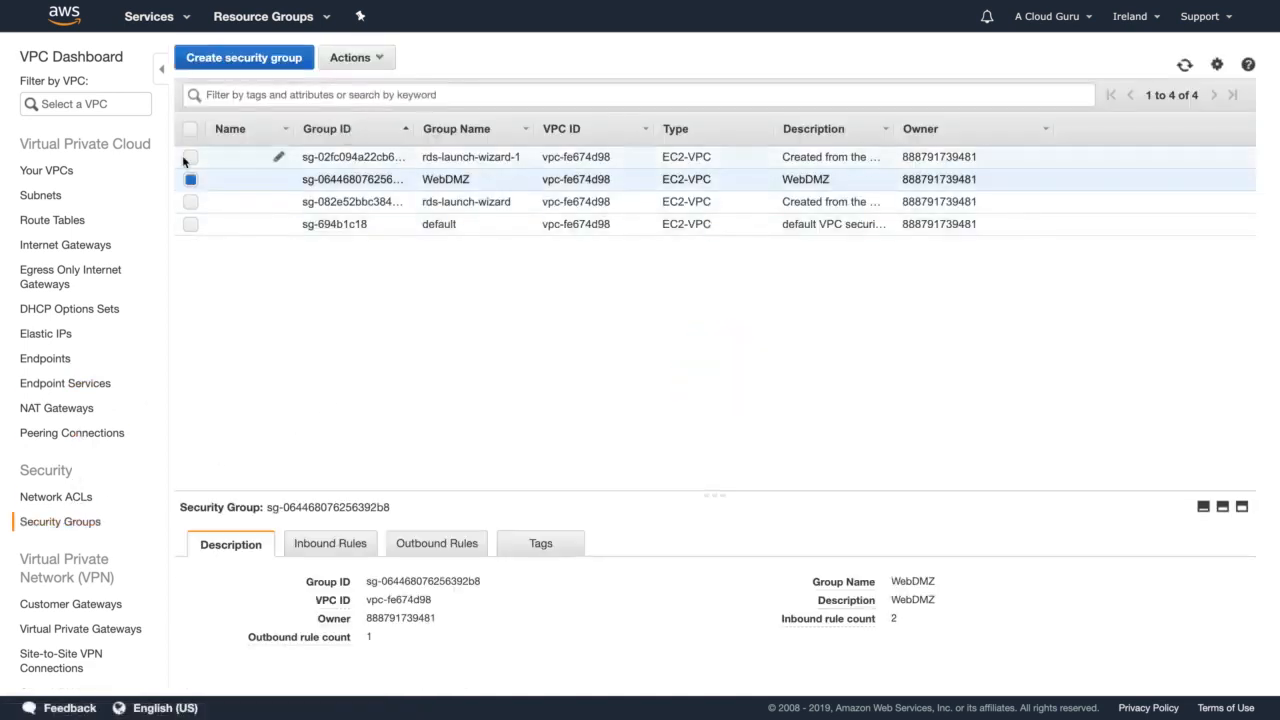
click(190, 157)
click(191, 201)
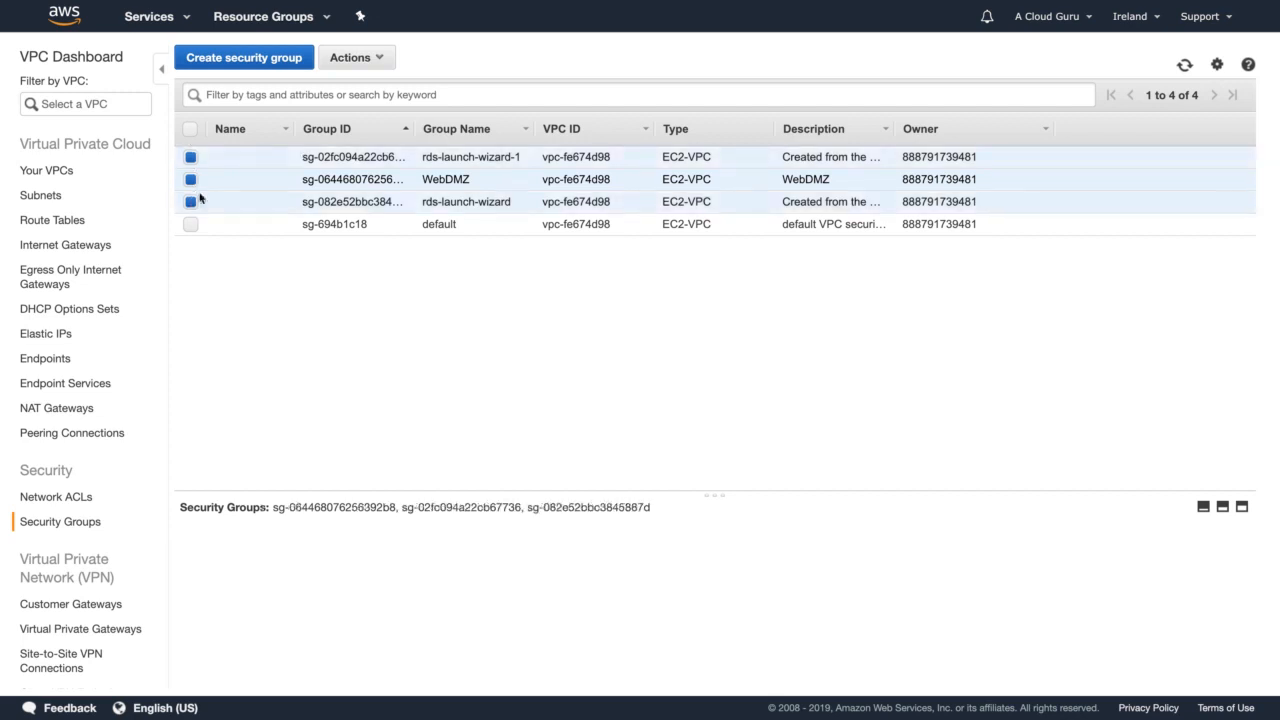
click(374, 59)
click(385, 85)
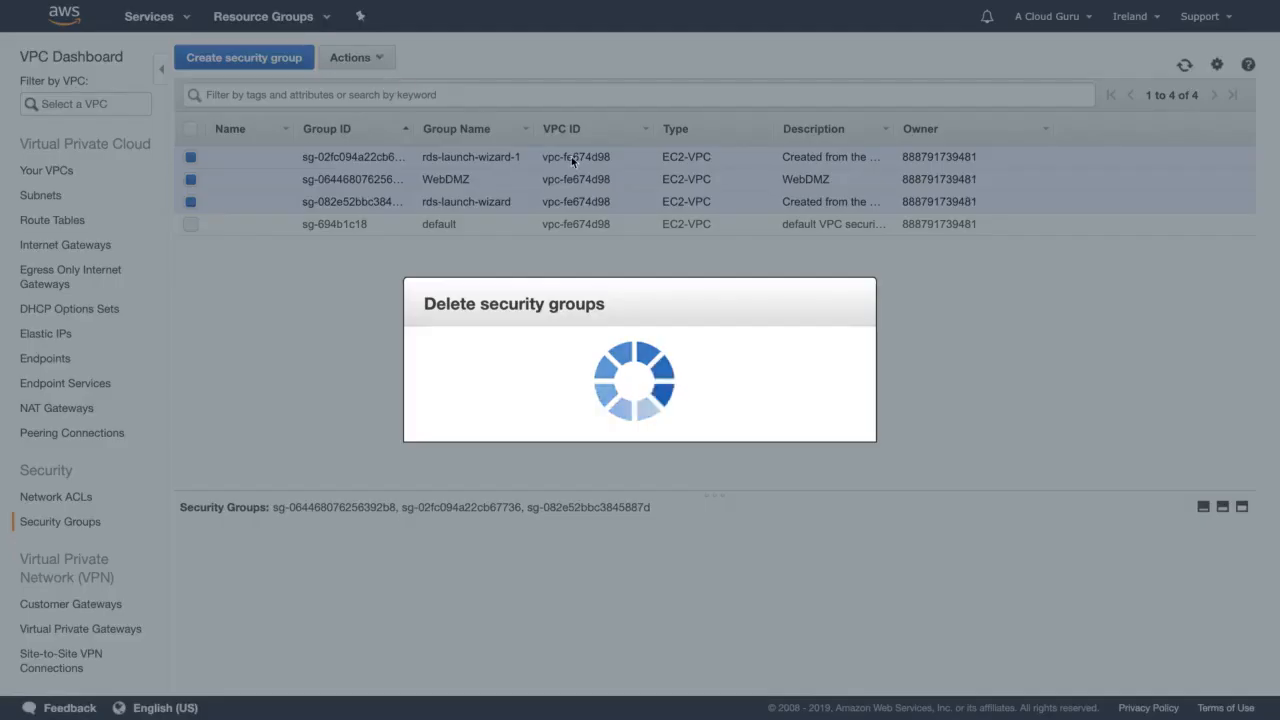
click(778, 552)
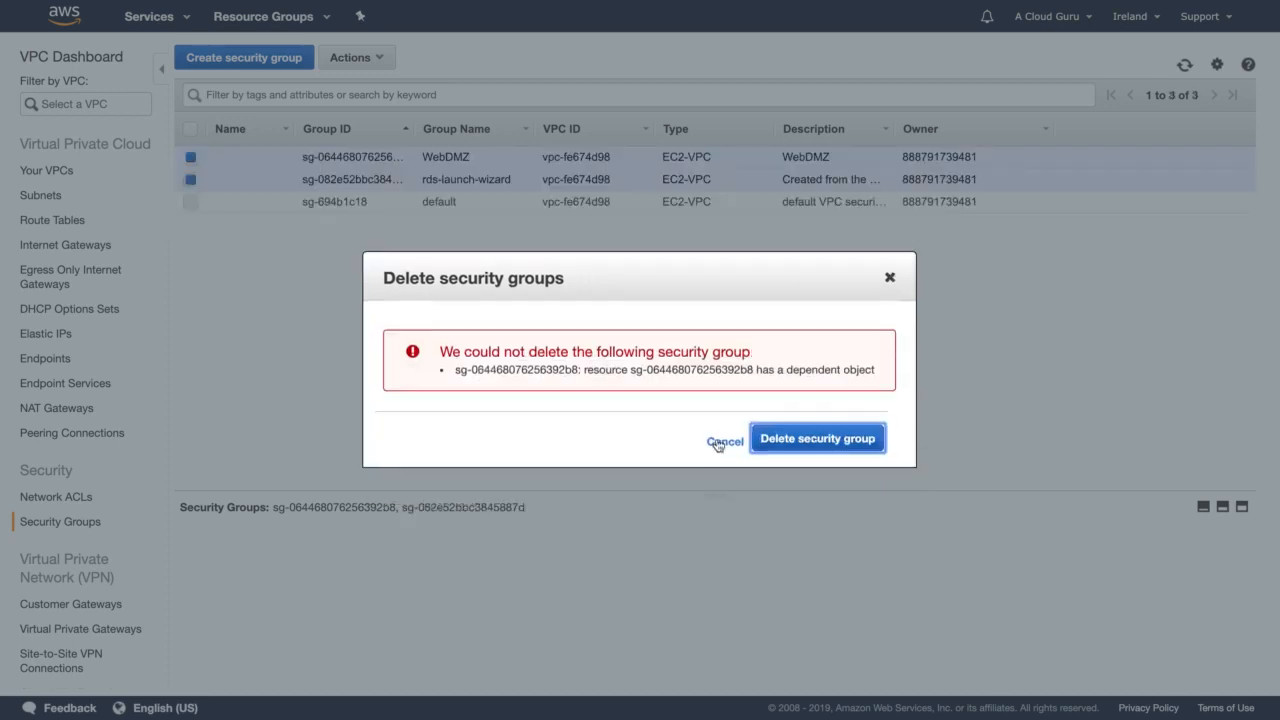
click(717, 441)
- Examine the inbound rules of the WebDMZ security group
click(371, 157)
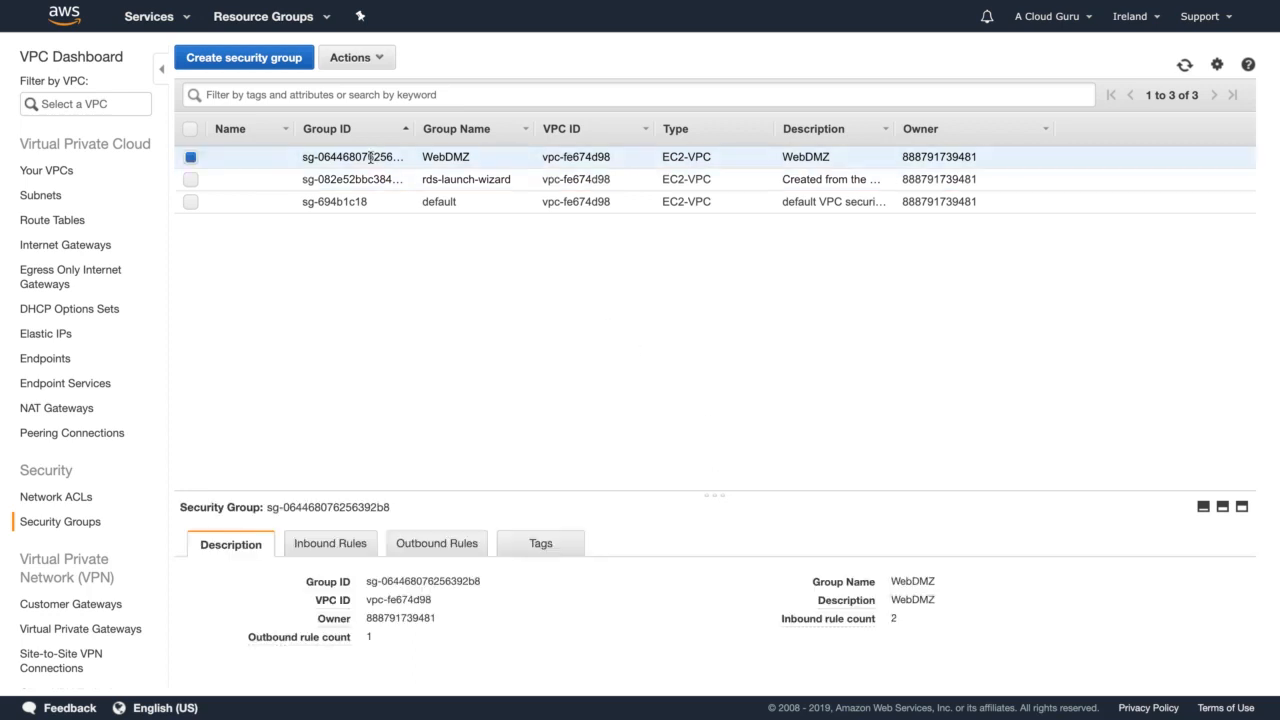
click(305, 552)
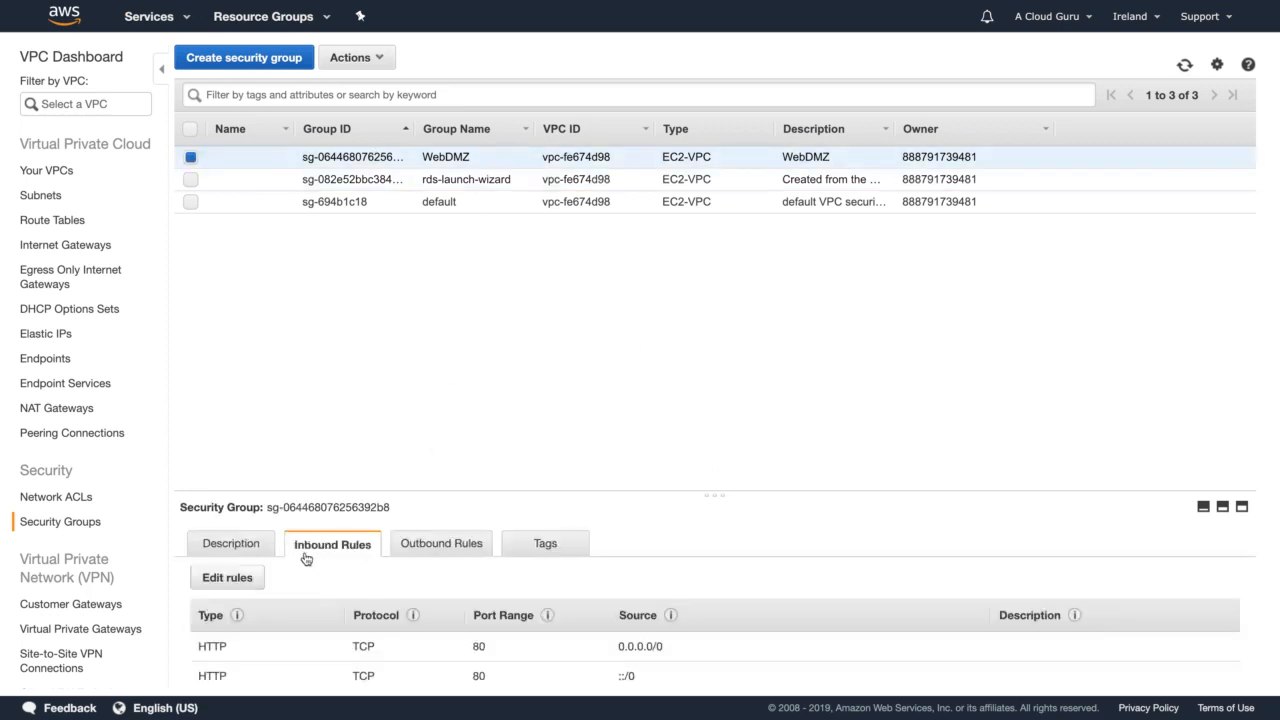
scroll(502, 608, down, 2)
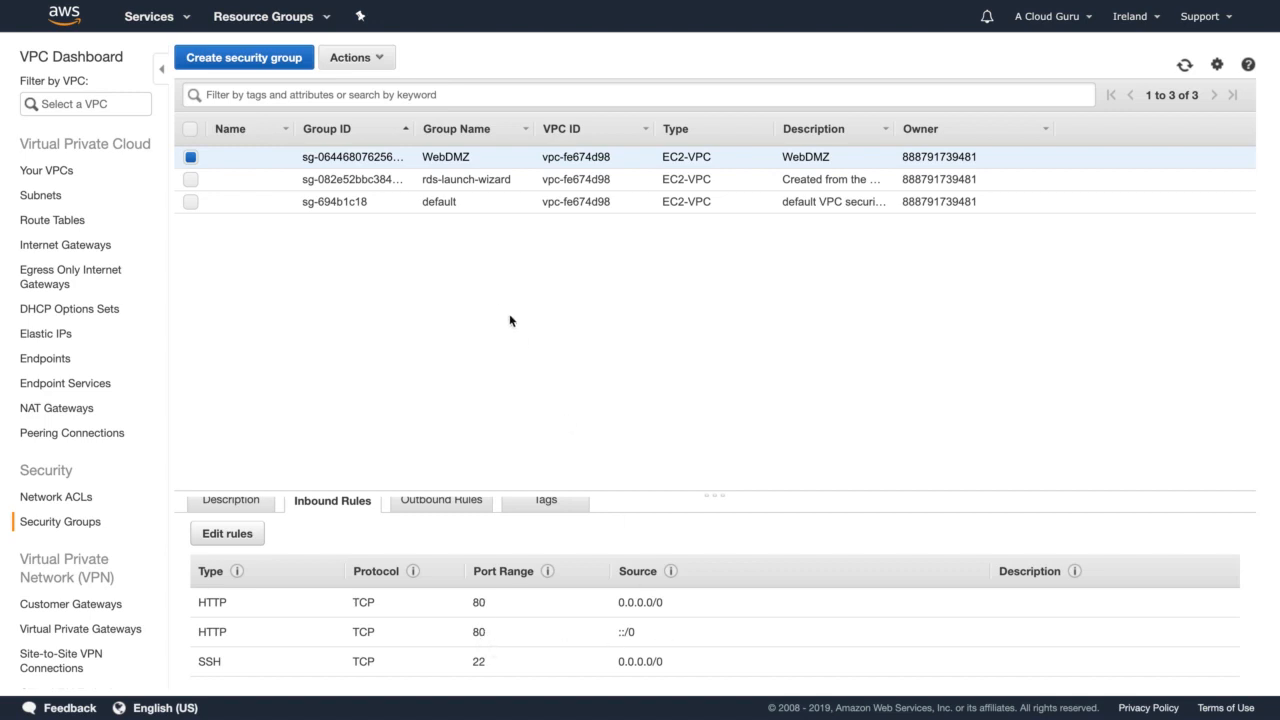
- Examine the inbound rules of the rds-launch-wizard security group, including their port ranges and sources
click(190, 157)
click(190, 179)
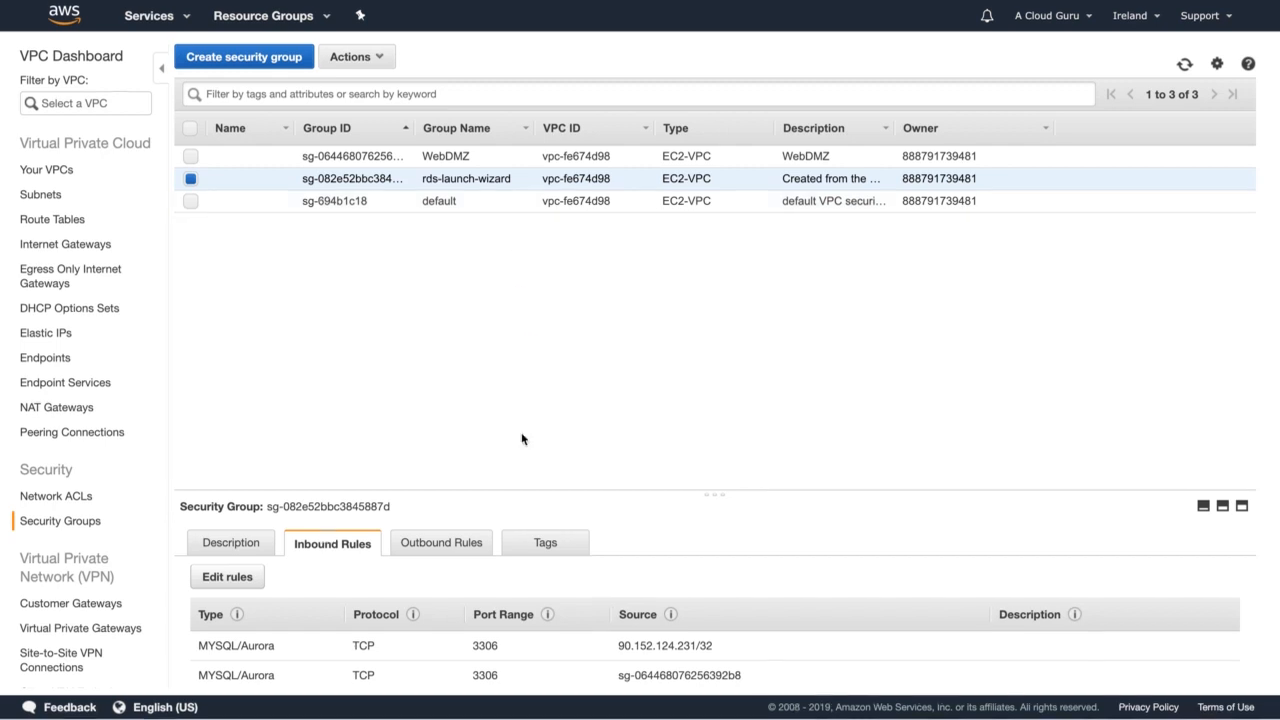
mouse_move(548, 615)
scroll(548, 615, down, 1)
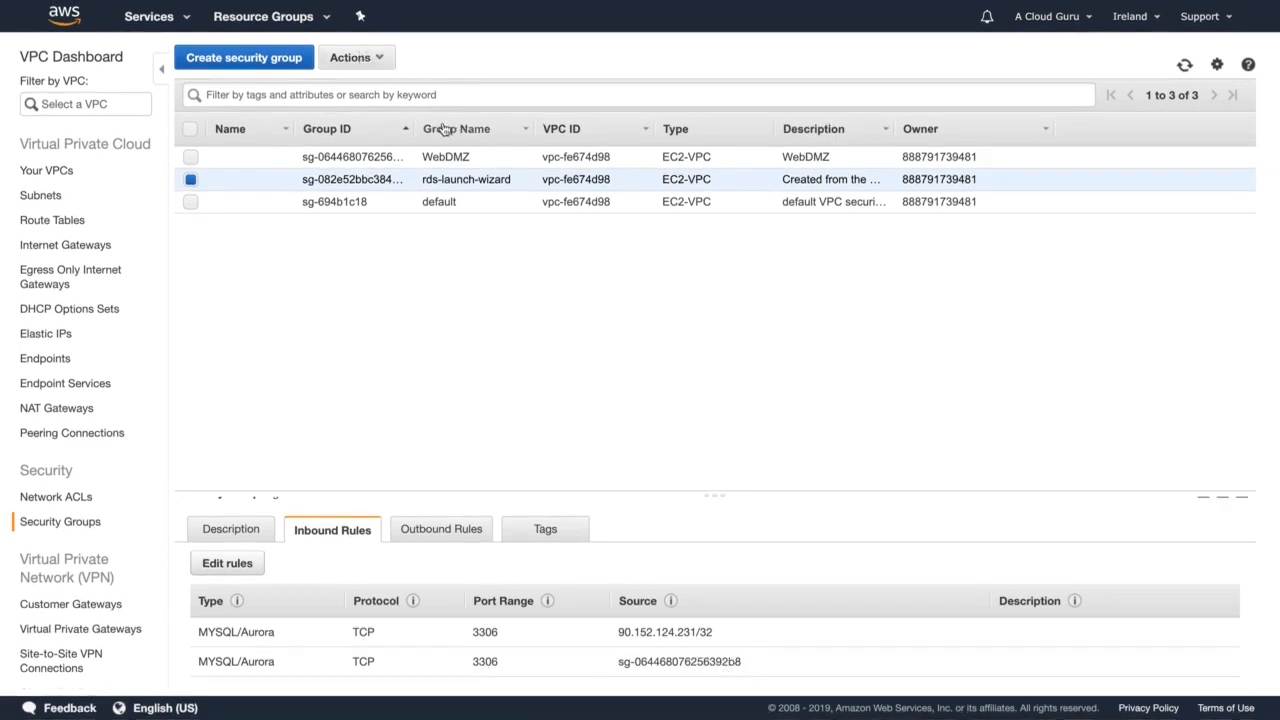
- Widen the group ID column, open the rds-launch-wizard group's inbound rules for editing, and remove the rule whose source is a security group
drag(411, 126, 542, 126)
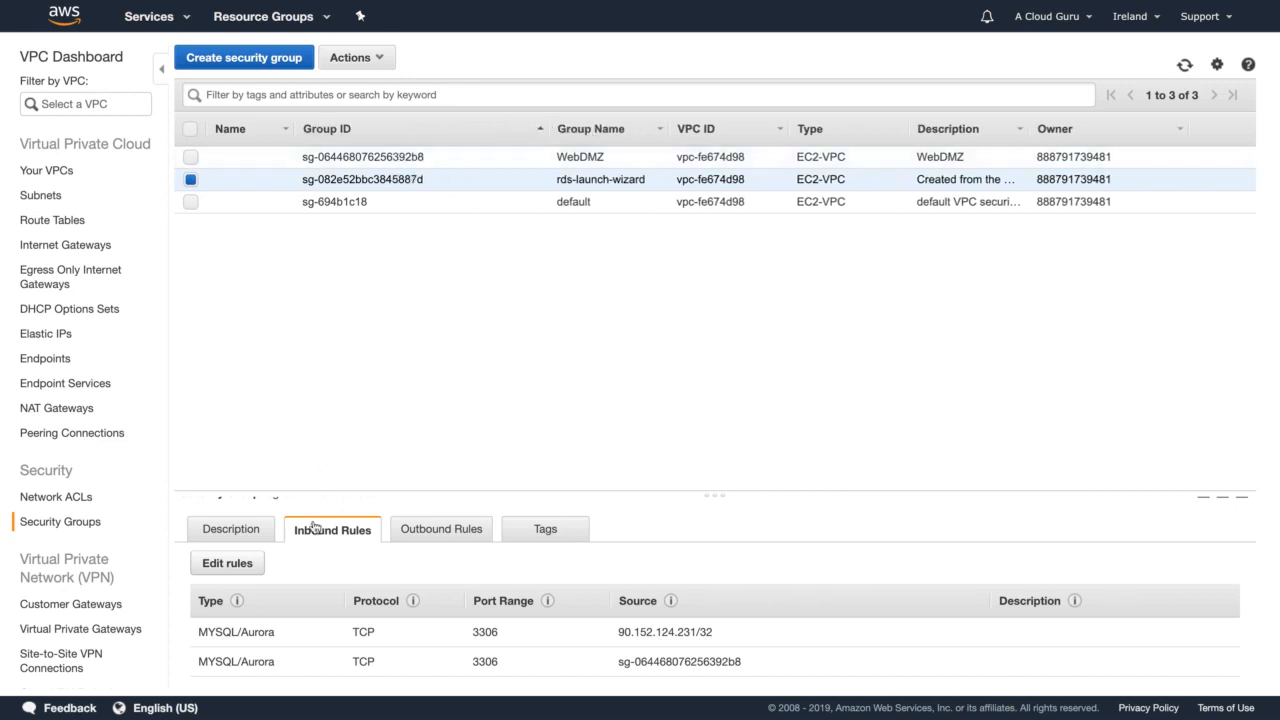
click(226, 563)
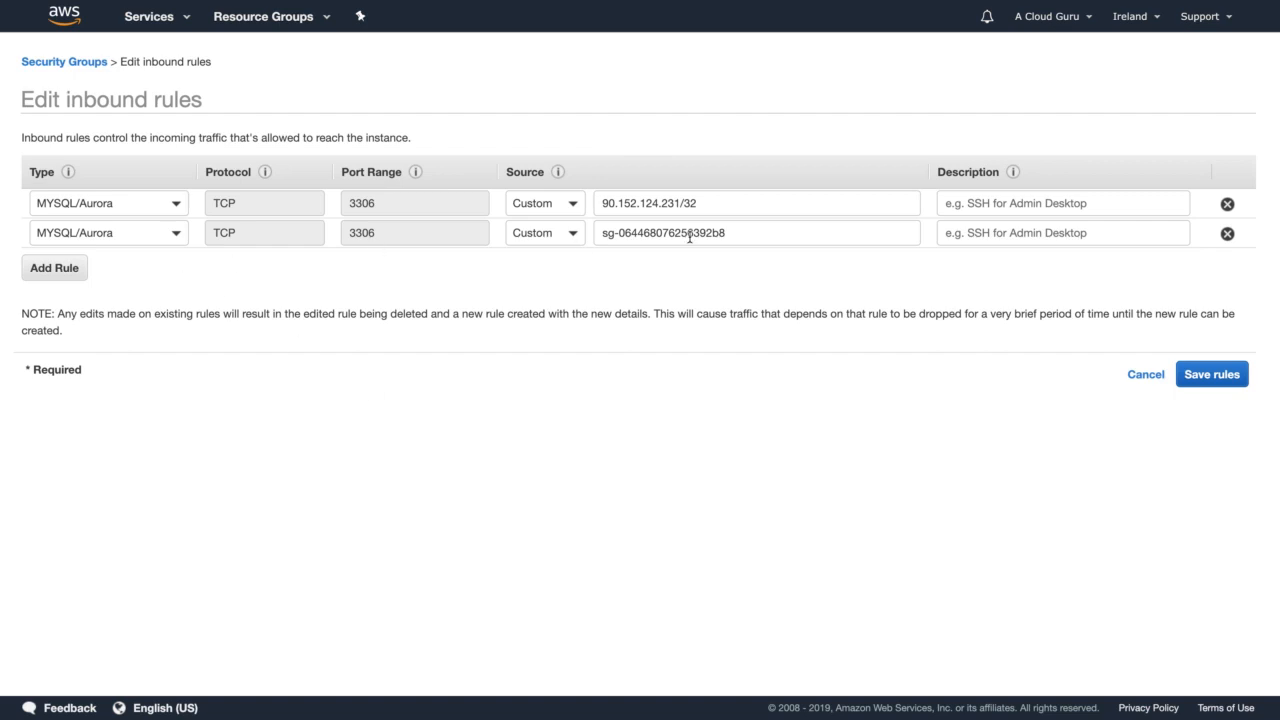
click(1227, 233)
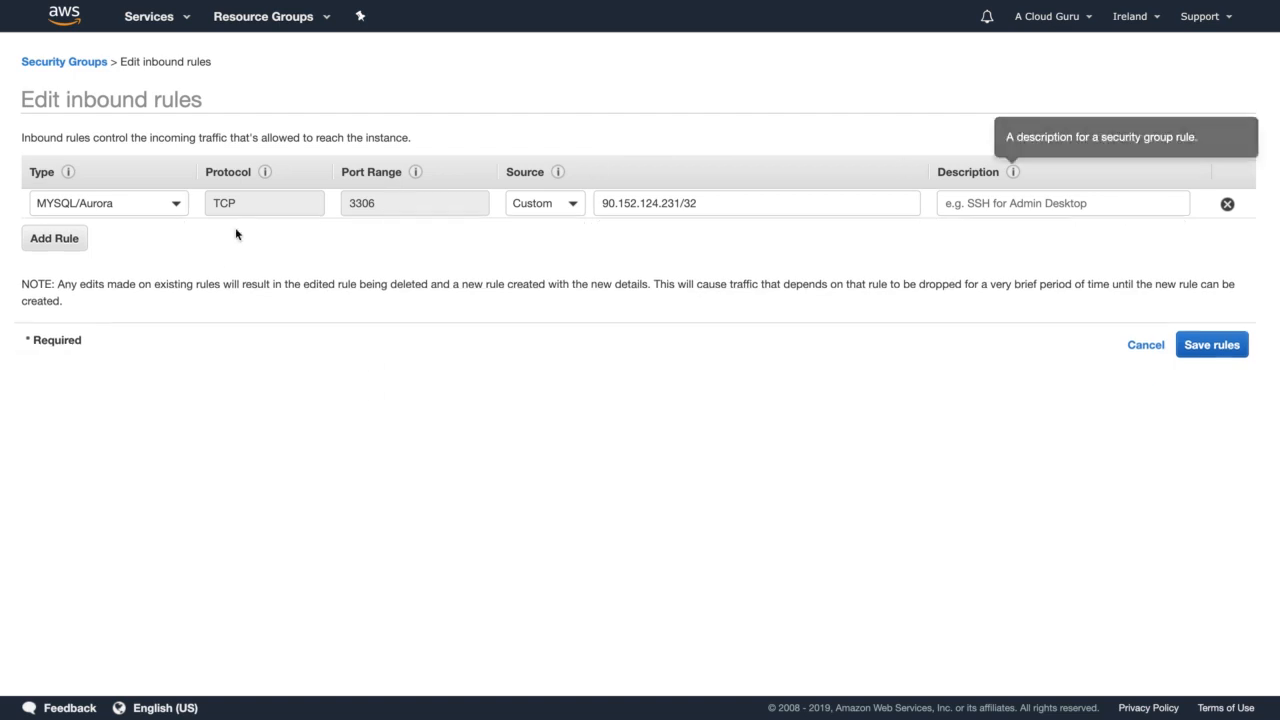
- Add a new inbound rule of type MYSQL/Aurora to the rds-launch-wizard security group
click(55, 240)
click(109, 240)
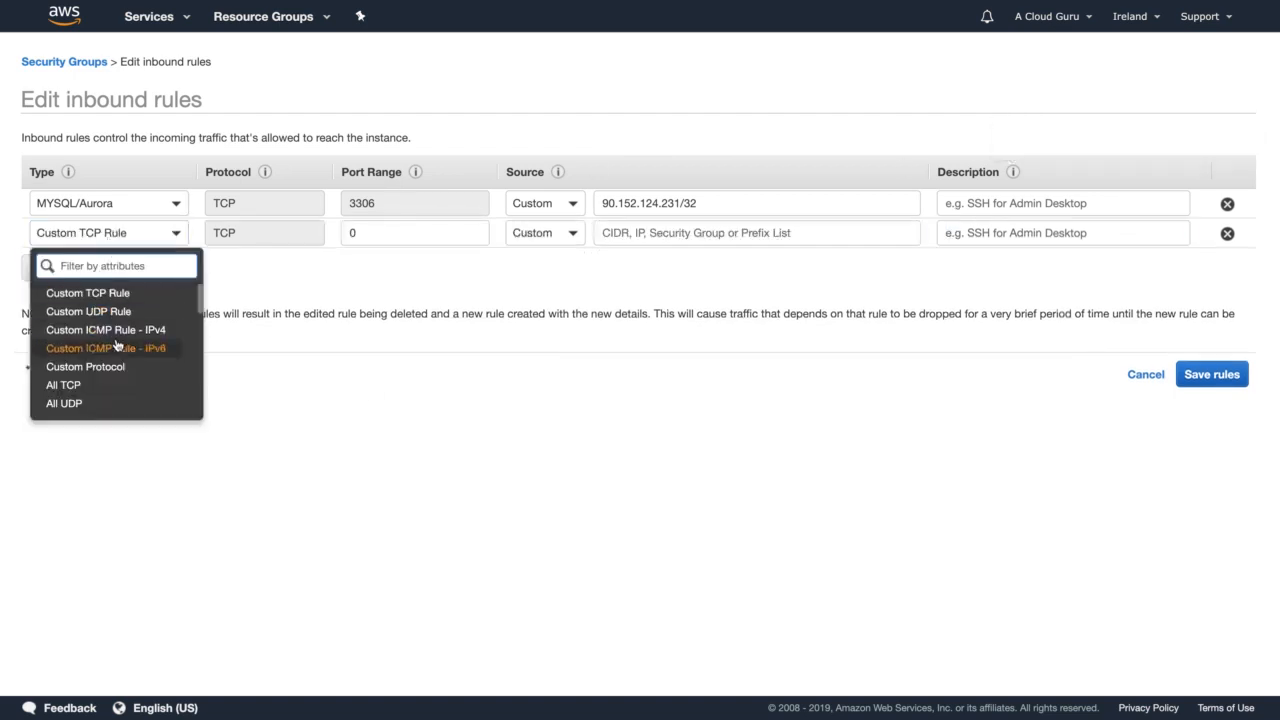
scroll(117, 345, down, 3)
scroll(117, 345, down, 5)
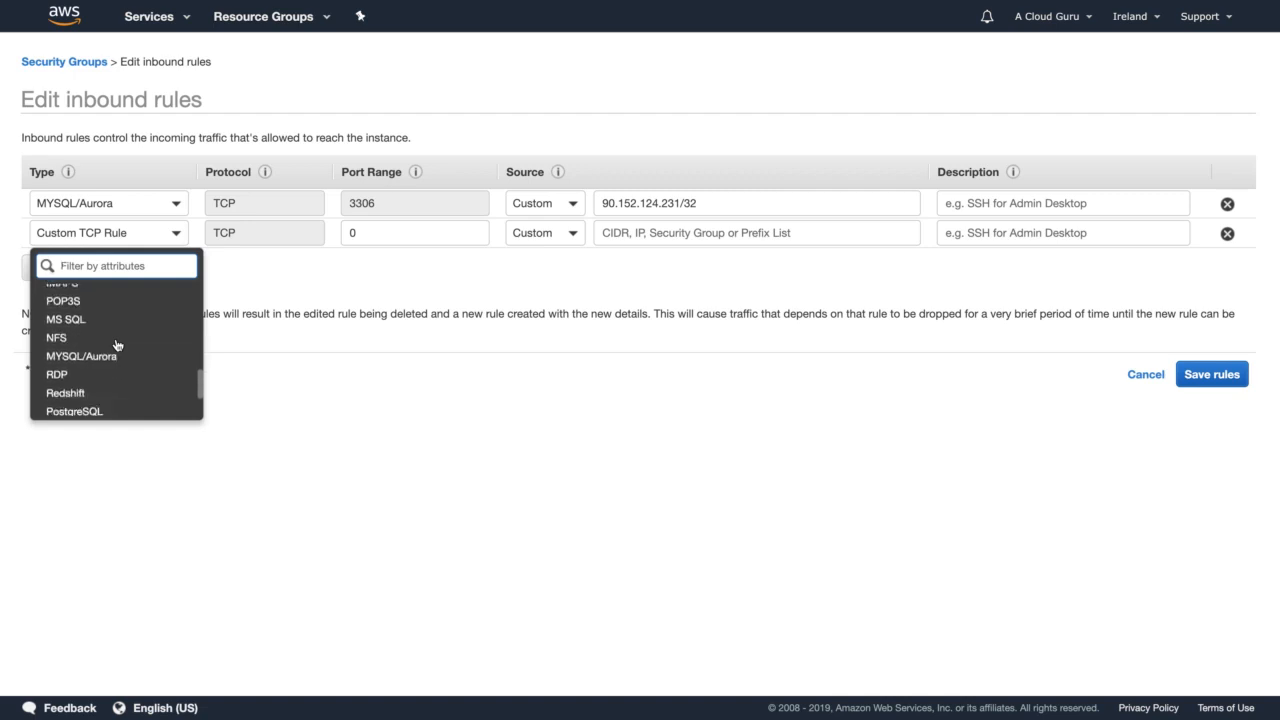
click(116, 357)
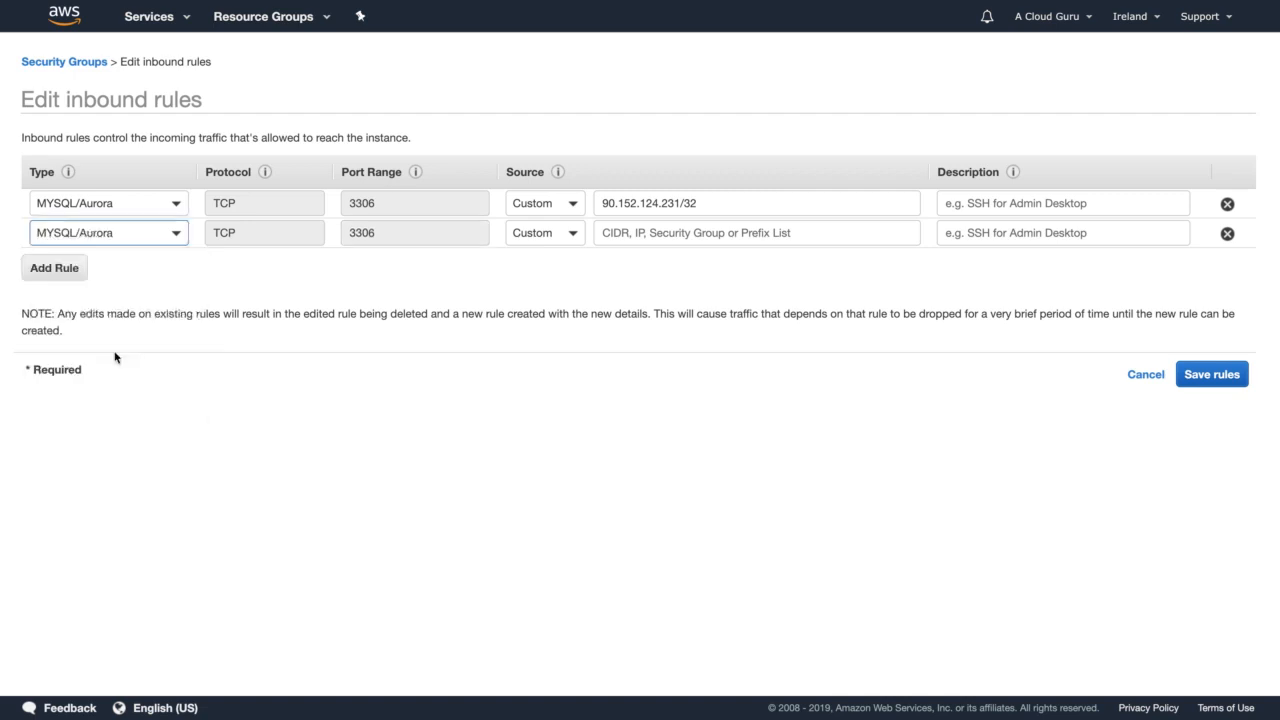
- Set the new rule's source to the WebDMZ security group, then save the inbound rules and return to the security group list
click(700, 232)
text(s)
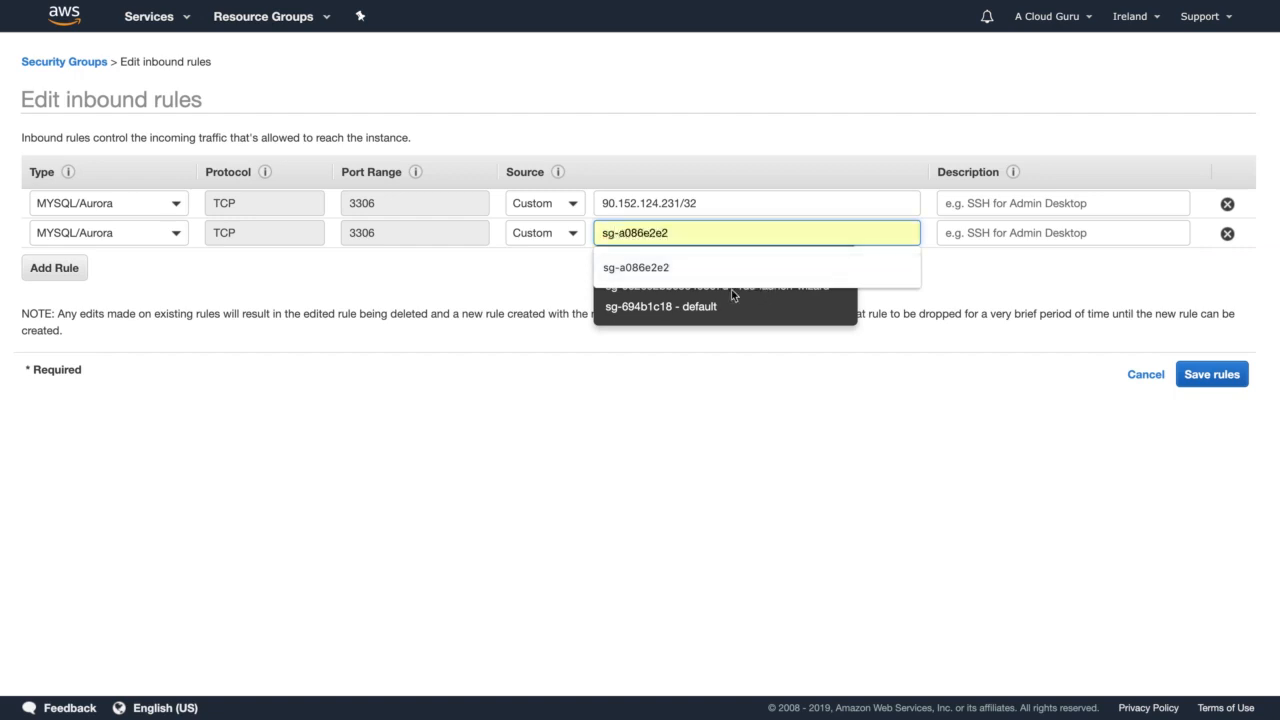
text(-)
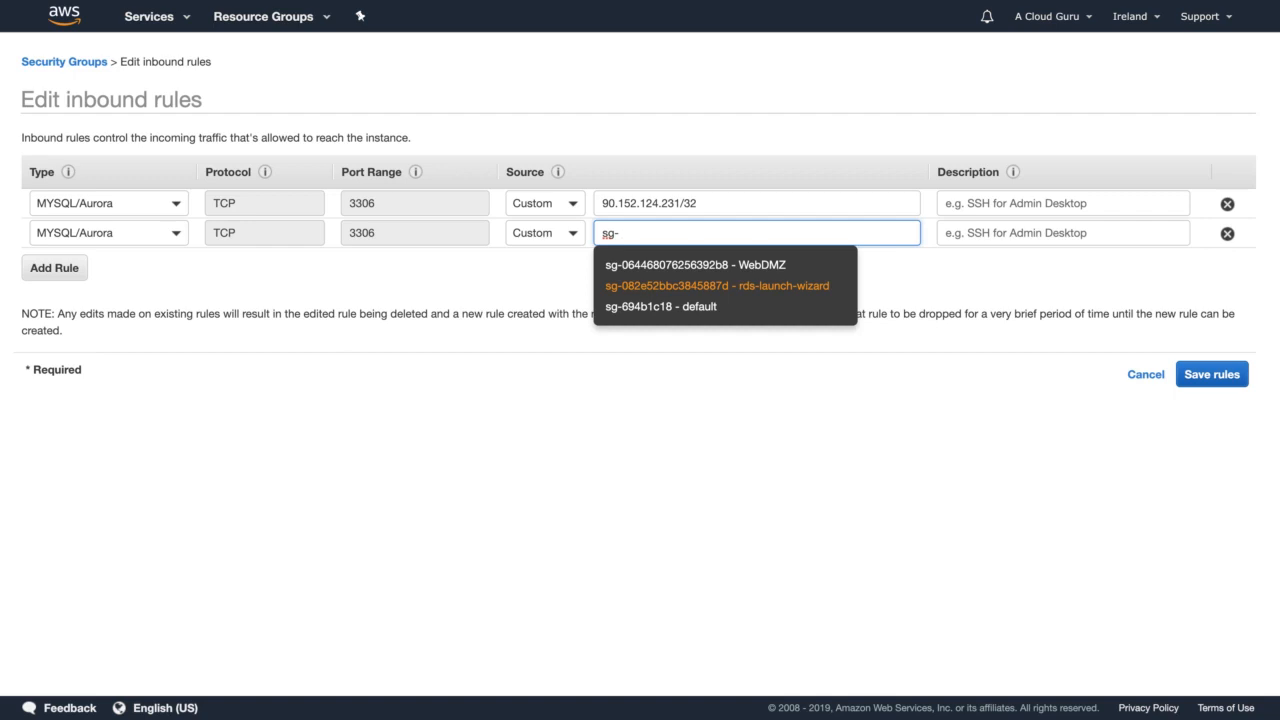
click(758, 272)
click(1188, 373)
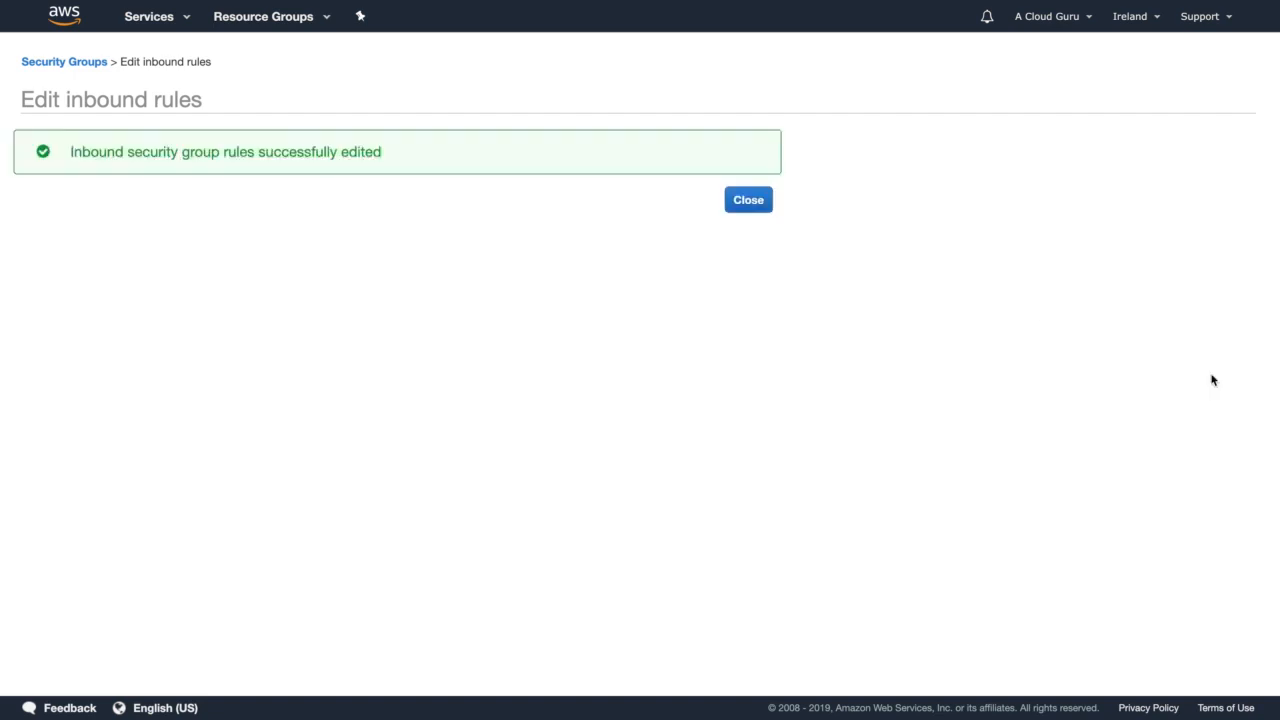
click(757, 197)
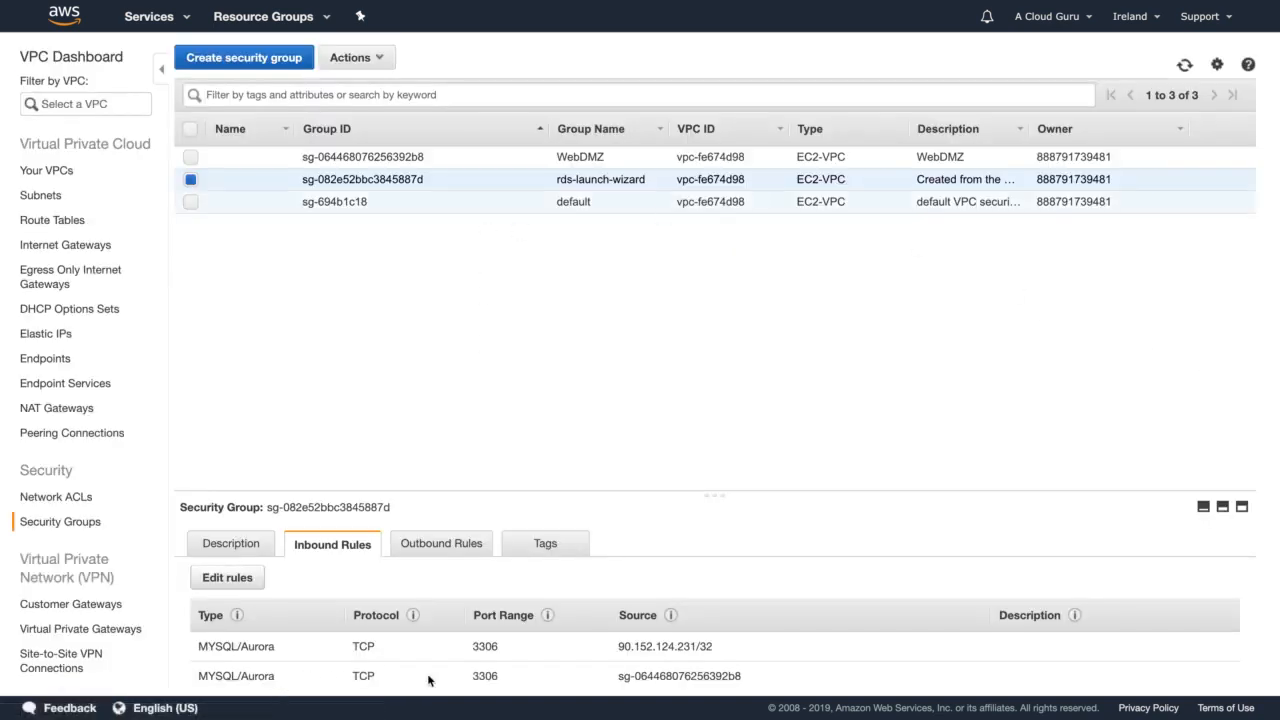
scroll(428, 680, down, 1)
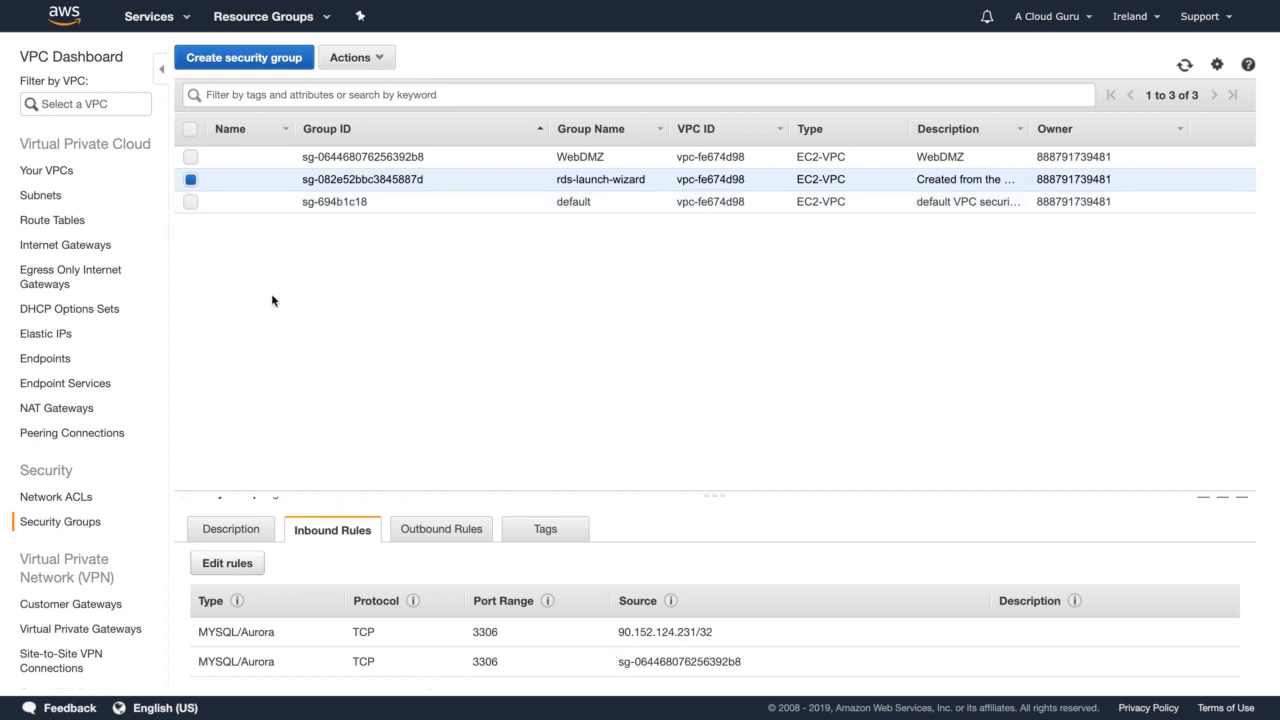
- Go to the RDS service and start creating a database
click(167, 20)
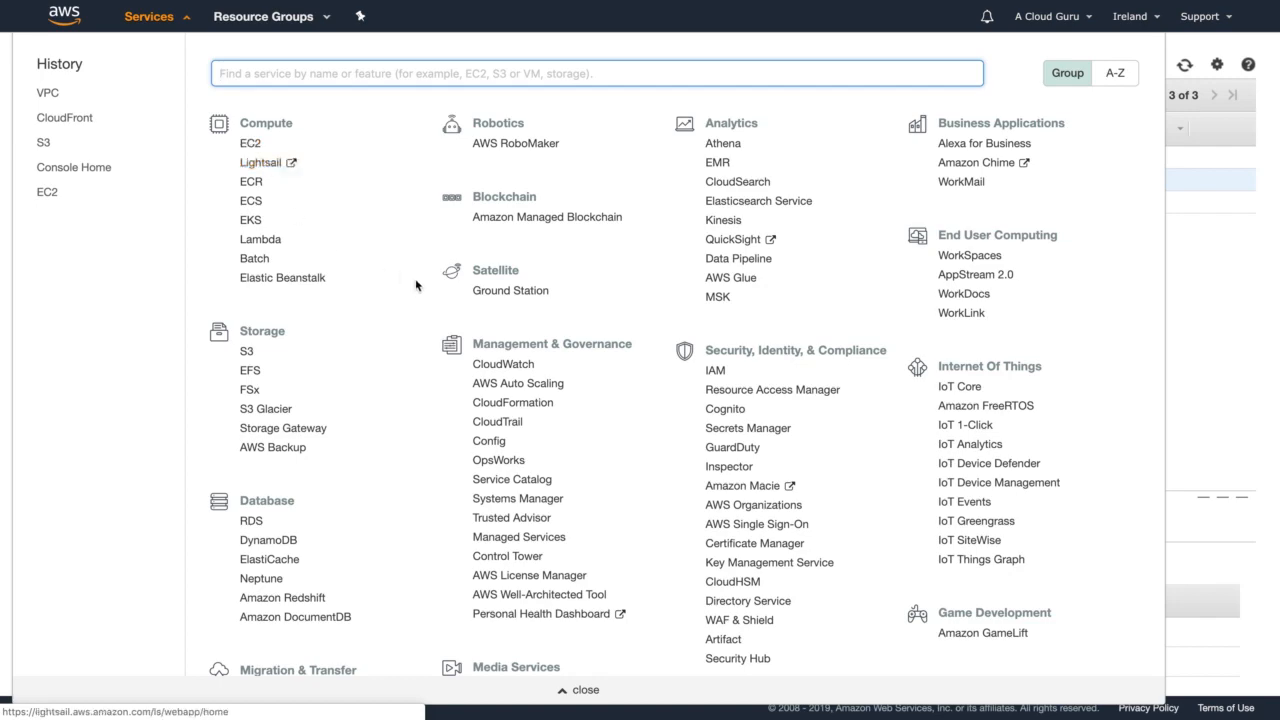
scroll(330, 420, down, 2)
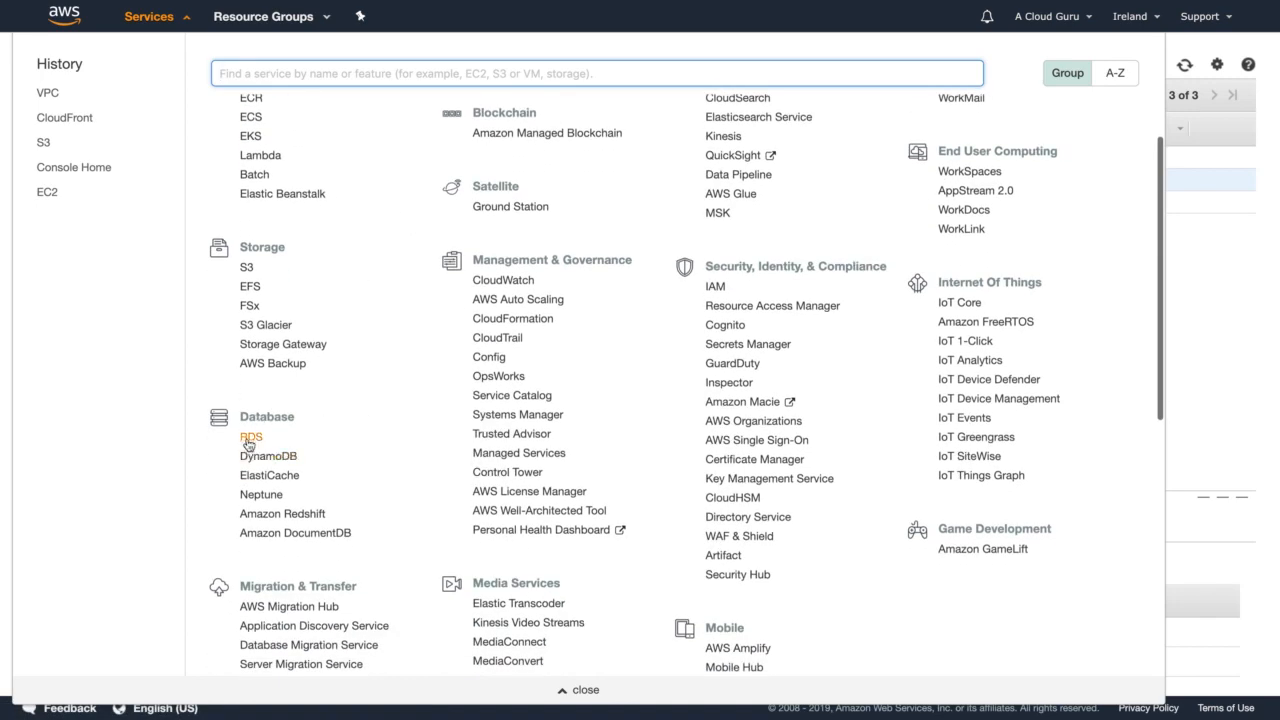
click(252, 447)
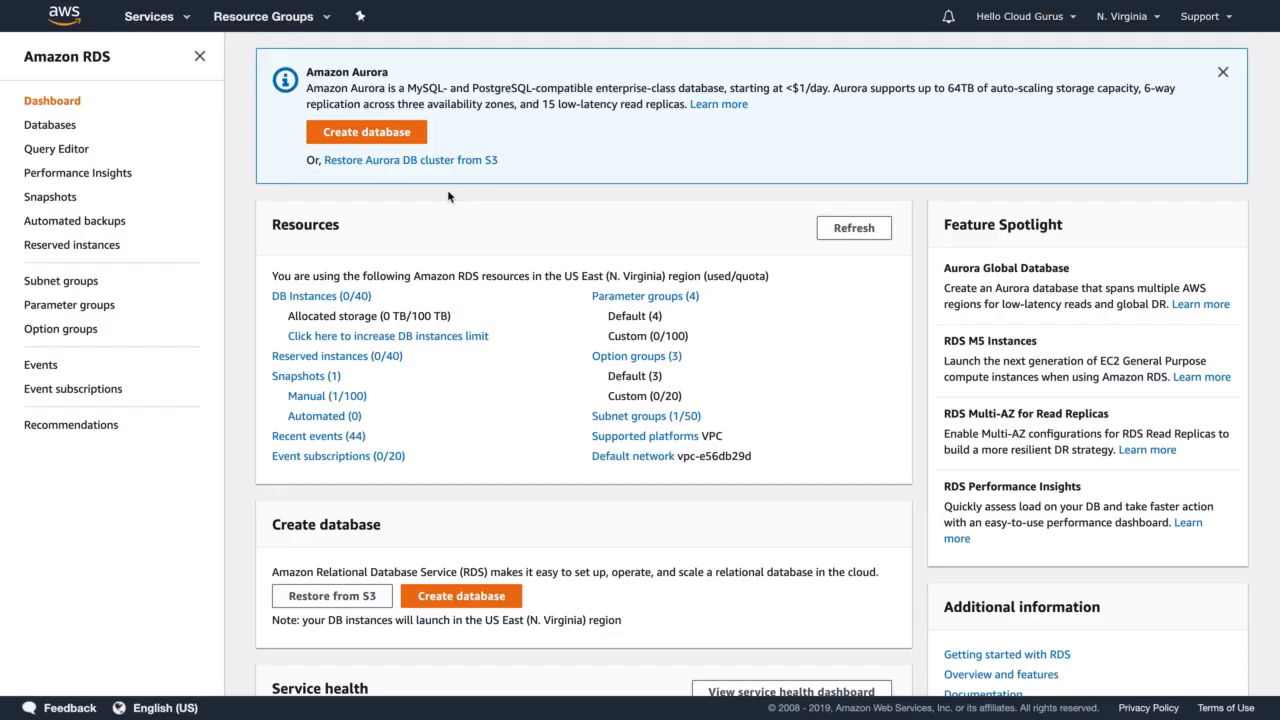
click(365, 134)
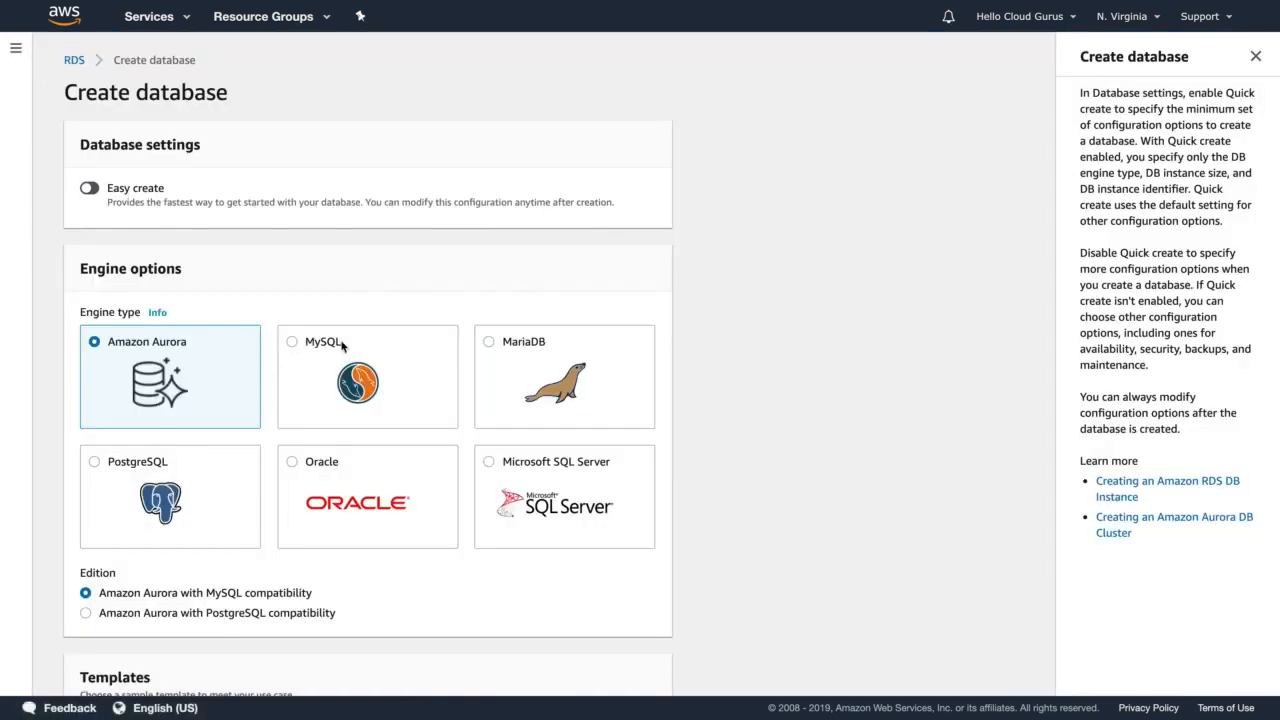
- Choose MySQL as the database engine and Dev/Test as the template
click(341, 345)
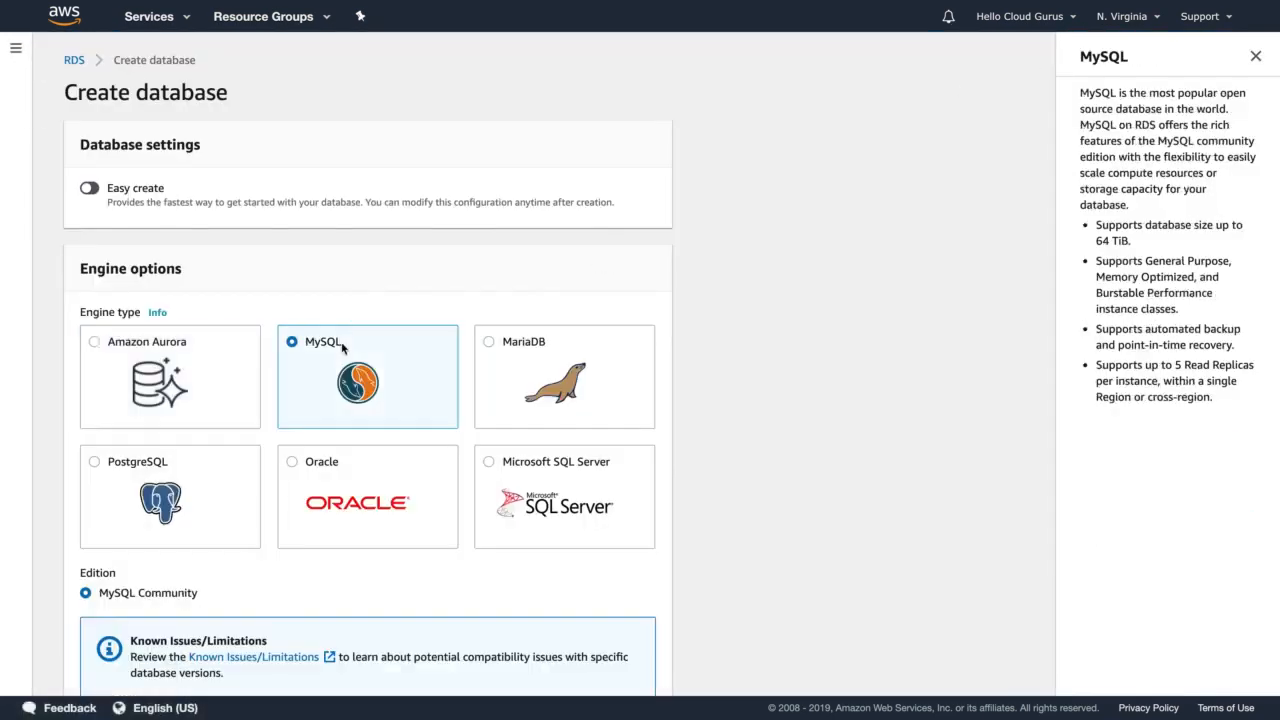
scroll(347, 368, down, 3)
scroll(348, 367, down, 3)
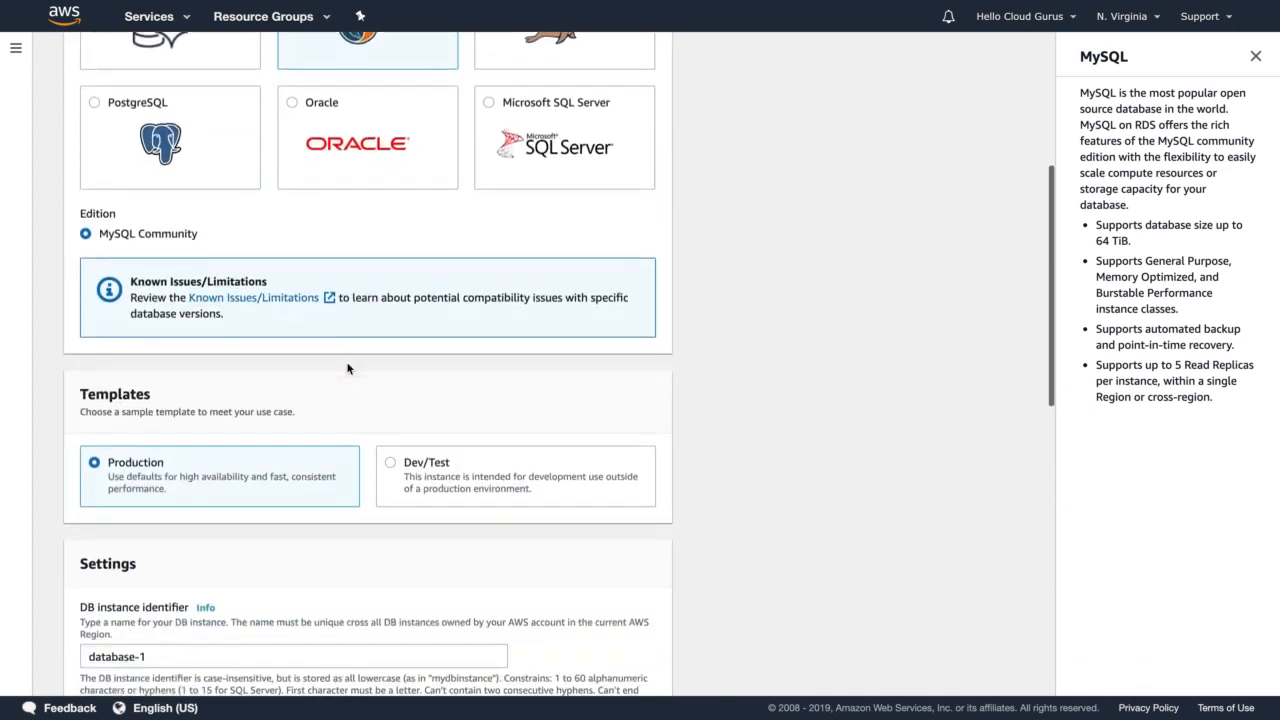
click(430, 496)
scroll(418, 424, down, 1)
scroll(417, 423, down, 2)
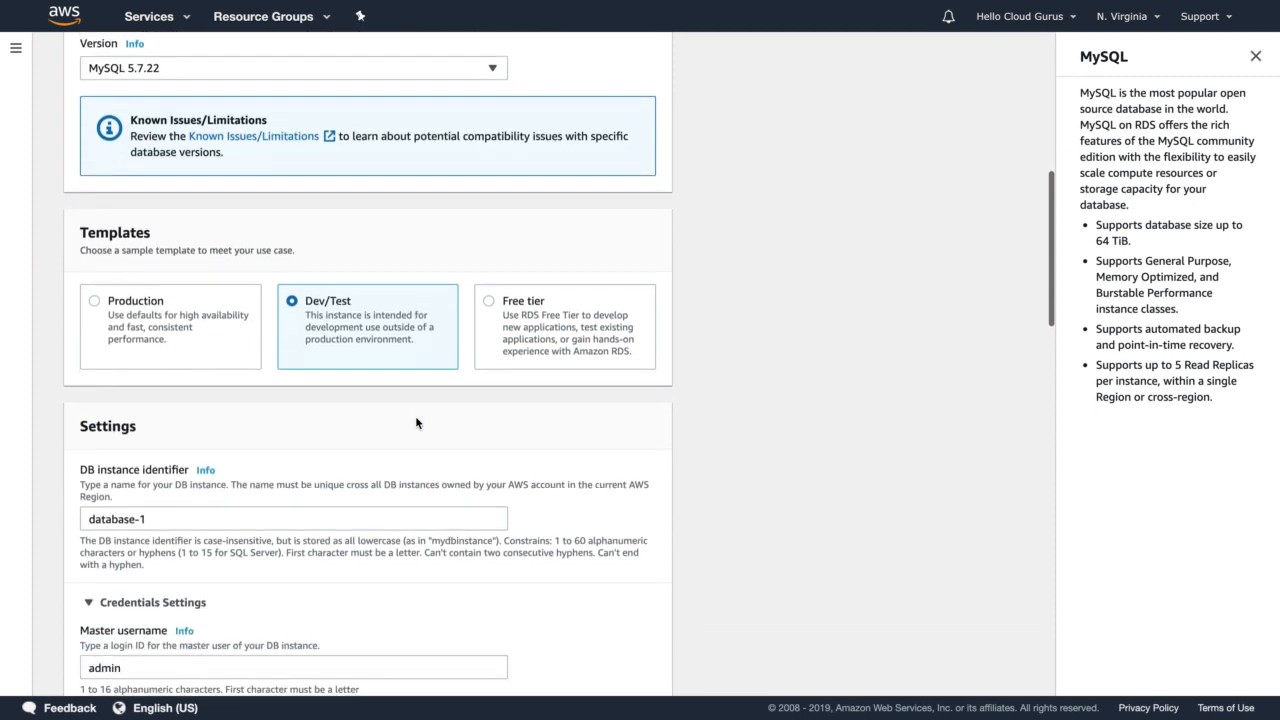
- Set both the DB instance identifier and the master username to acloudguru
scroll(199, 100, down, 5)
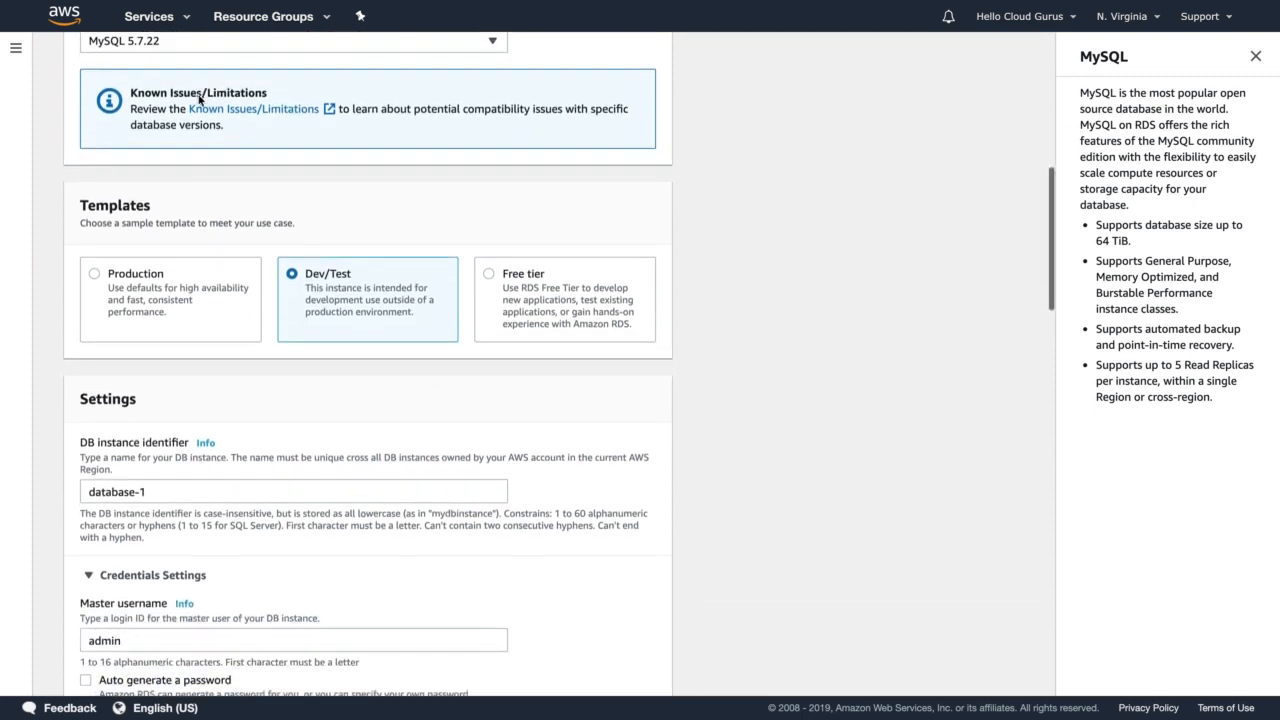
triple_click(153, 256)
text(acloudguru)
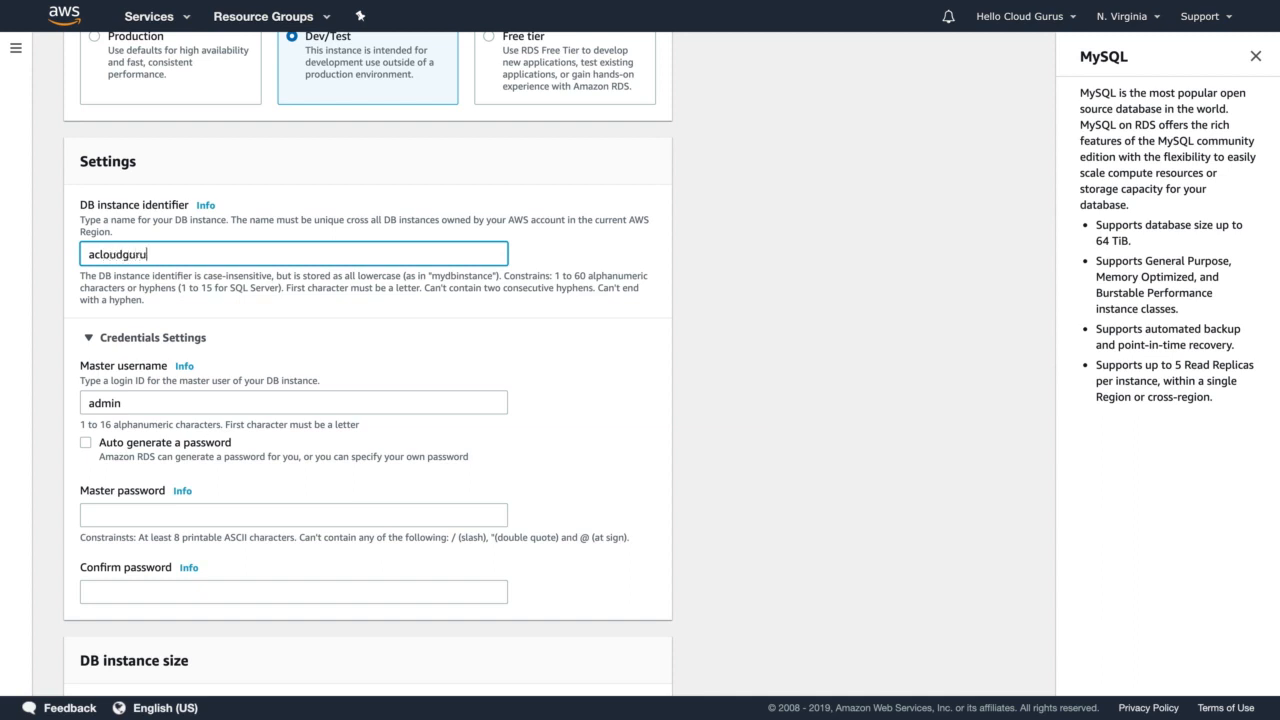
key(ctrl+a)
key(ctrl+c)
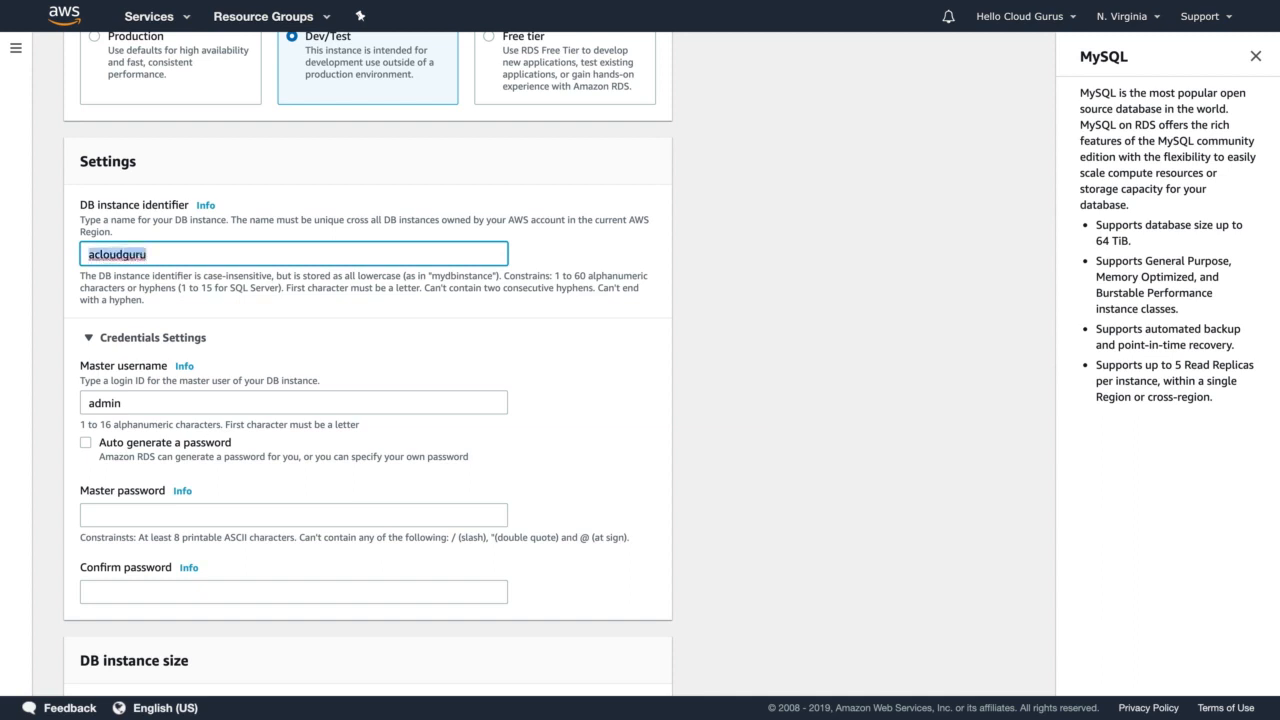
double_click(122, 403)
key(ctrl+v)
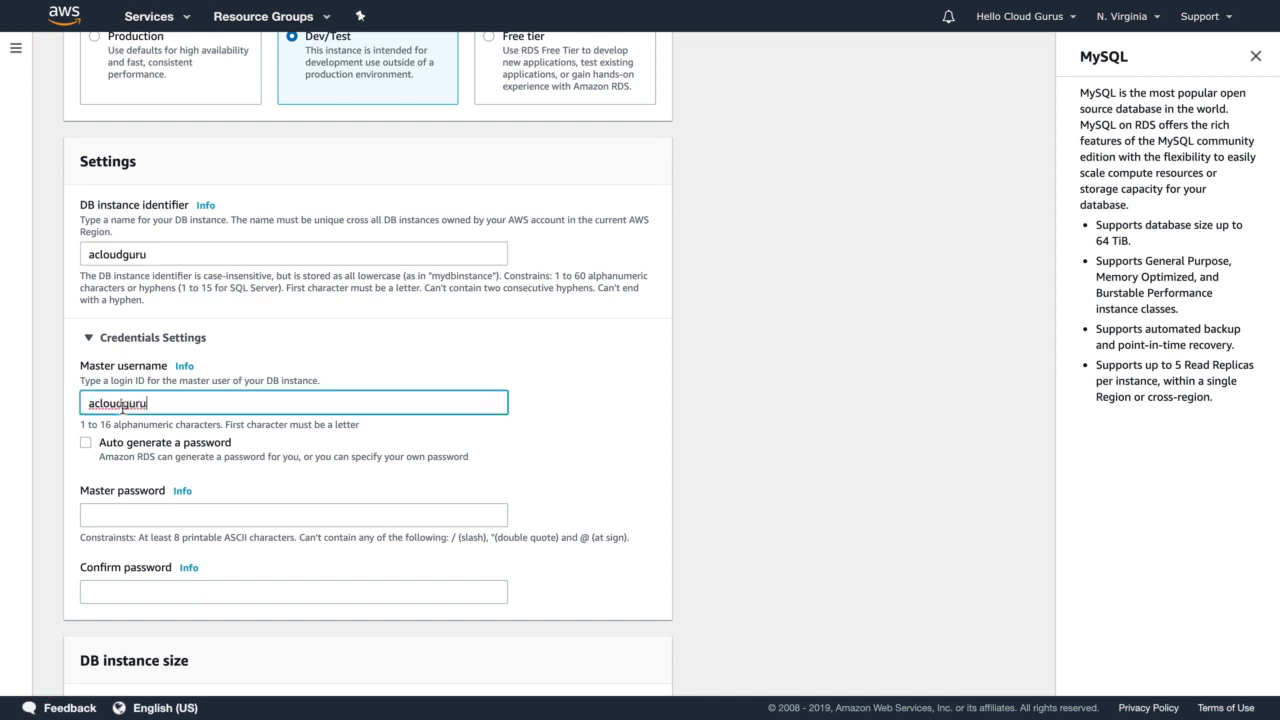
- Enter the master password for the database and repeat it in the confirmation field
click(142, 513)
key(ctrl+v)
click(141, 585)
key(ctrl+v)
- Set the DB instance size to the burstable class db.t2.micro
scroll(211, 563, down, 5)
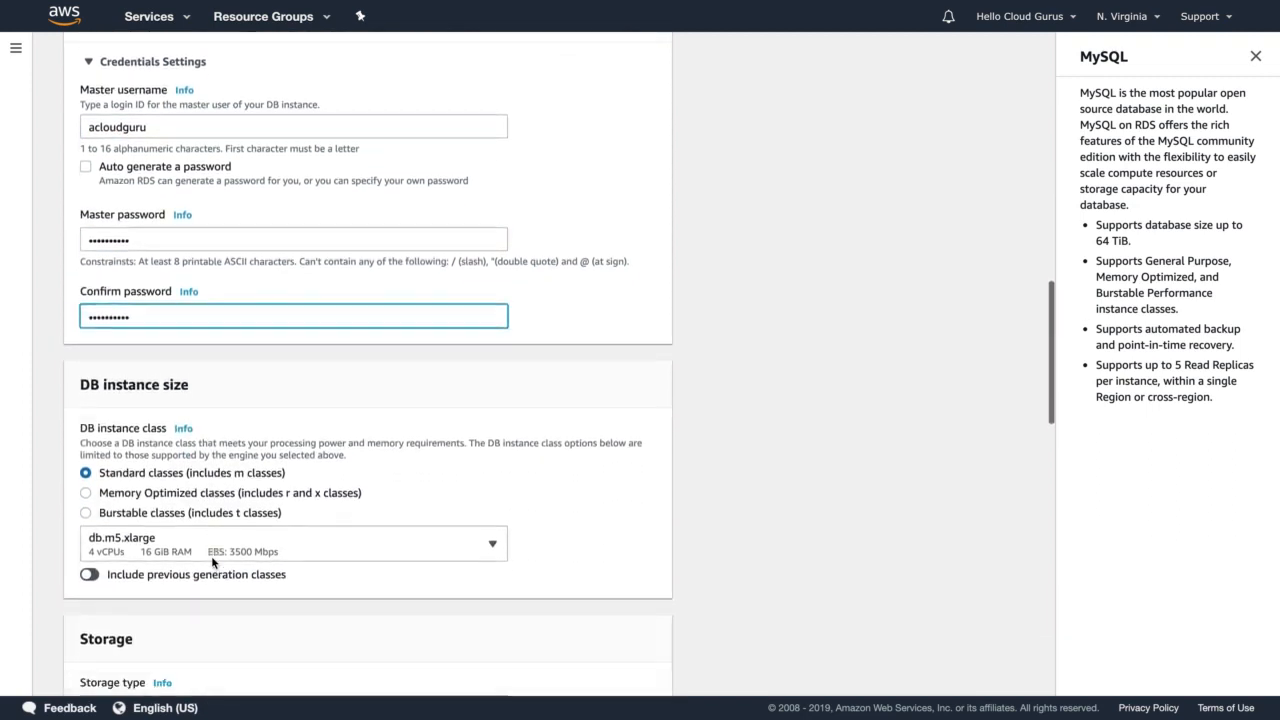
scroll(212, 563, down, 2)
click(156, 437)
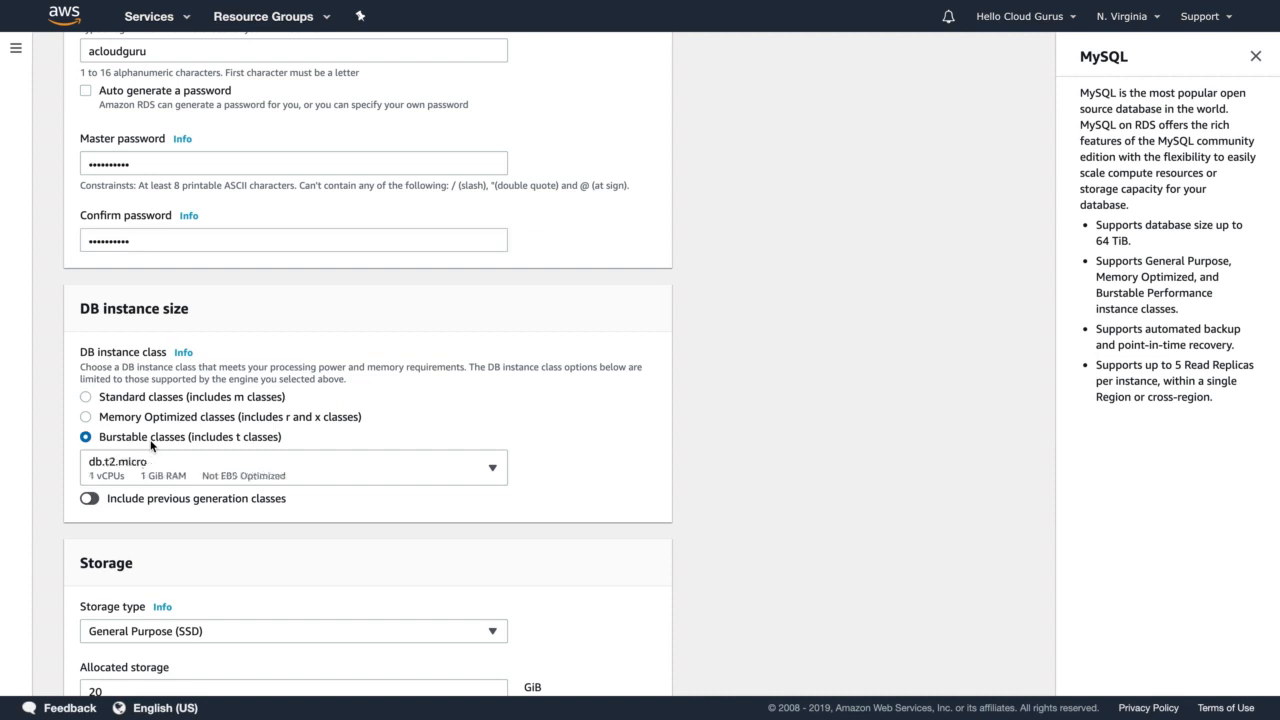
click(154, 470)
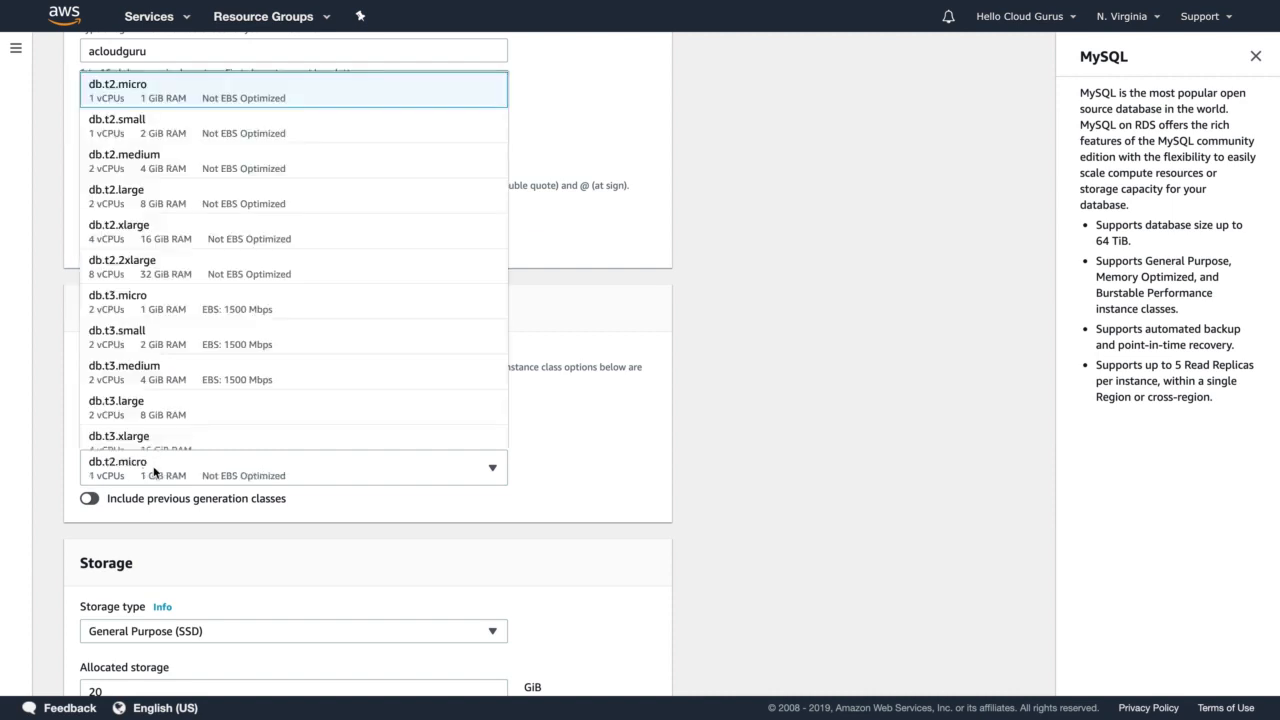
click(141, 88)
- Keep the default storage settings and enable Multi-AZ deployment by choosing to create a standby instance
scroll(94, 410, down, 6)
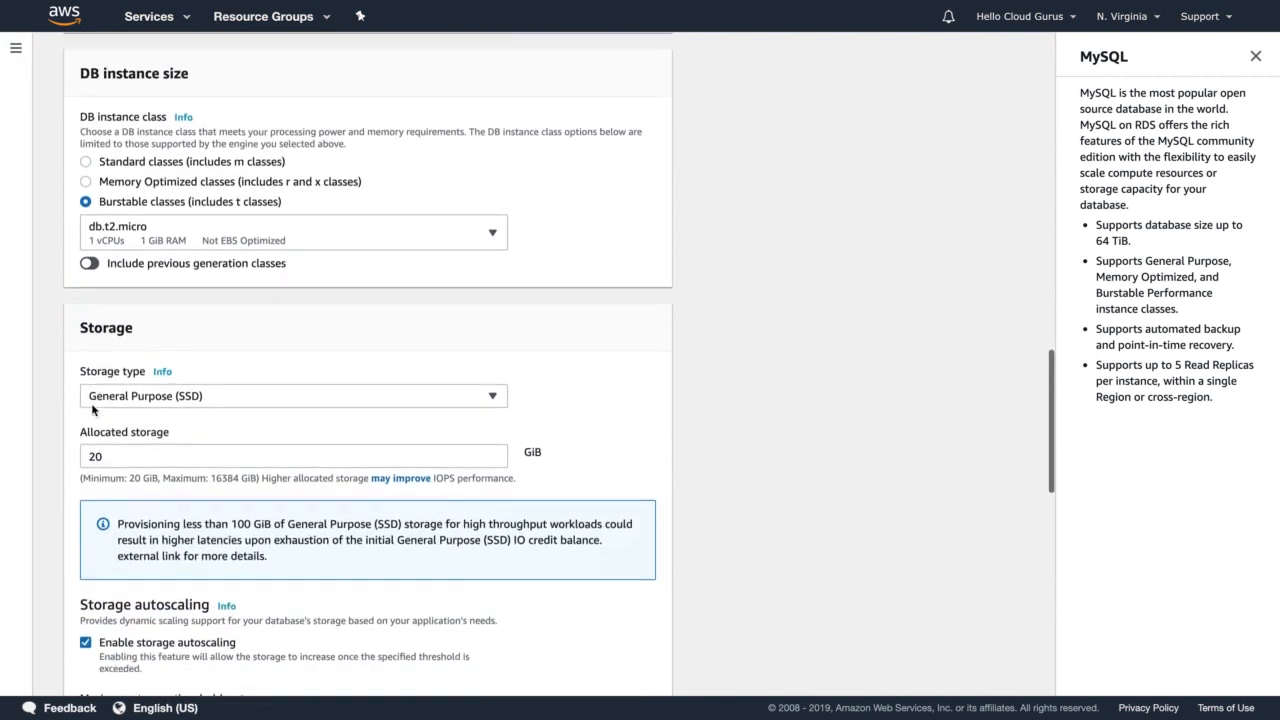
scroll(186, 346, down, 4)
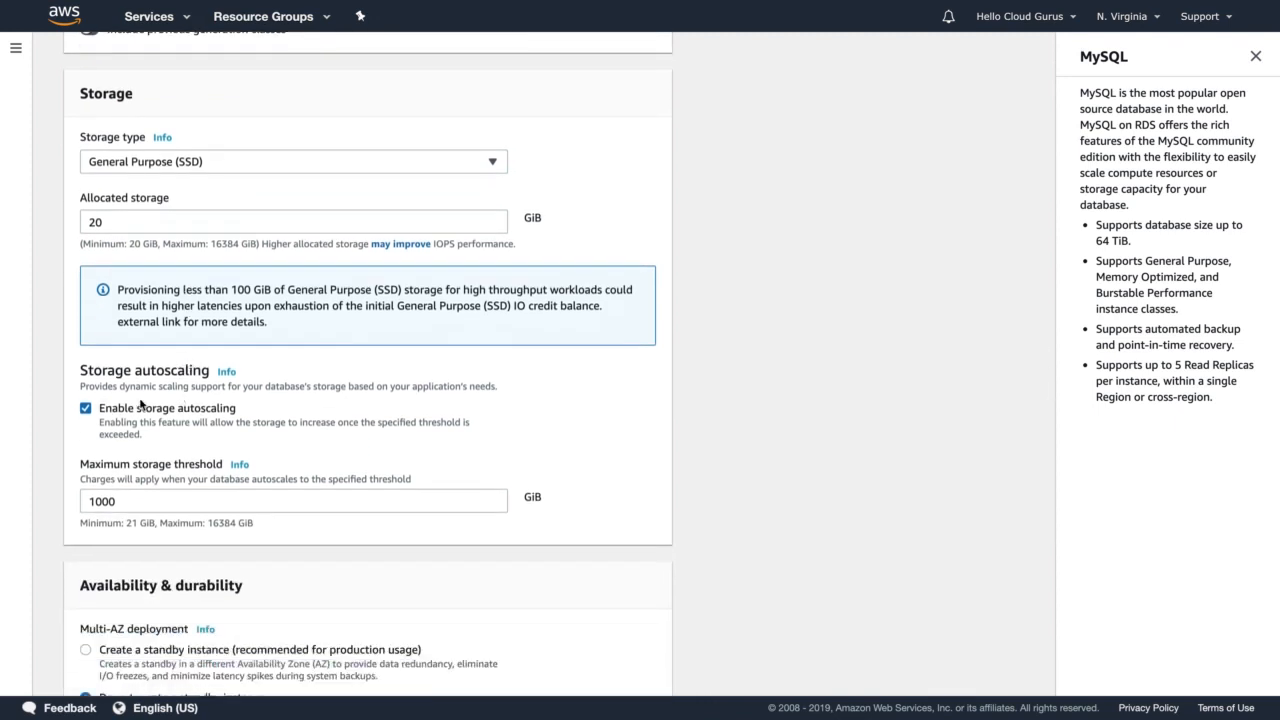
scroll(140, 403, down, 2)
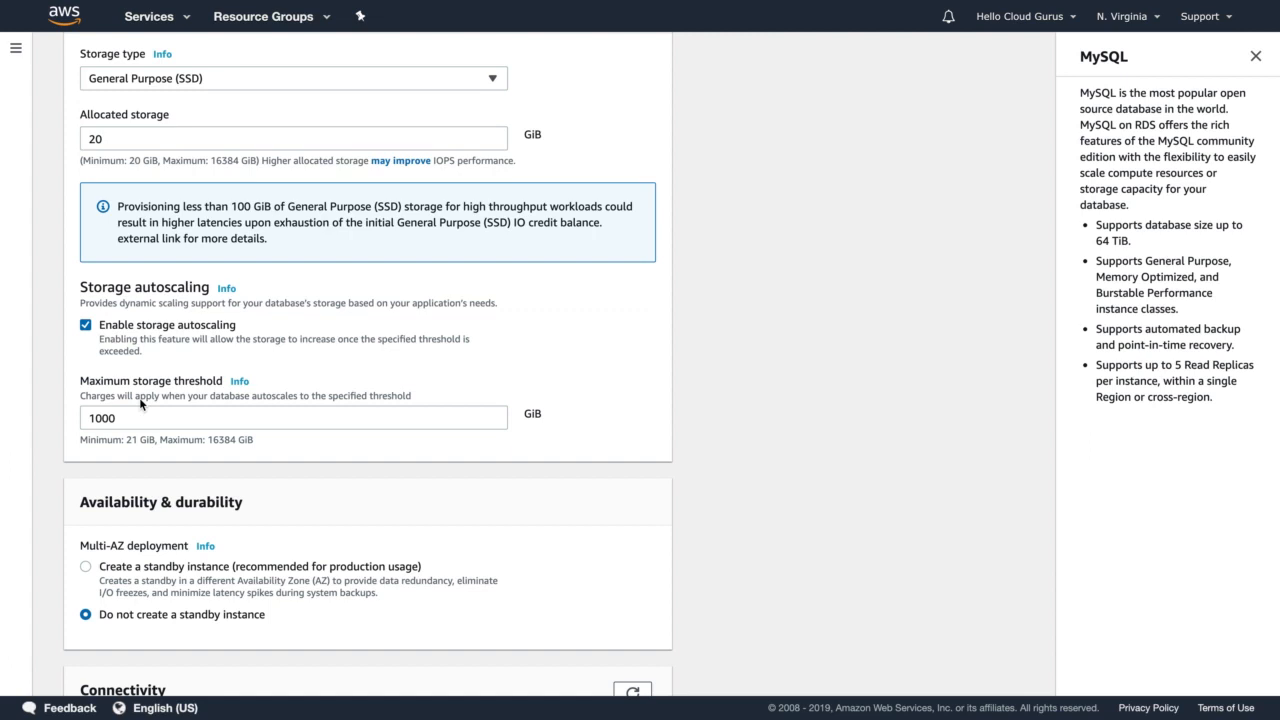
scroll(140, 400, down, 3)
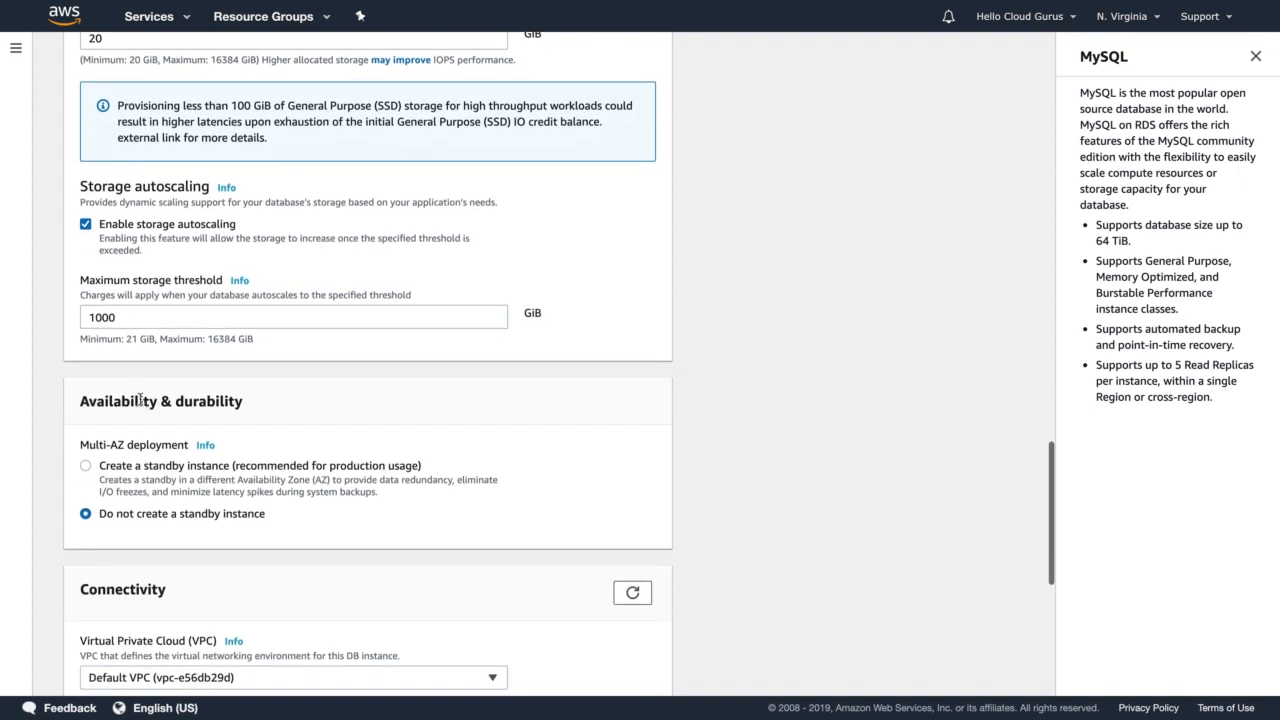
click(86, 441)
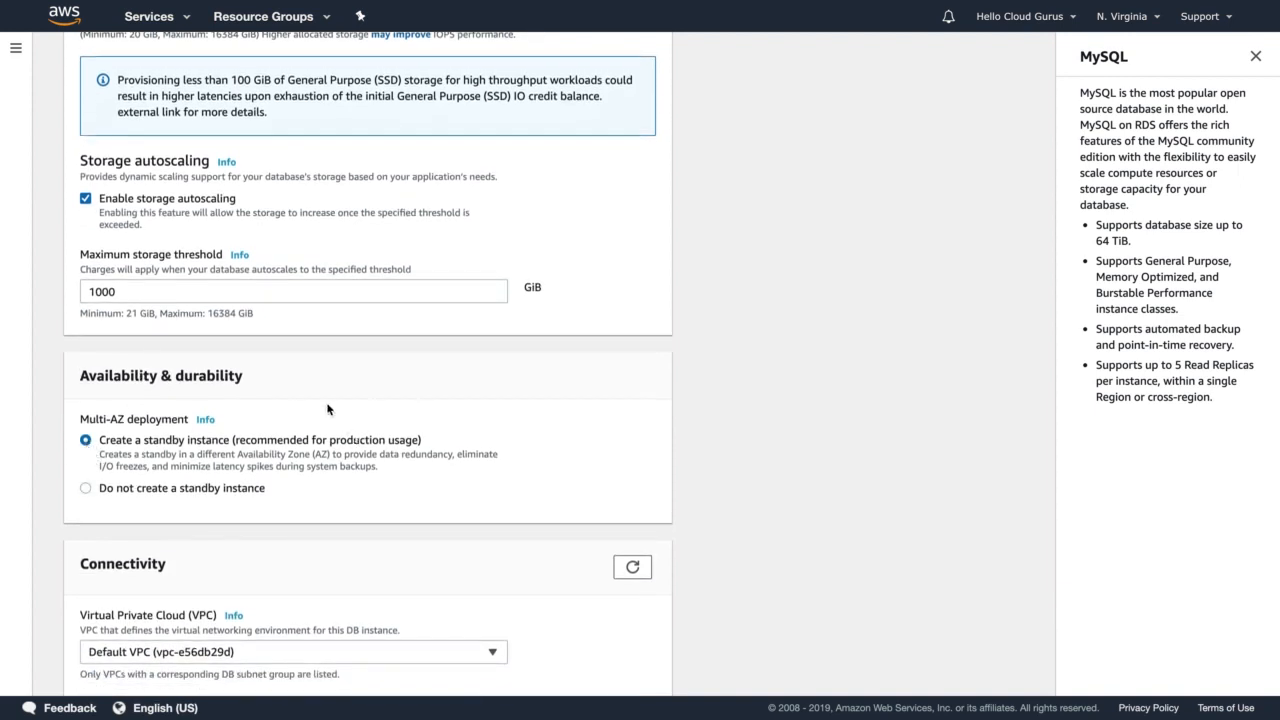
- Expand the additional connectivity configuration for the default VPC and set the database's public accessibility to No
scroll(327, 409, down, 2)
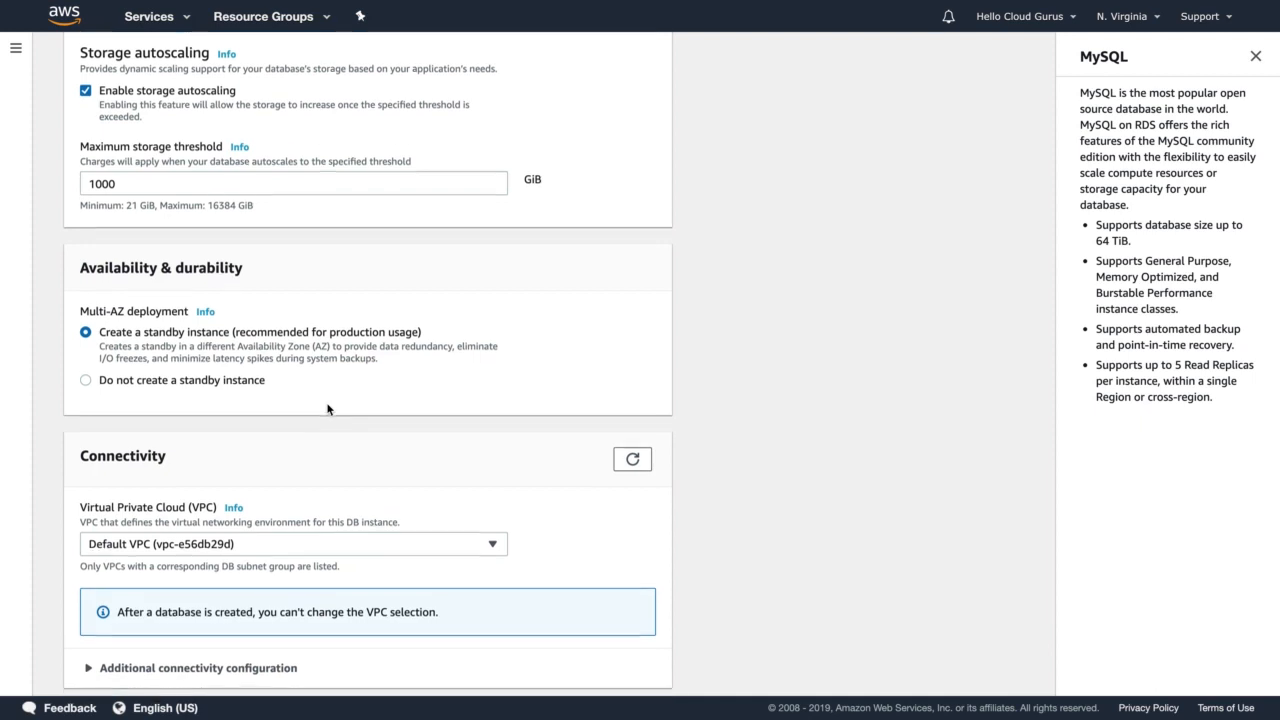
scroll(327, 409, down, 2)
scroll(327, 409, down, 1)
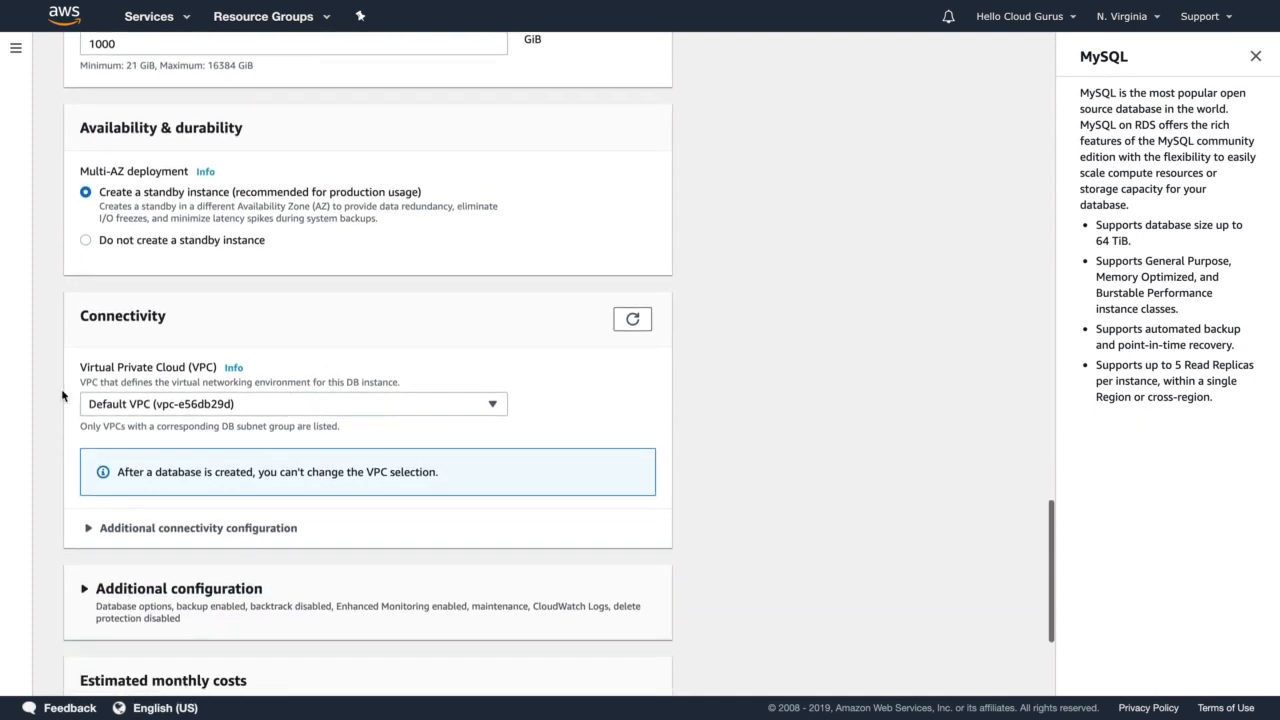
scroll(180, 425, down, 3)
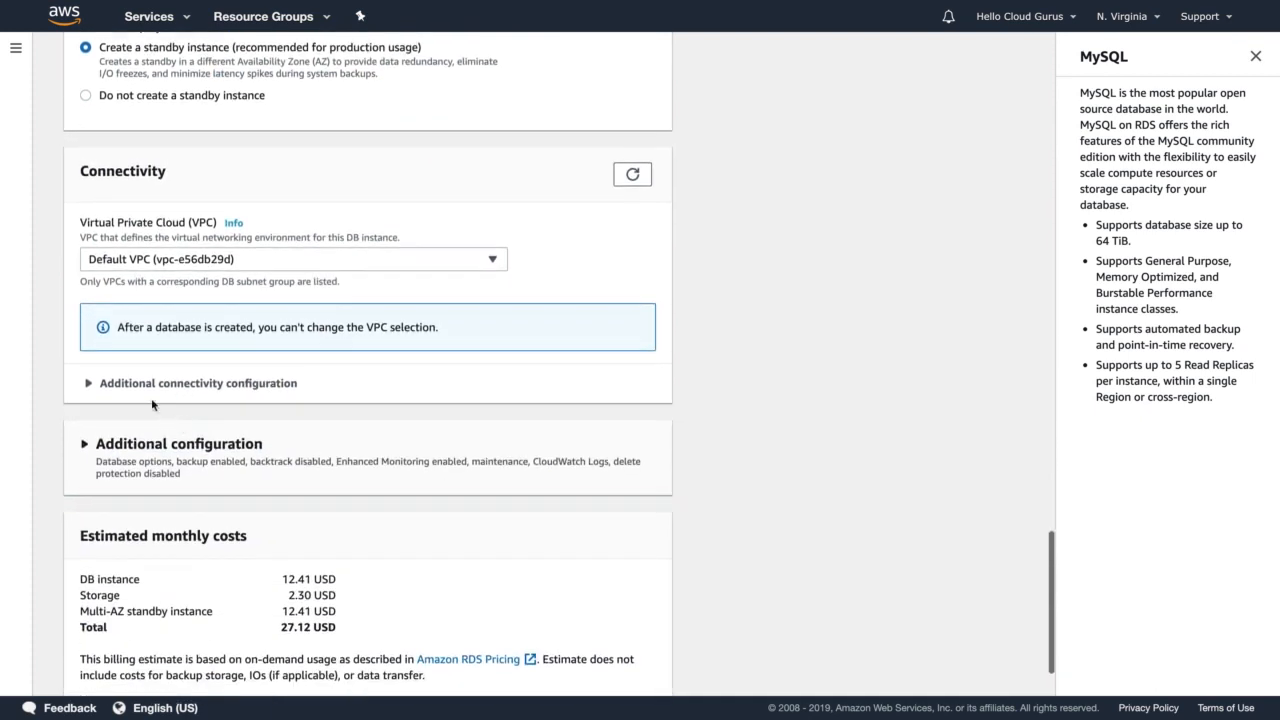
click(146, 390)
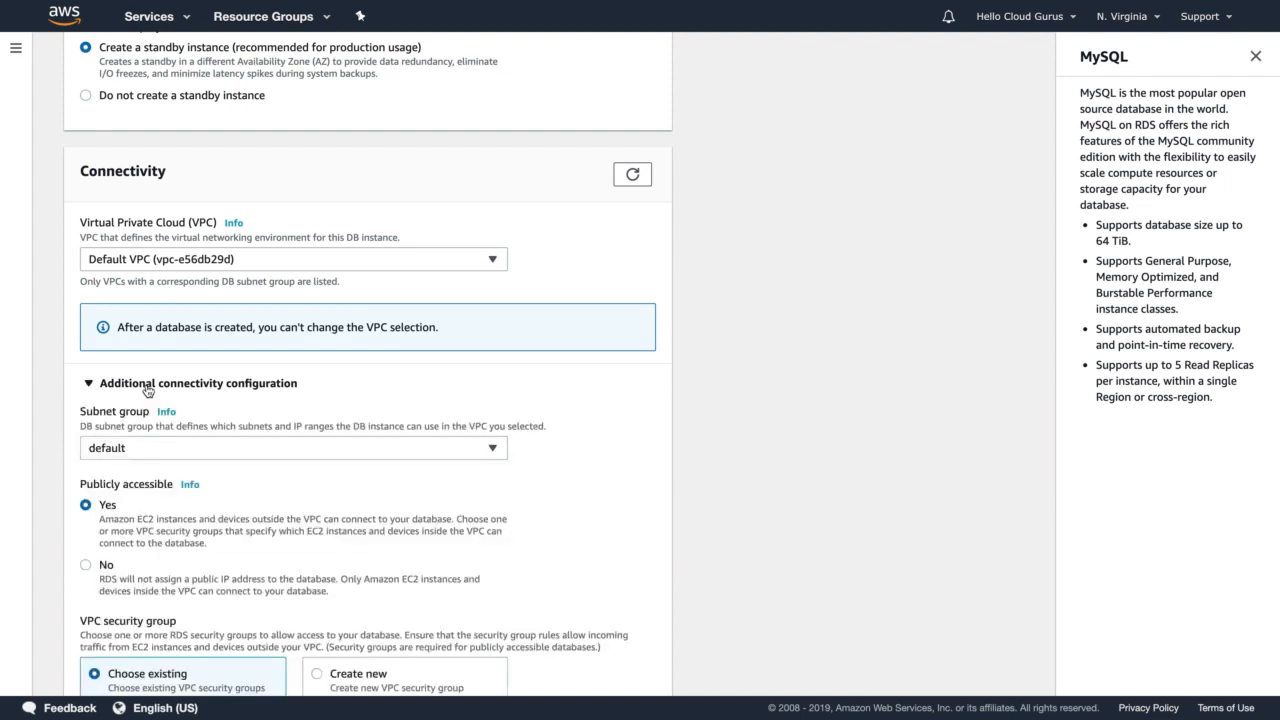
scroll(221, 400, down, 2)
scroll(223, 399, down, 3)
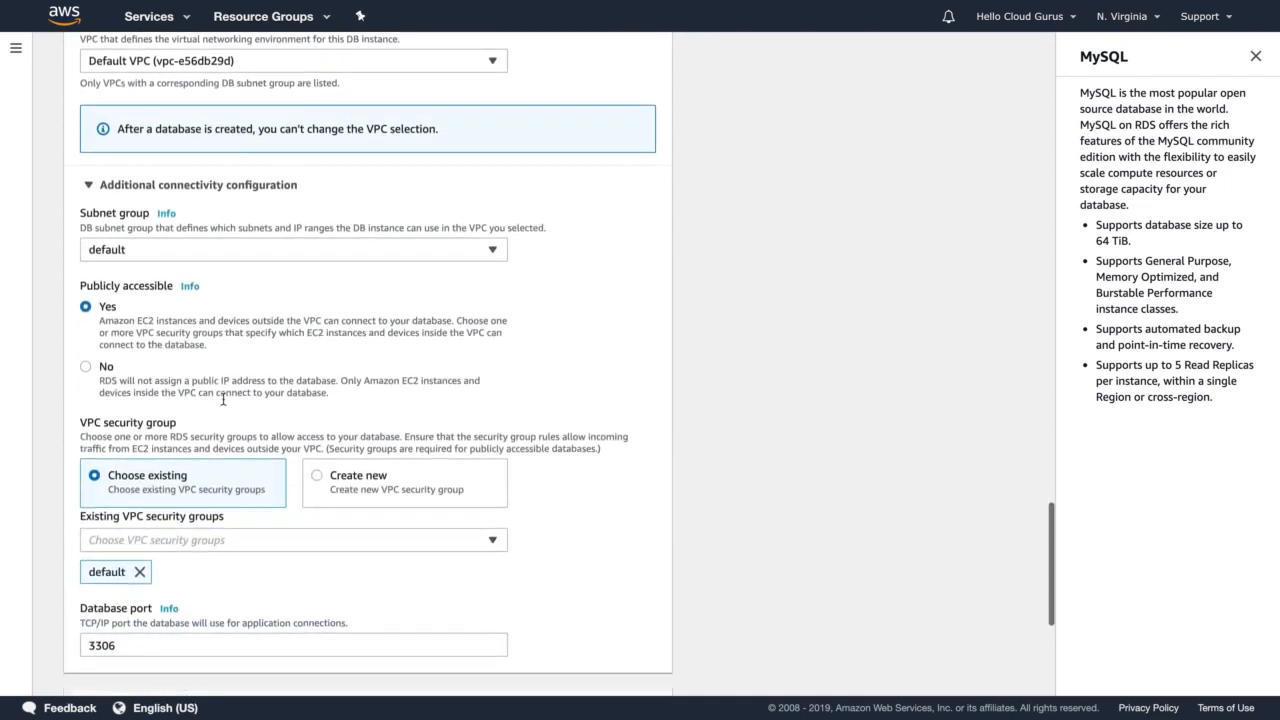
click(86, 329)
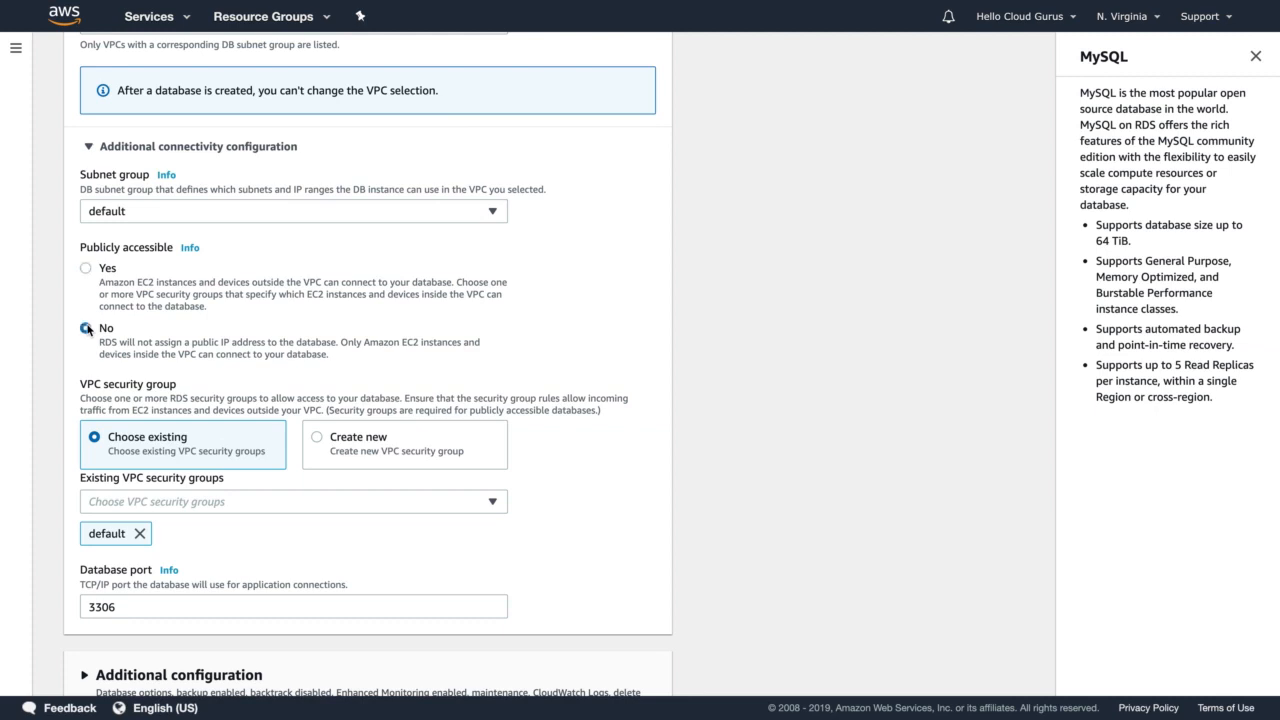
- Replace the default VPC security group with the existing group rds-launch-wizard
scroll(199, 370, down, 1)
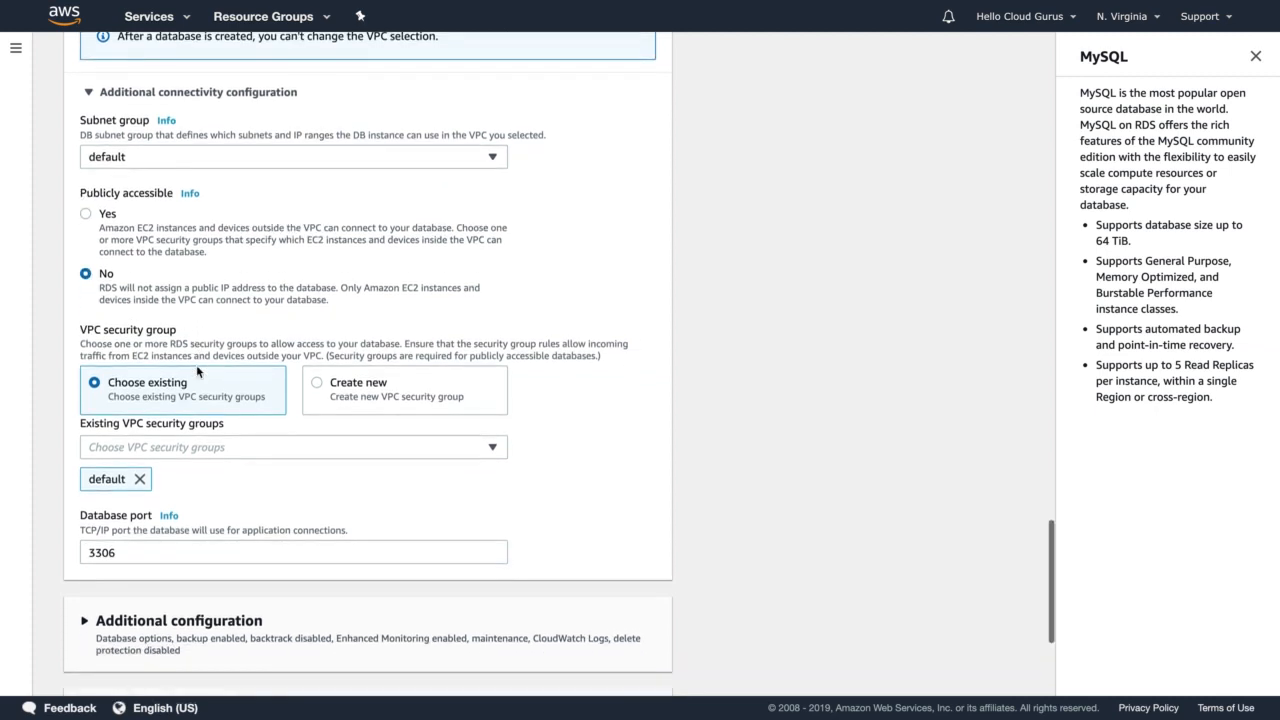
click(139, 480)
click(136, 447)
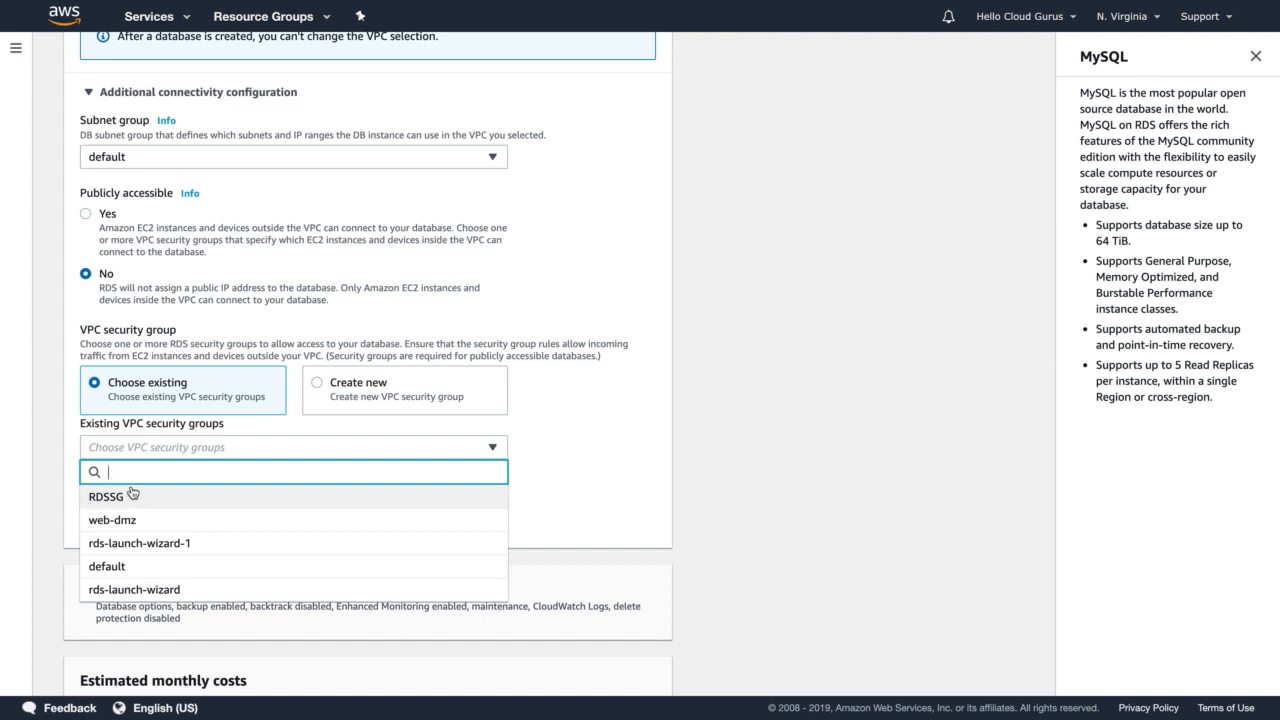
click(160, 590)
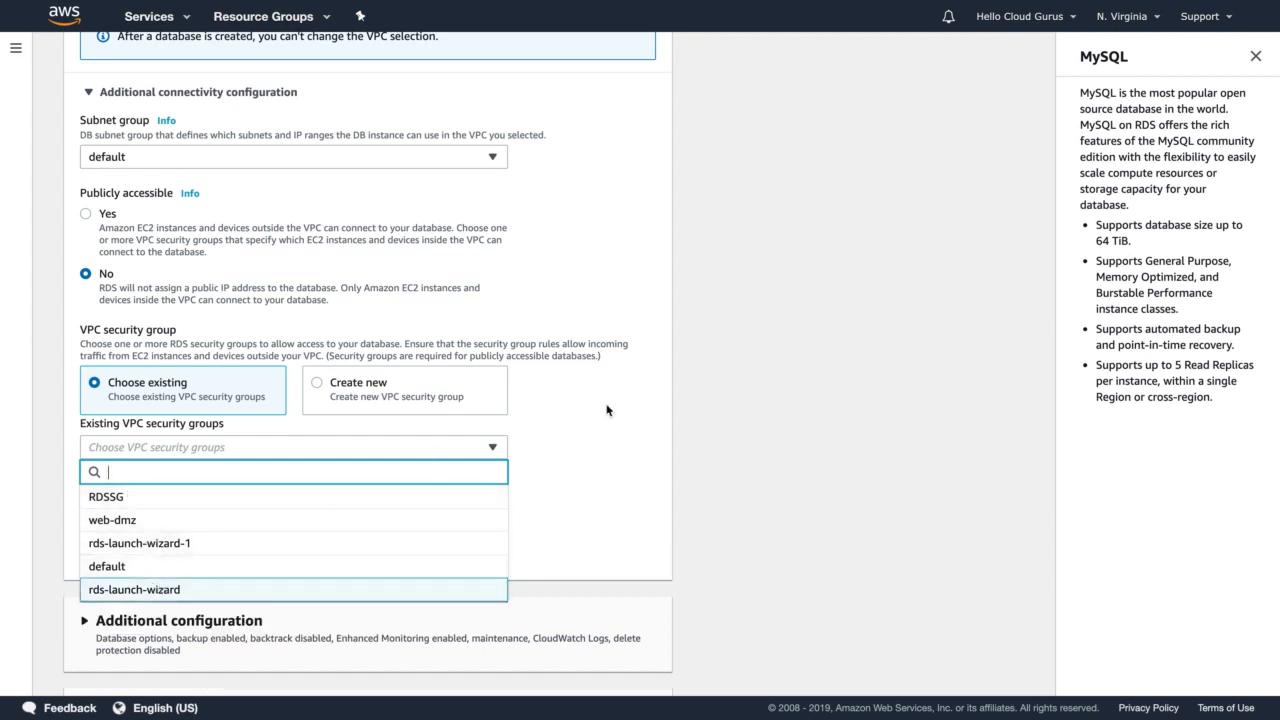
click(636, 479)
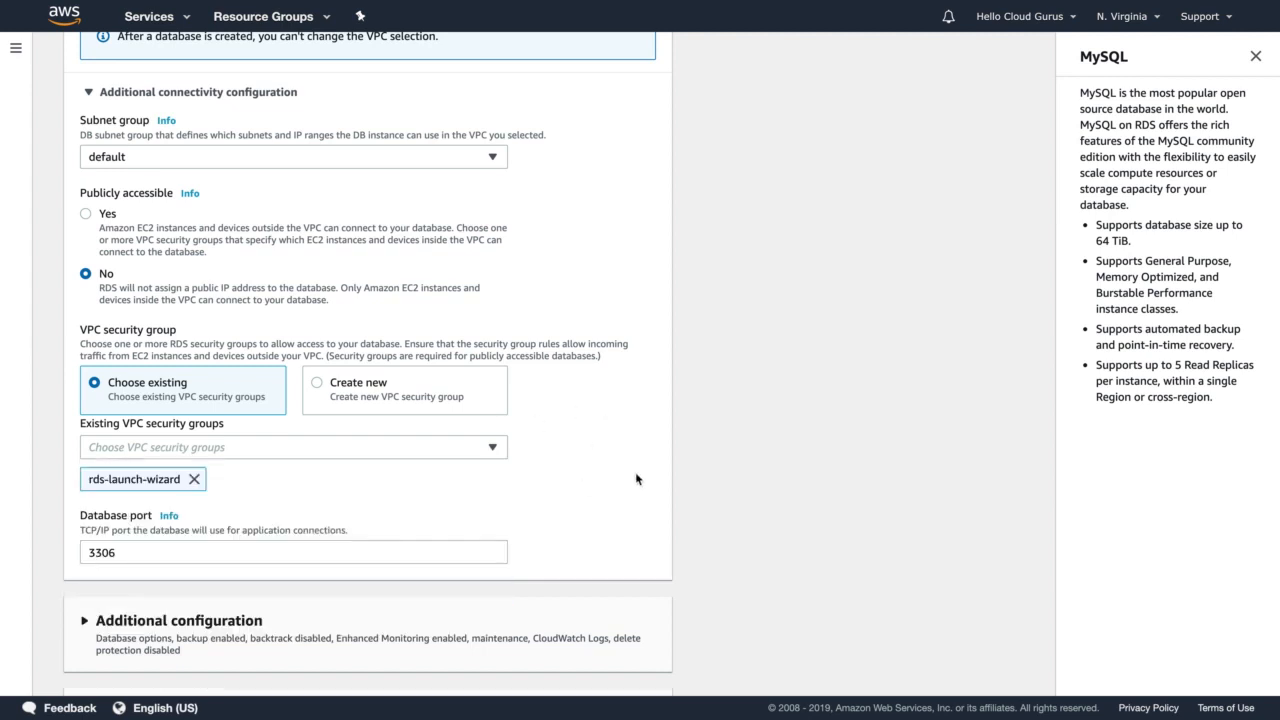
- Expand the additional configuration and set the initial database name to acloudguru
scroll(636, 479, down, 2)
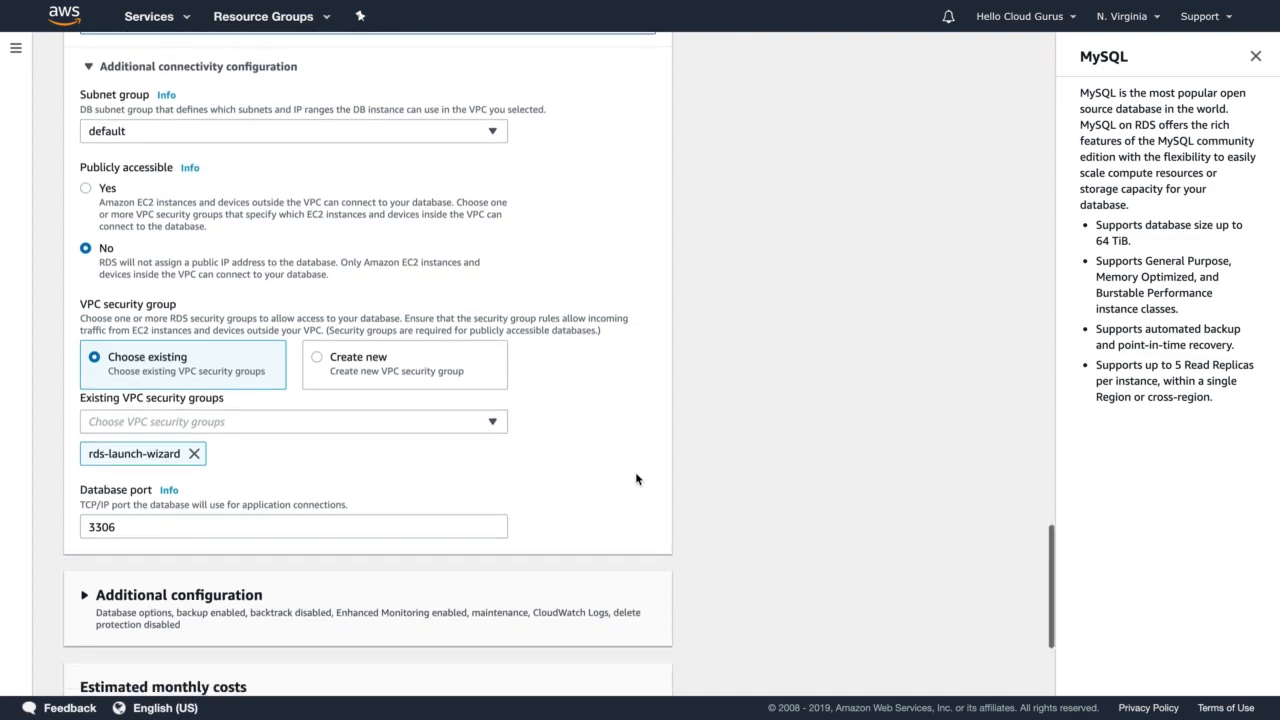
scroll(636, 479, down, 4)
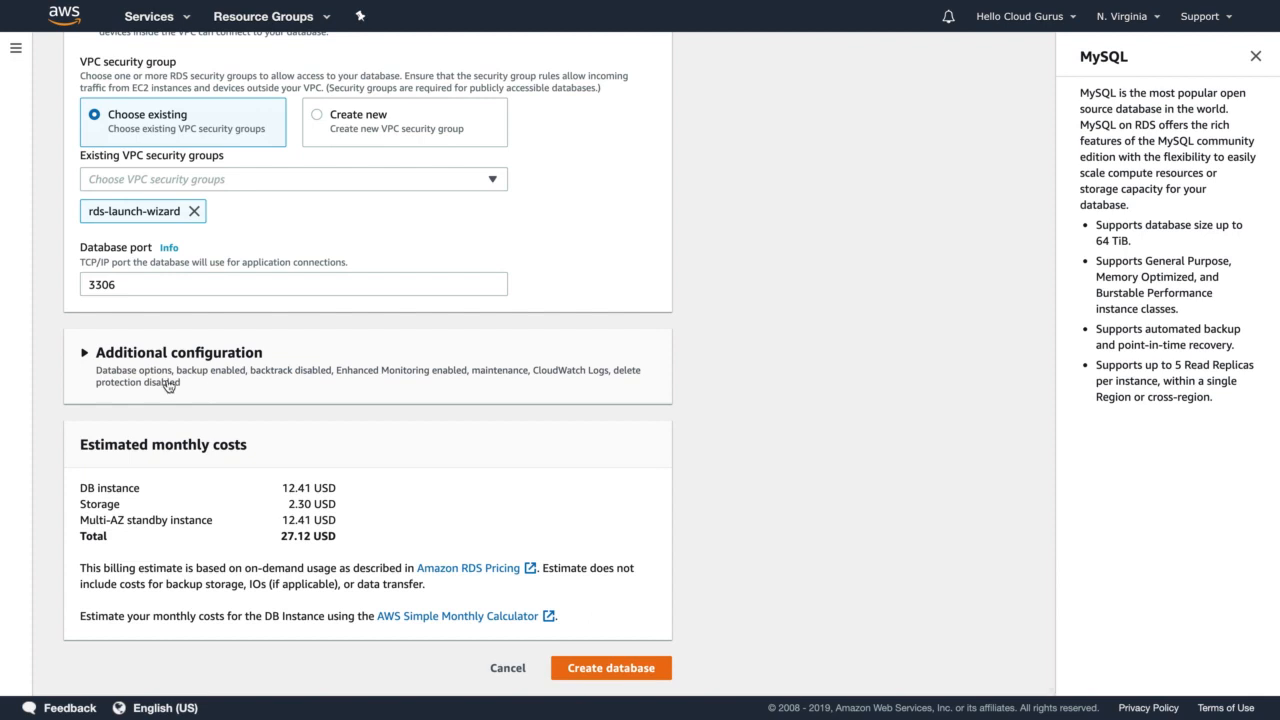
click(168, 386)
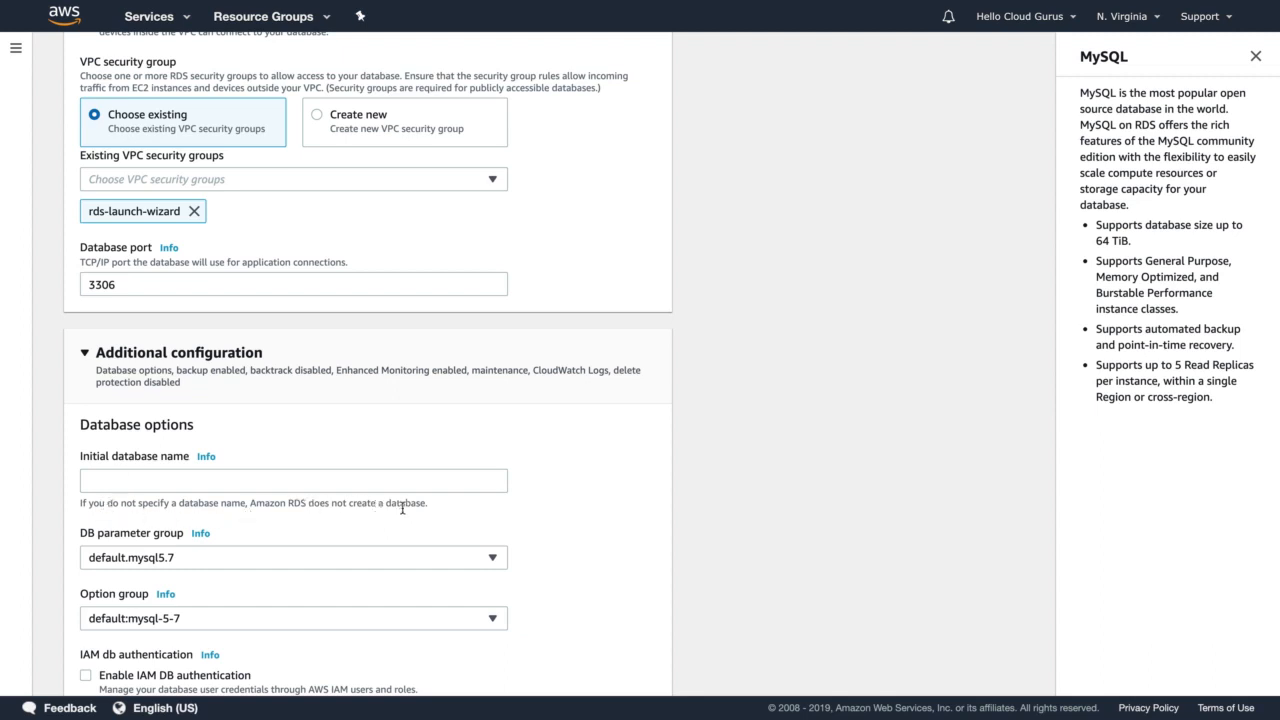
click(101, 484)
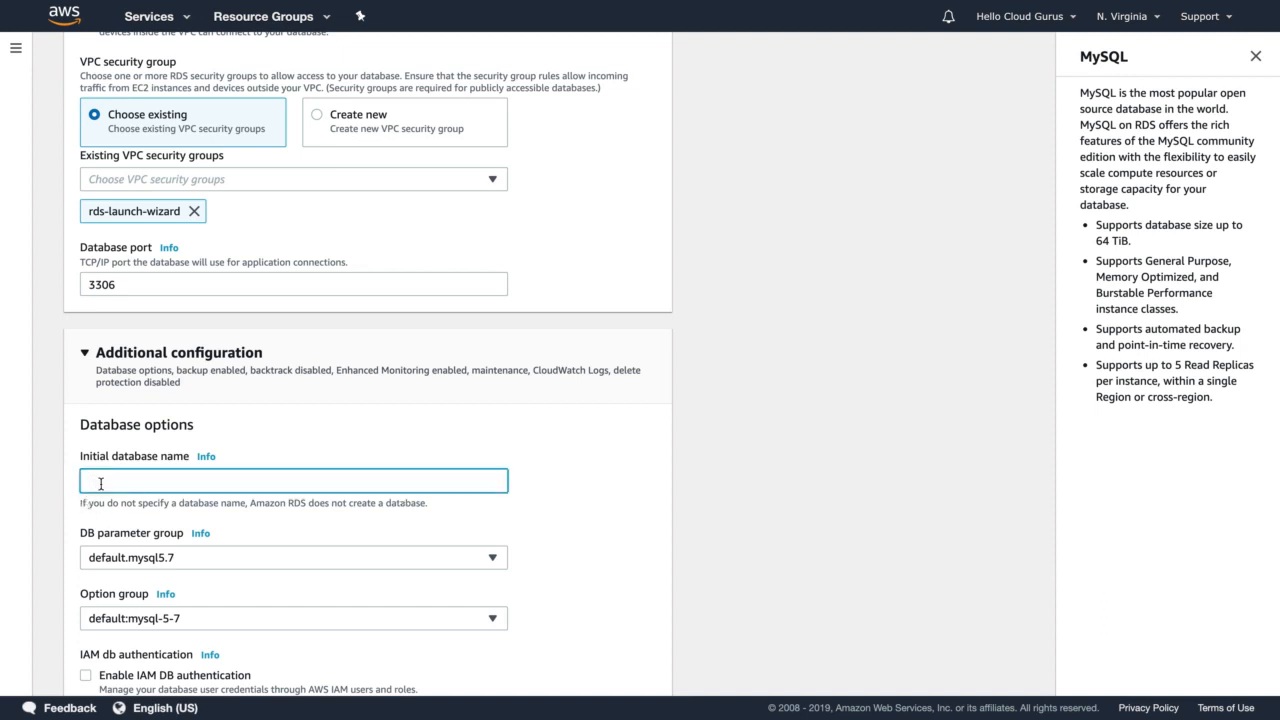
text(acloudguru)
click(276, 434)
- Keep the default backup settings and turn off Enhanced monitoring for the database
scroll(276, 434, down, 1)
scroll(276, 434, down, 4)
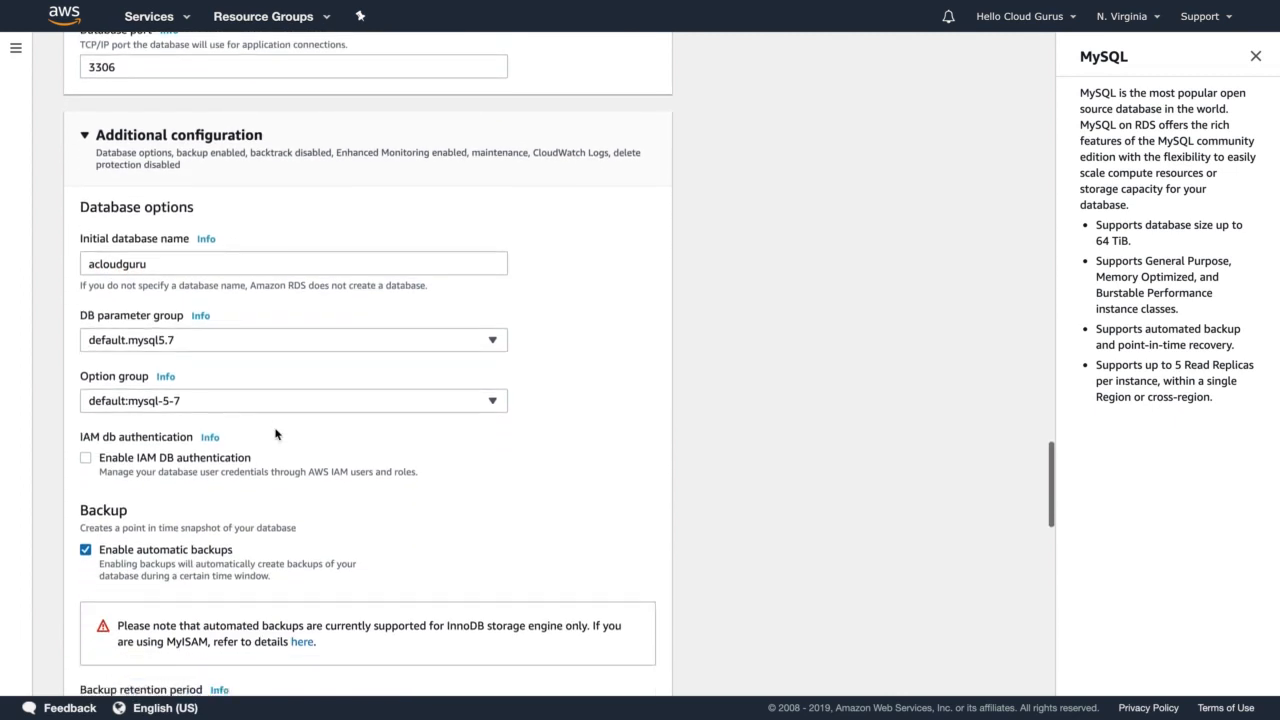
scroll(276, 434, down, 3)
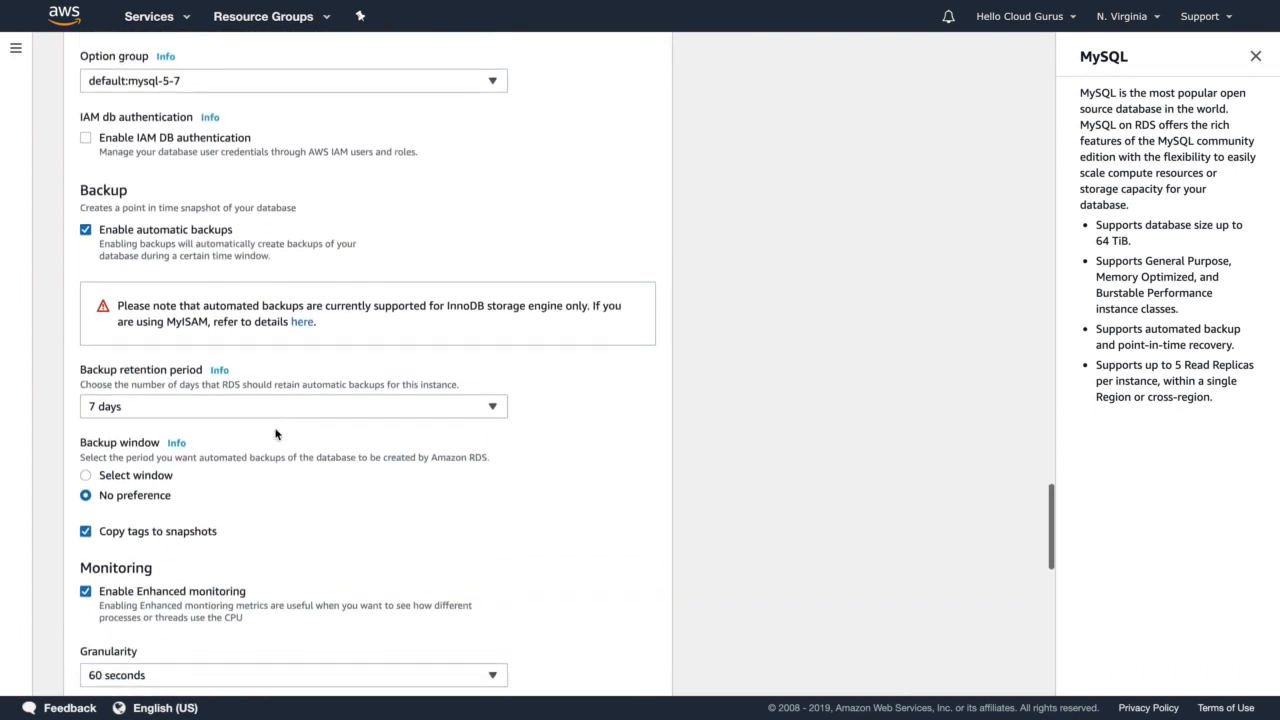
scroll(276, 434, down, 1)
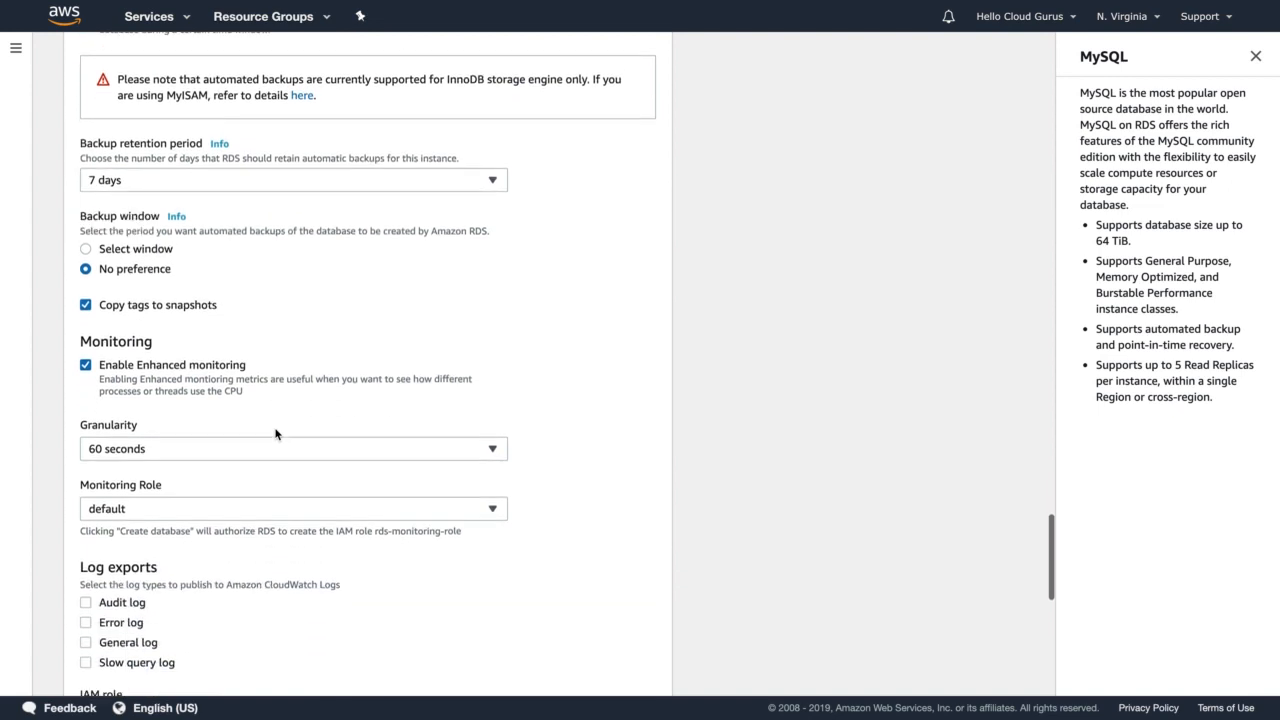
click(86, 366)
- Create the database with the remaining maintenance defaults and view the new DB instance's details
scroll(360, 375, down, 2)
scroll(355, 376, down, 4)
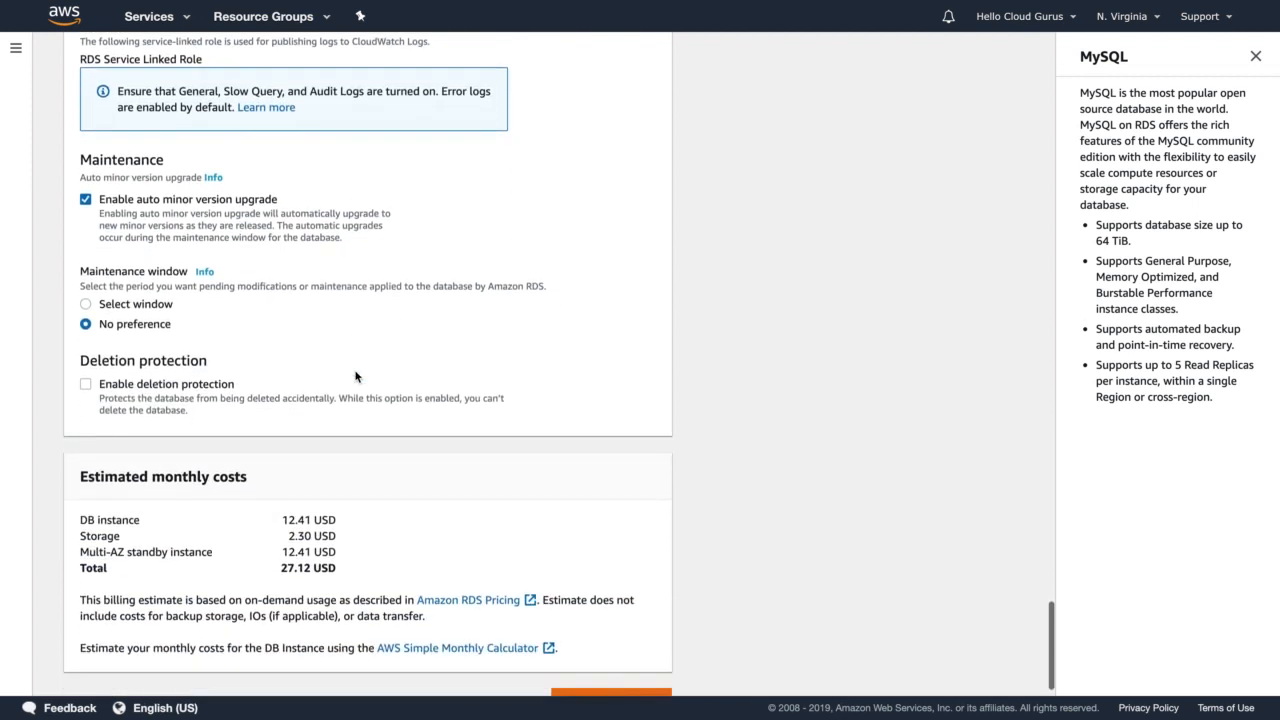
scroll(357, 372, down, 1)
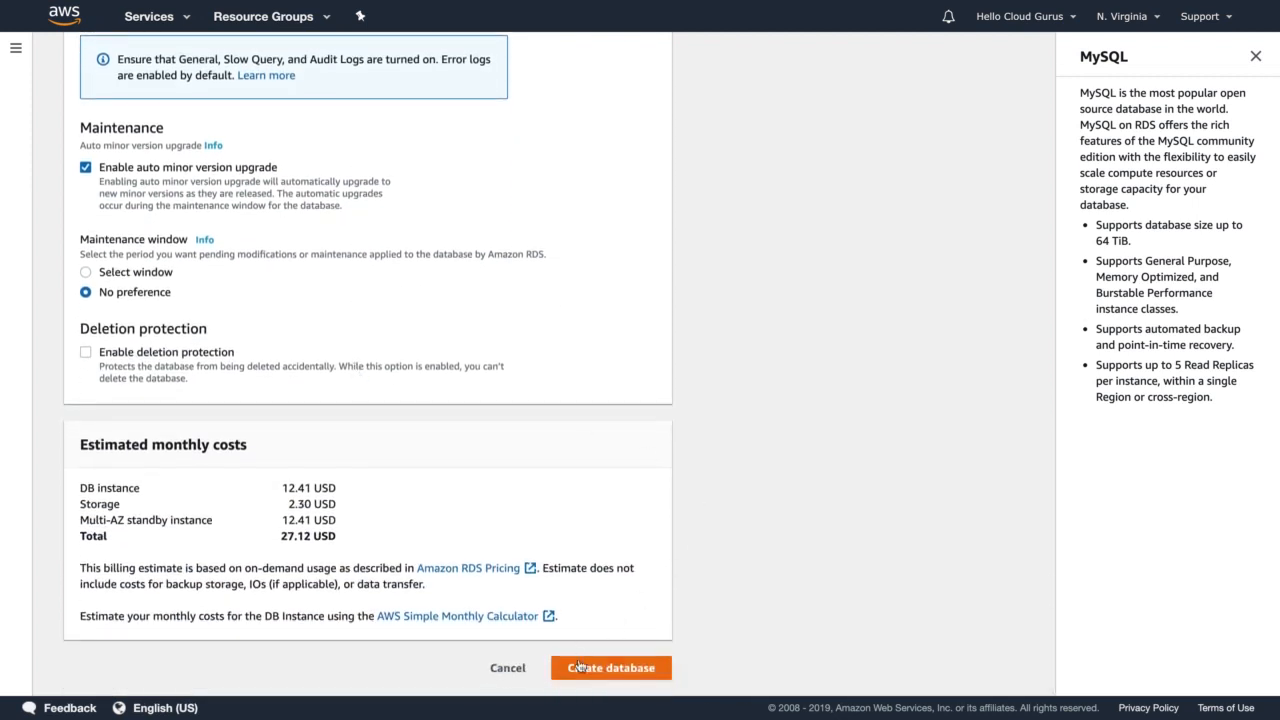
click(591, 670)
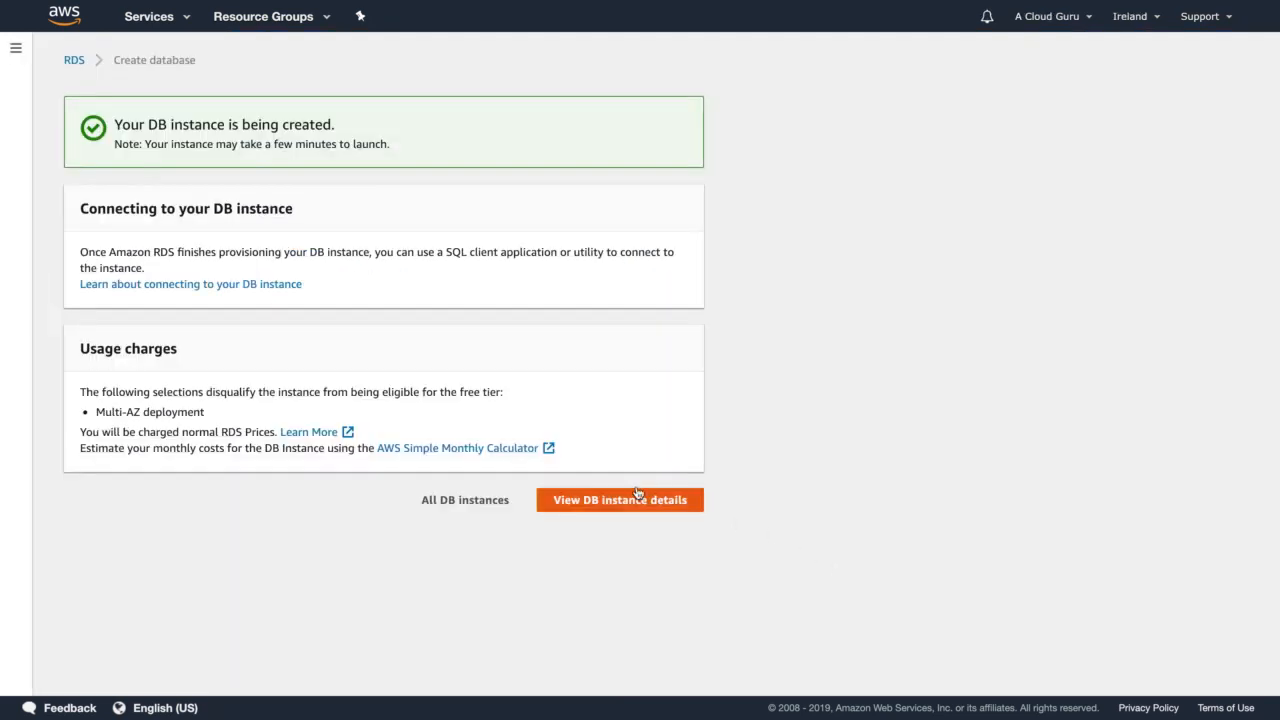
click(615, 500)
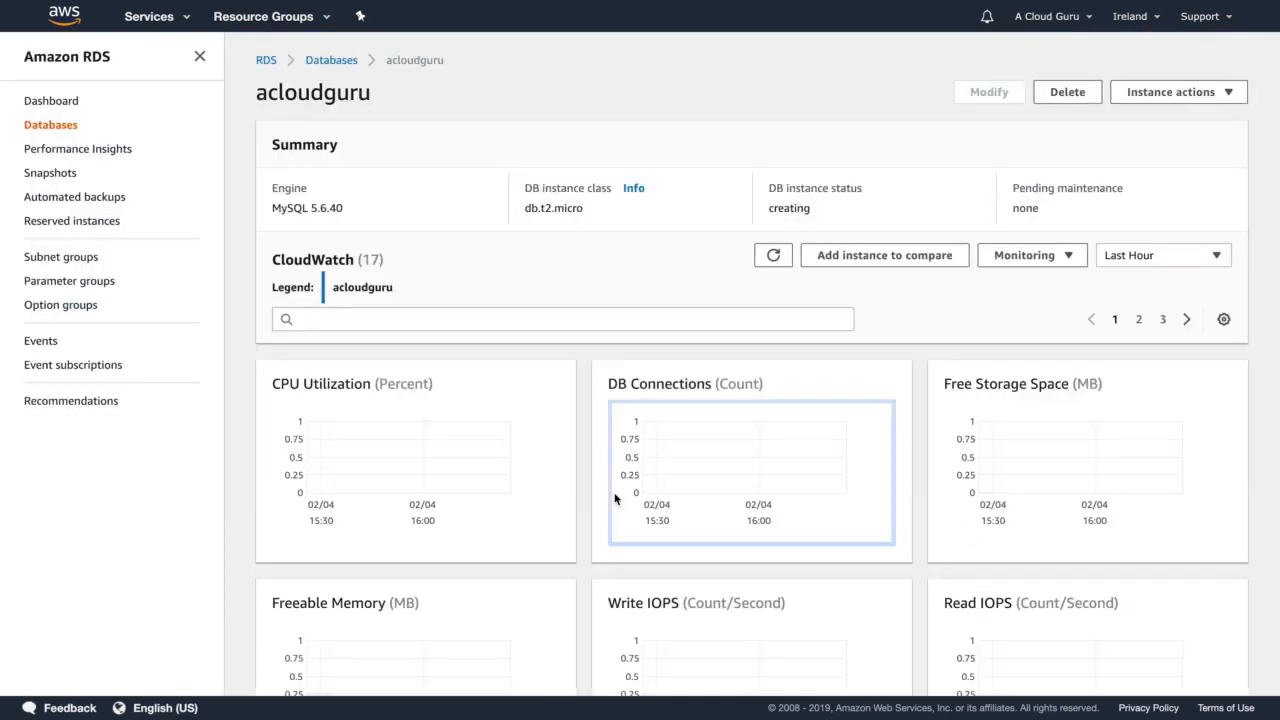
- Switch to the IAM service and show its list of roles
click(177, 20)
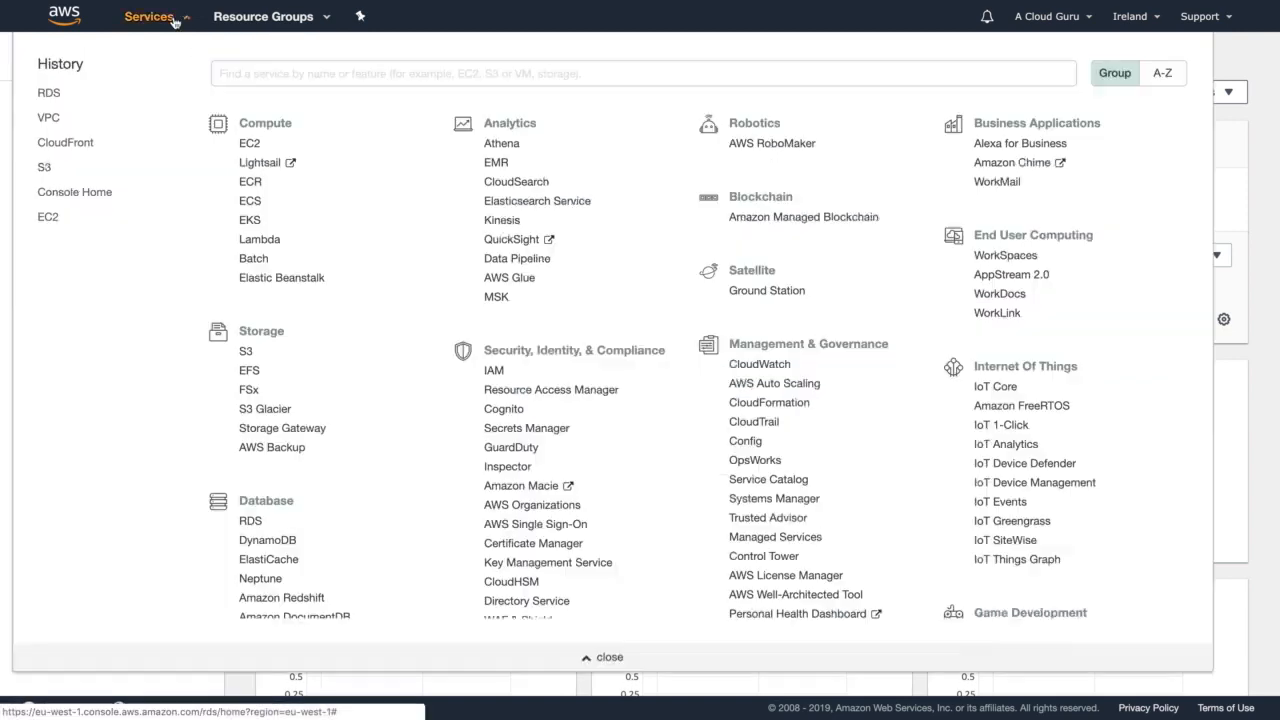
click(496, 370)
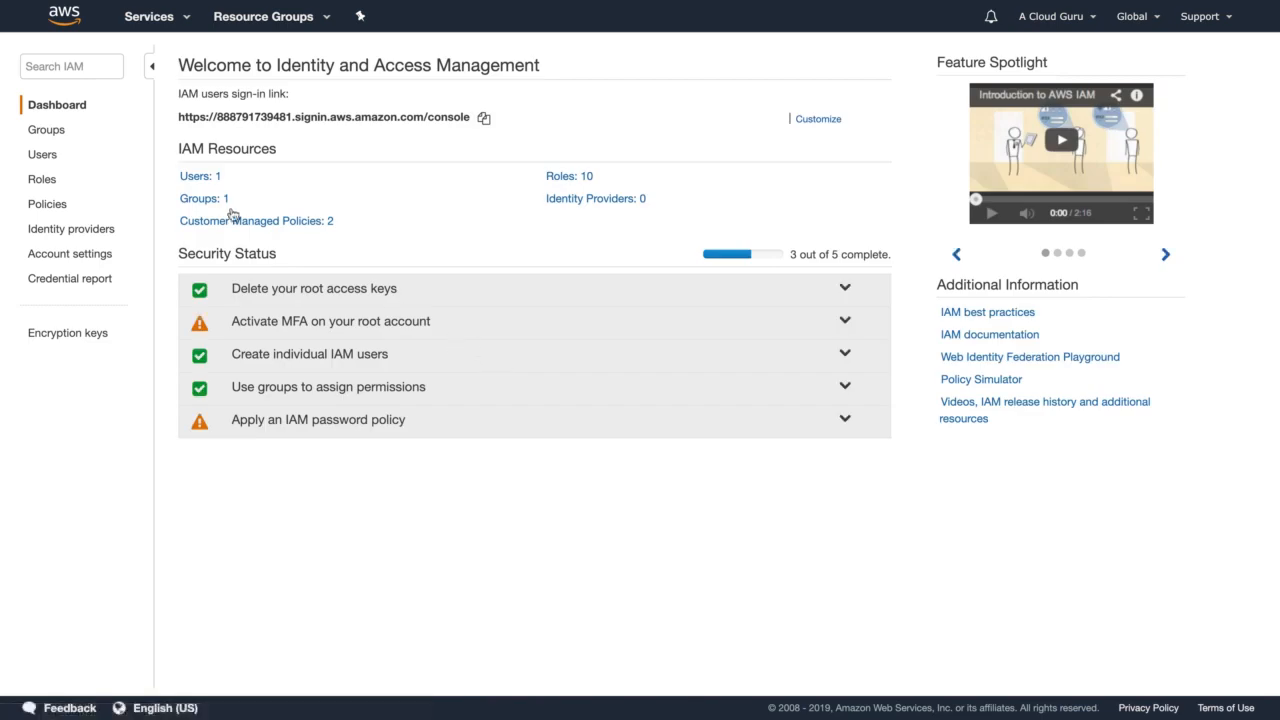
click(42, 178)
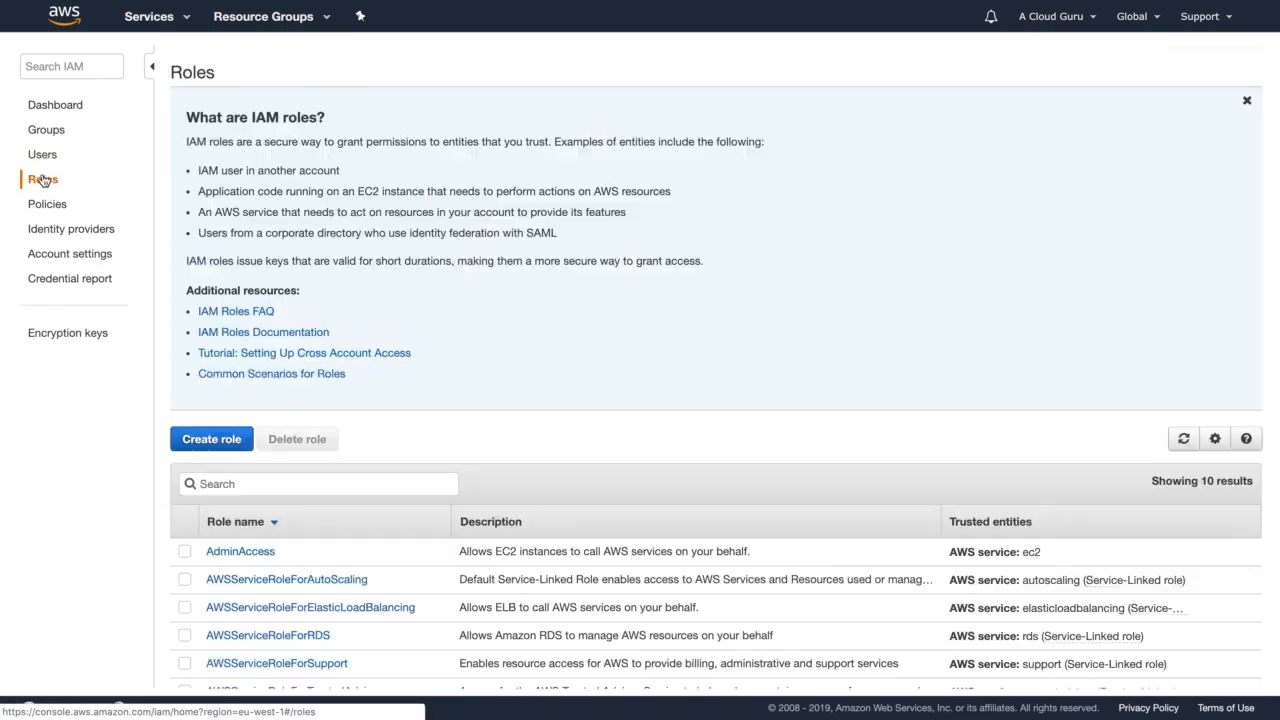
- Start creating a role with EC2 as the trusted AWS service and proceed to its permissions
scroll(388, 286, down, 1)
scroll(387, 281, down, 3)
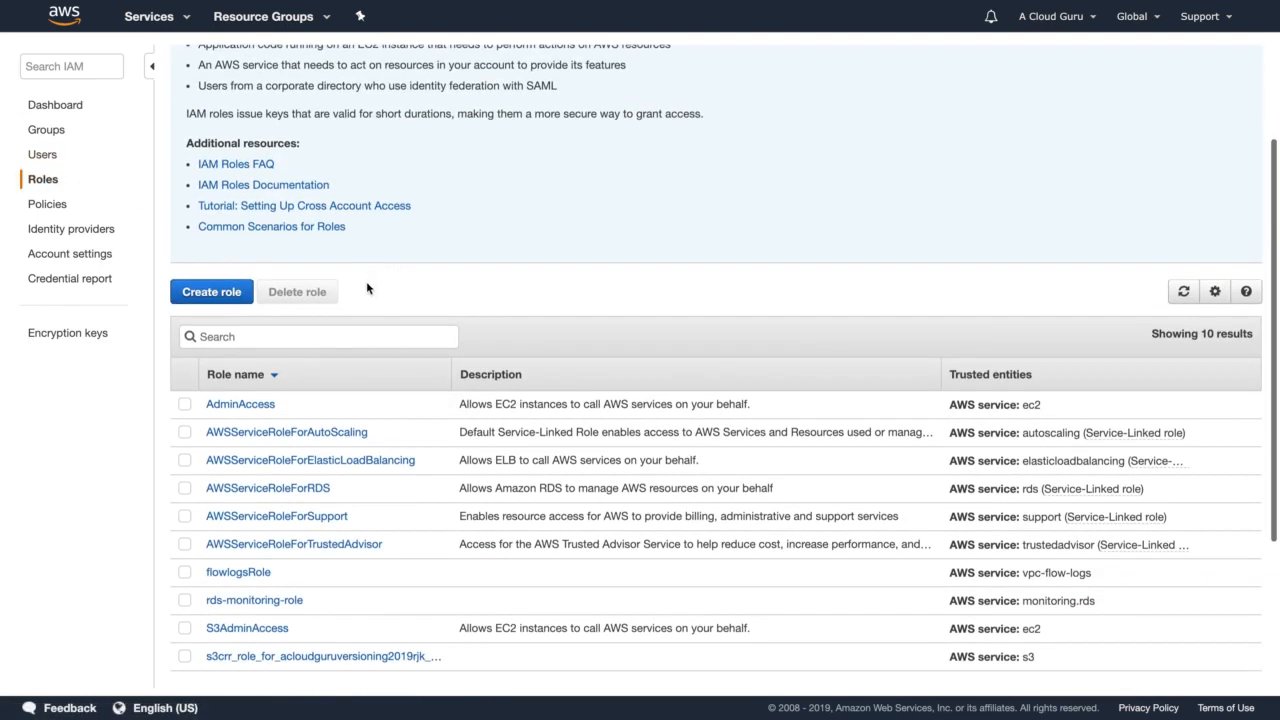
click(215, 291)
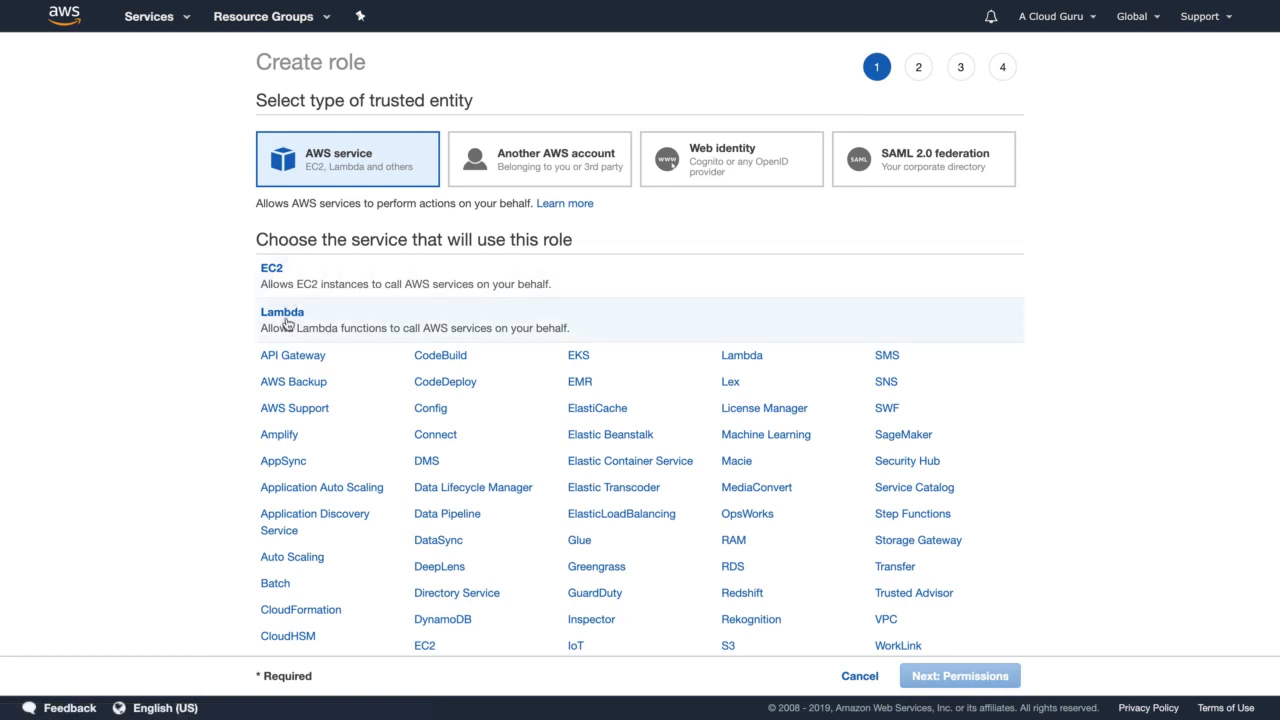
click(276, 272)
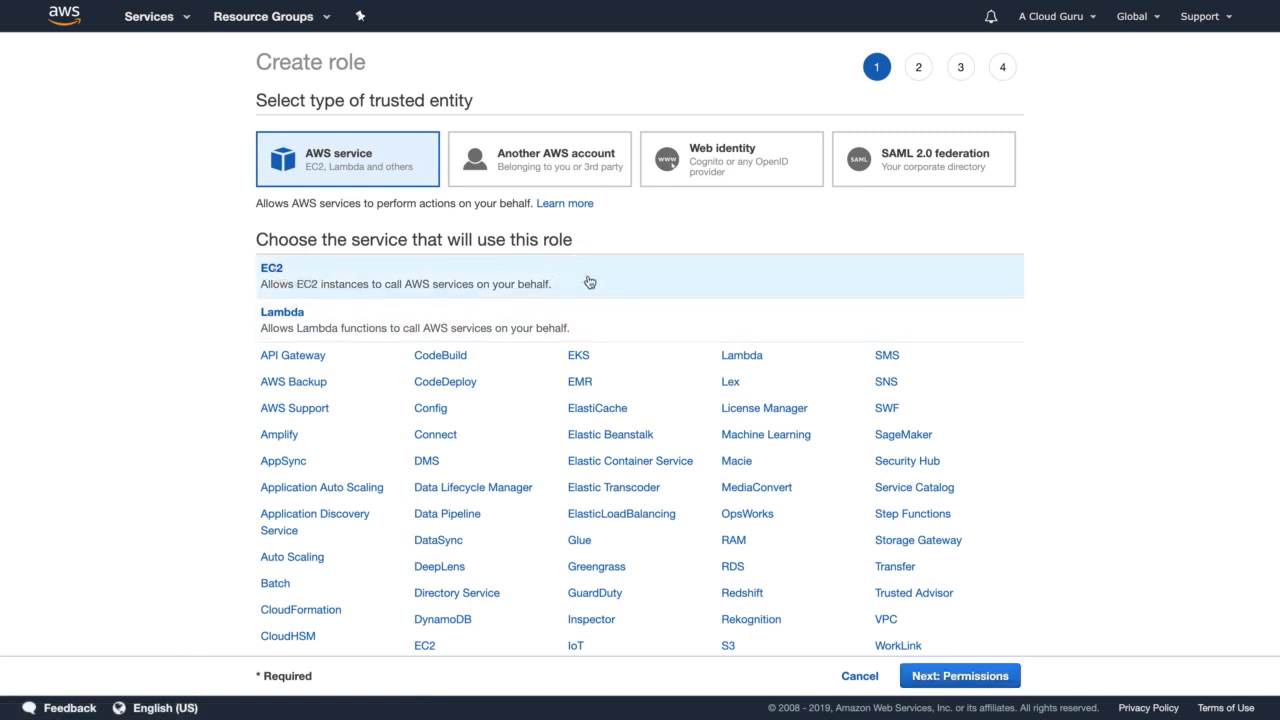
click(938, 677)
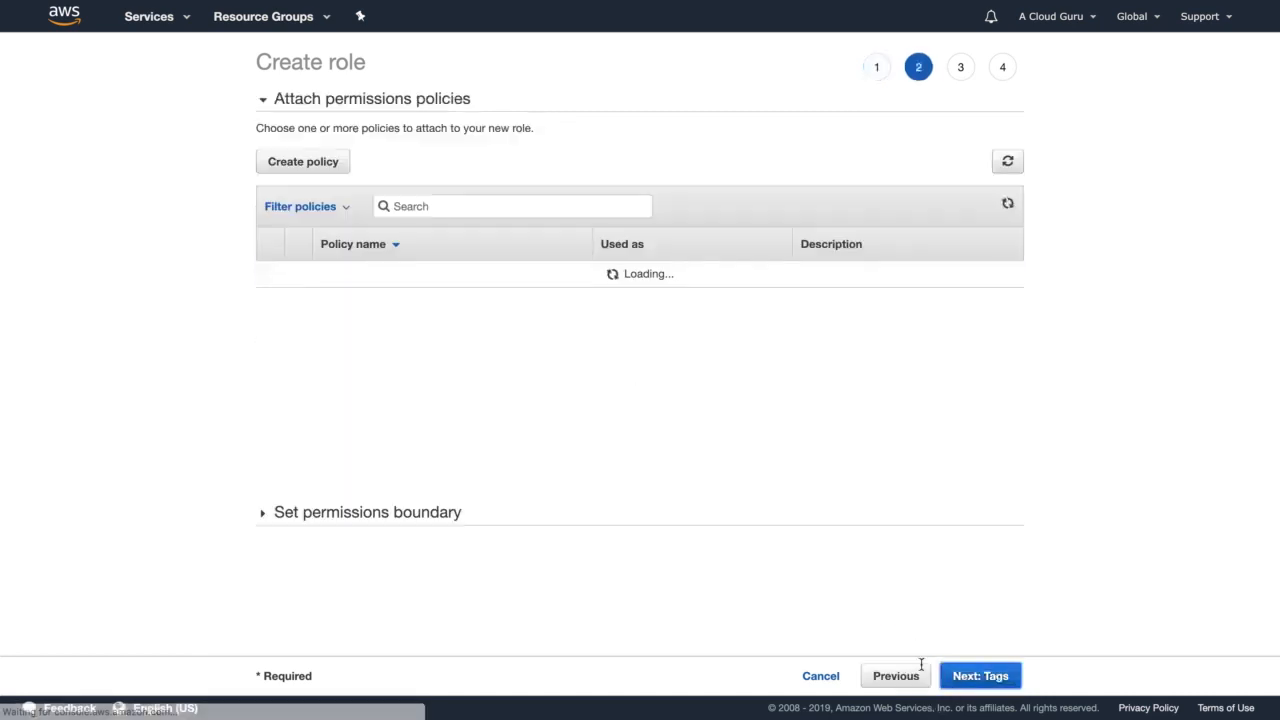
- Search the policies for s3, attach AmazonS3FullAccess to the role, and proceed to the review without adding tags
click(484, 207)
text(s3)
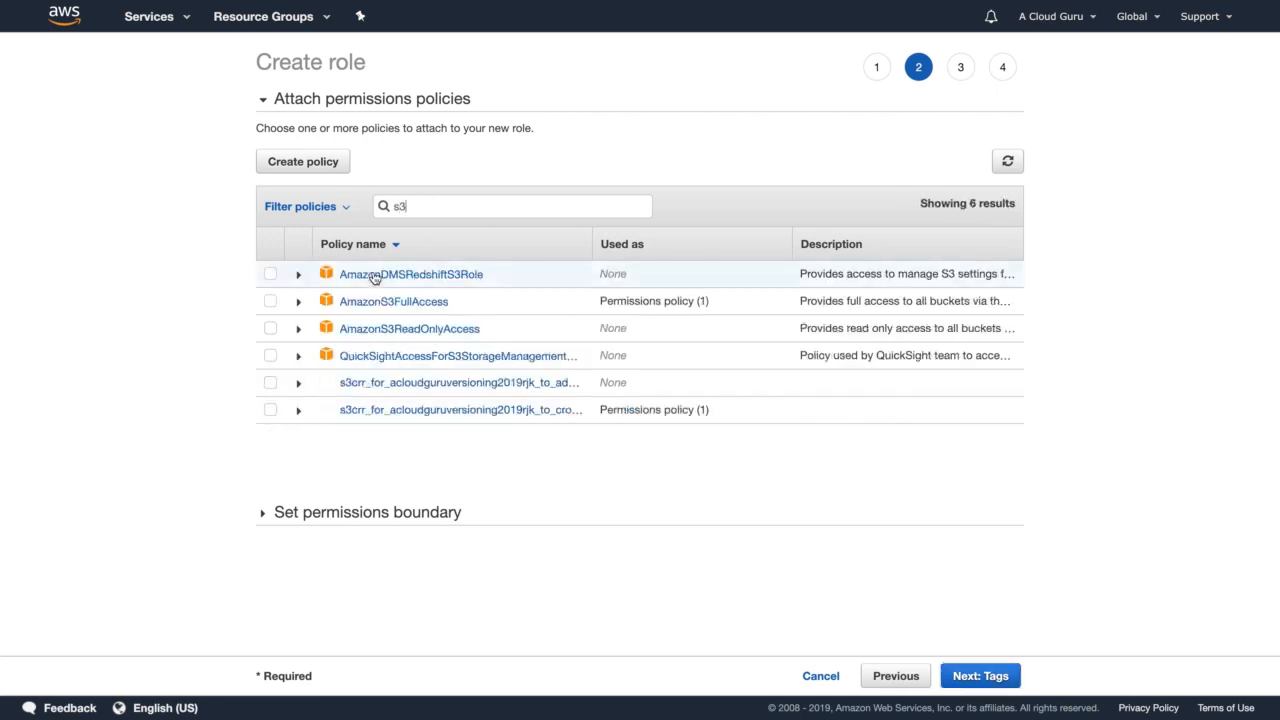
click(270, 300)
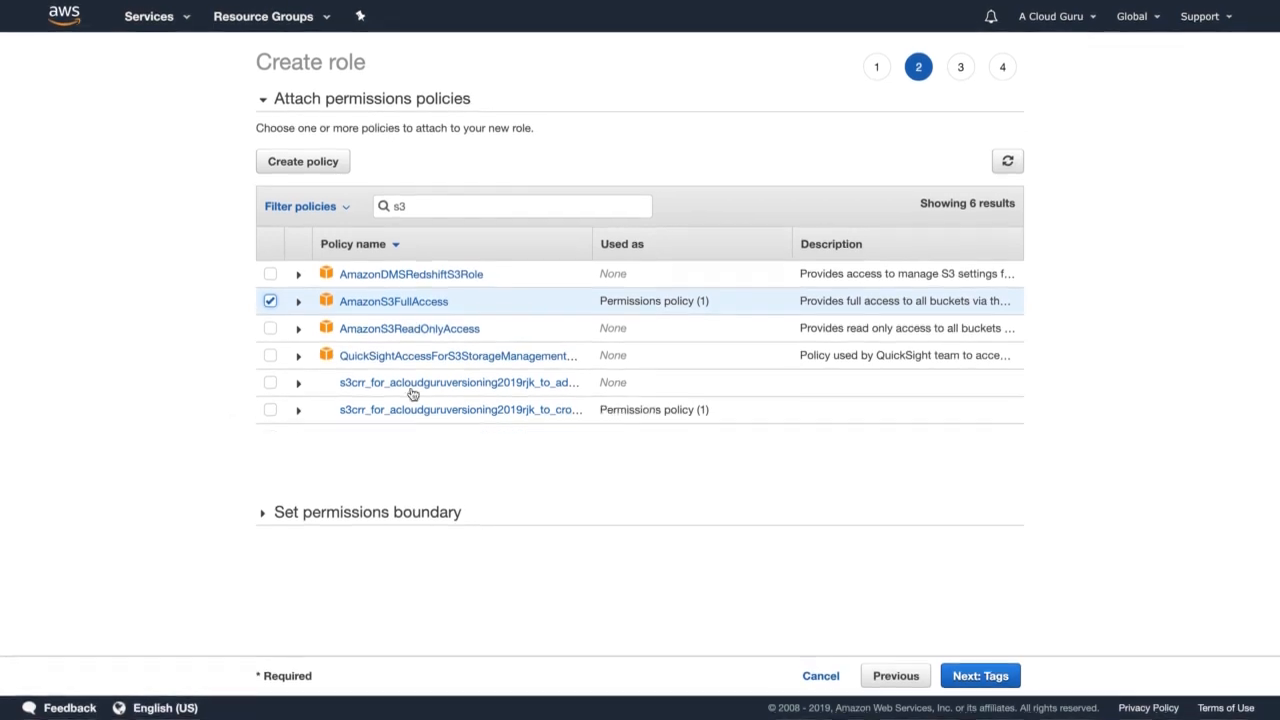
click(983, 676)
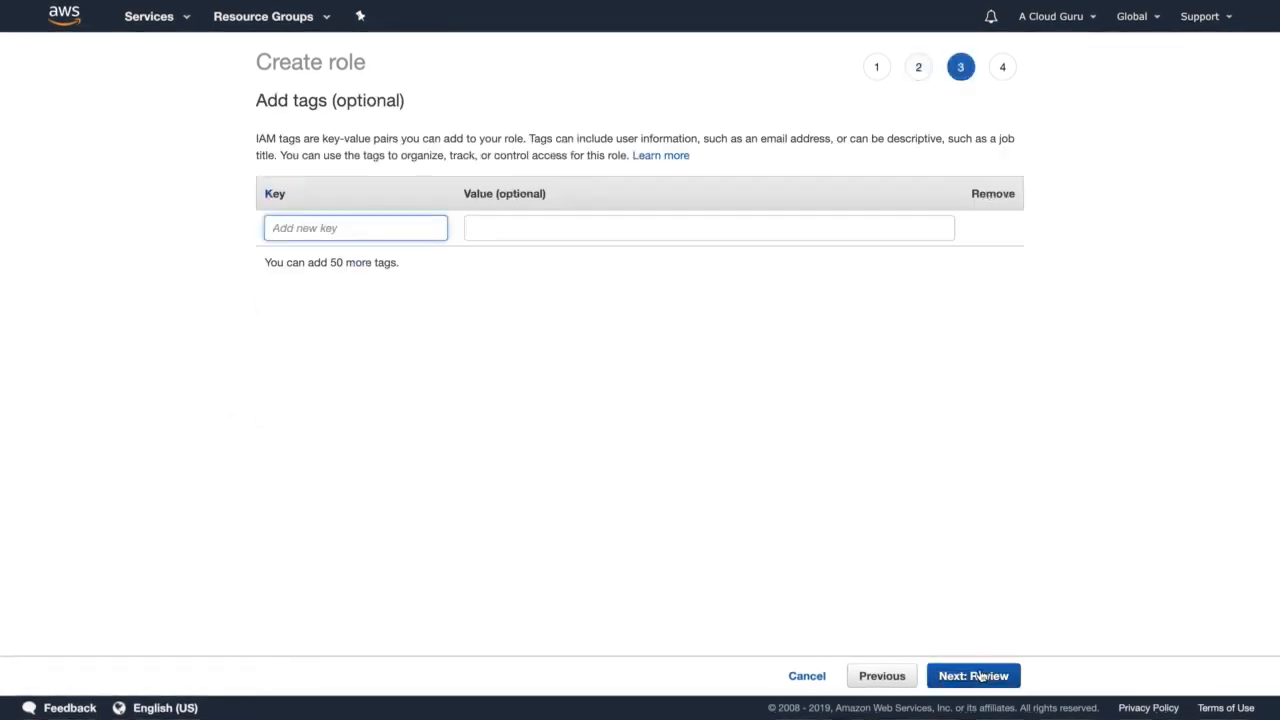
click(983, 676)
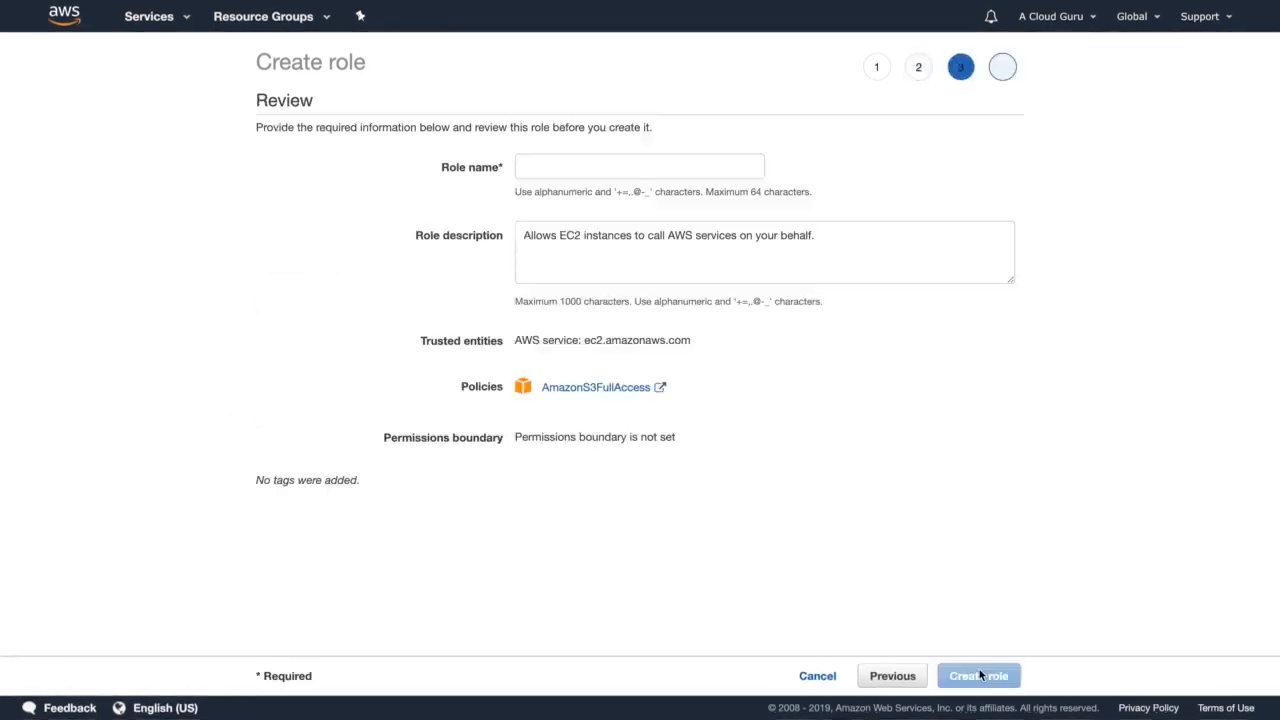
- Name the role S3ForWP and create it
click(609, 165)
text(S3)
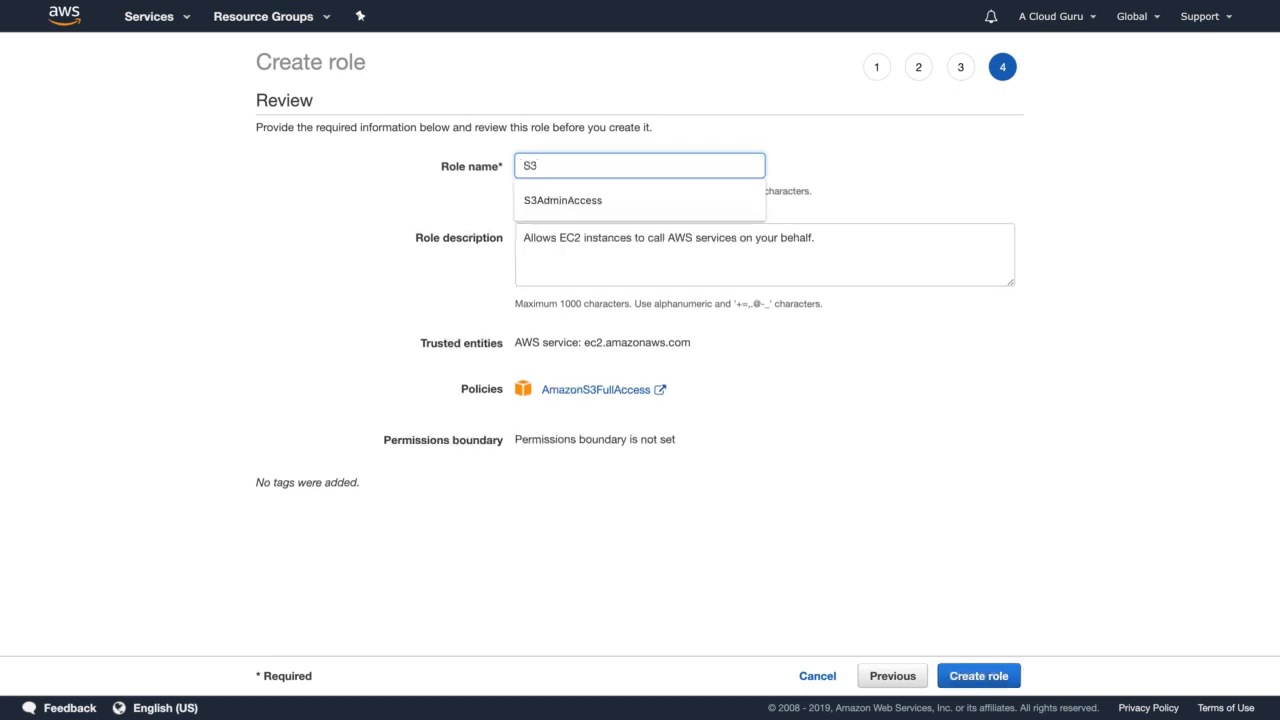
text(ForWP)
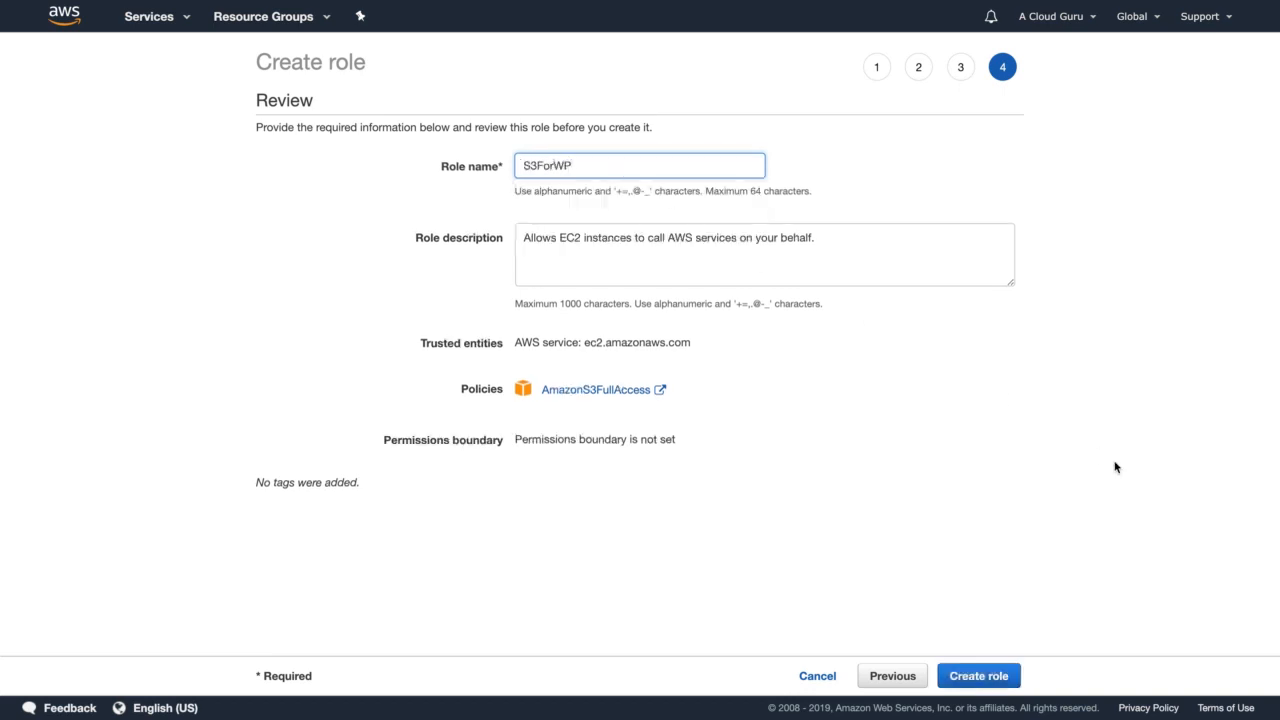
click(965, 677)
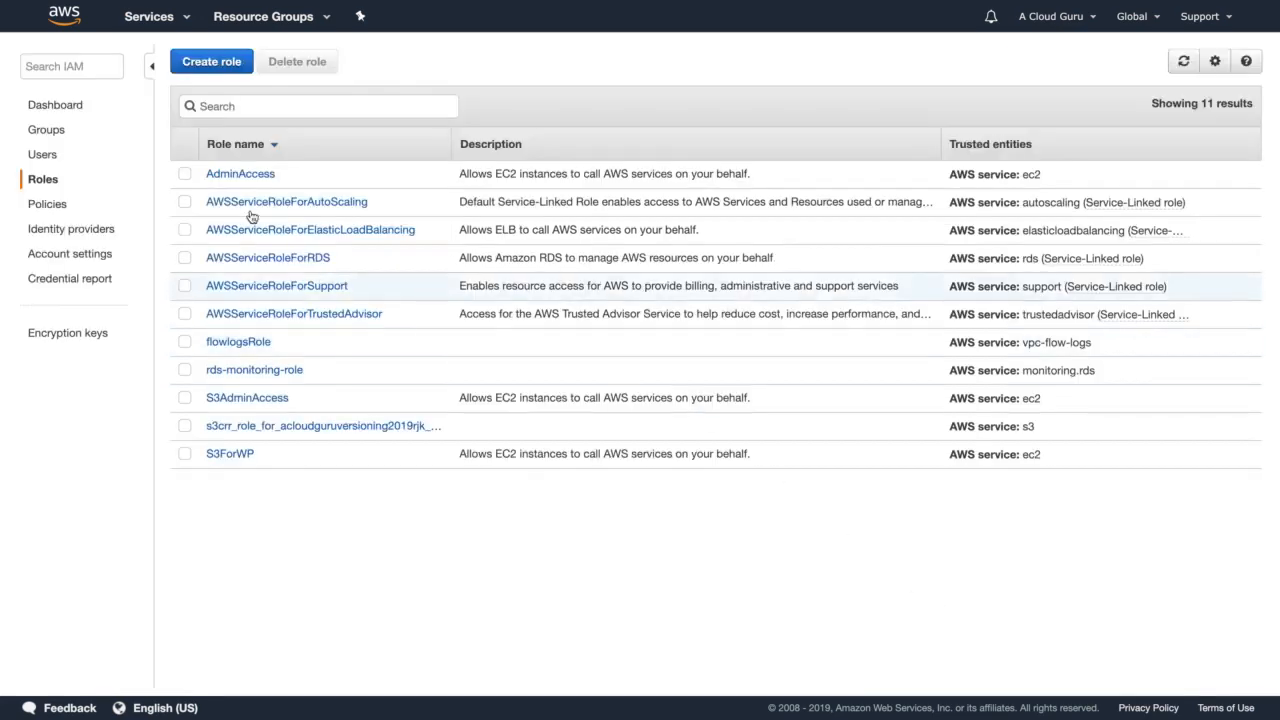
- Switch to EC2 and start launching an instance from the 64-bit x86 Amazon Linux 2 AMI with type t2.micro, proceeding to the instance details
click(170, 20)
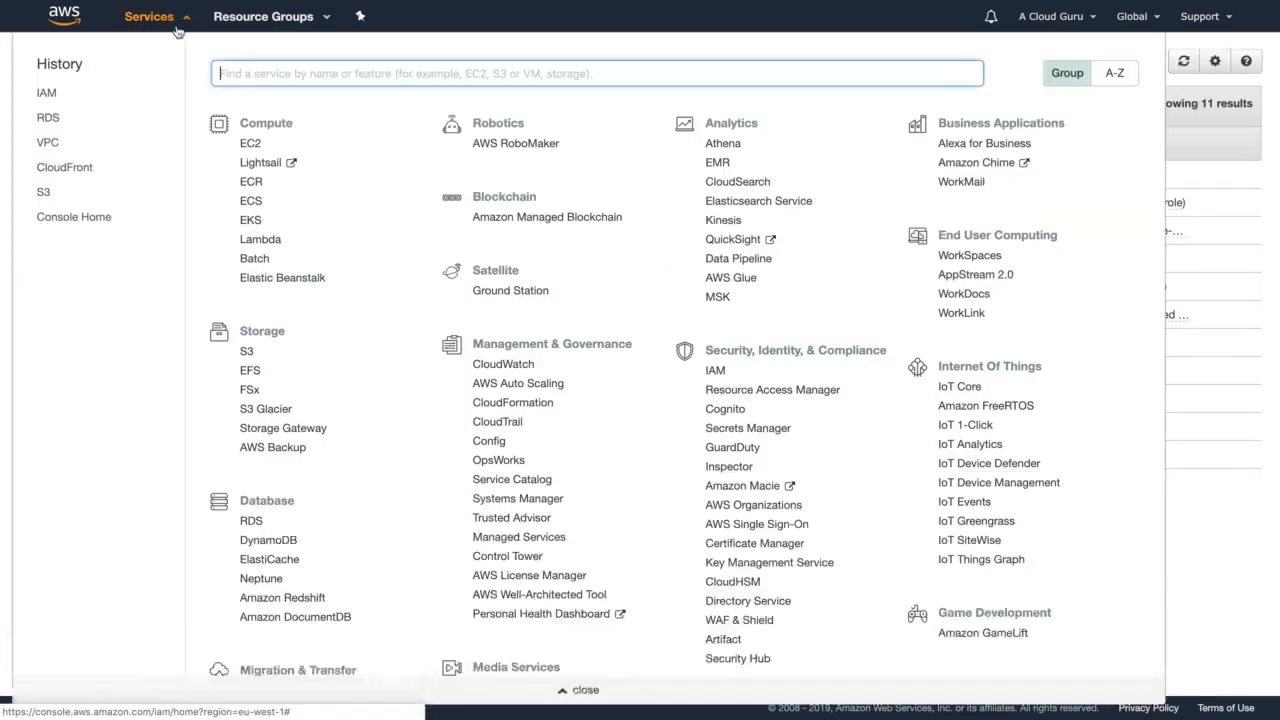
click(250, 143)
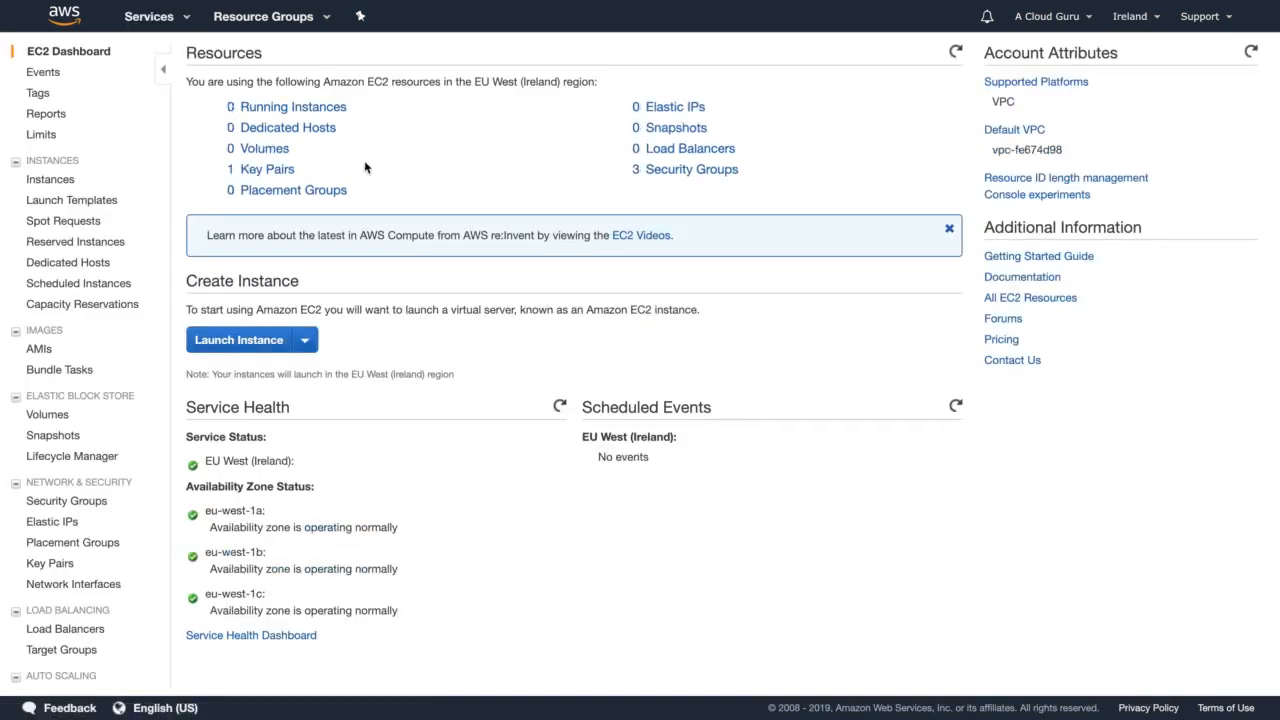
click(238, 340)
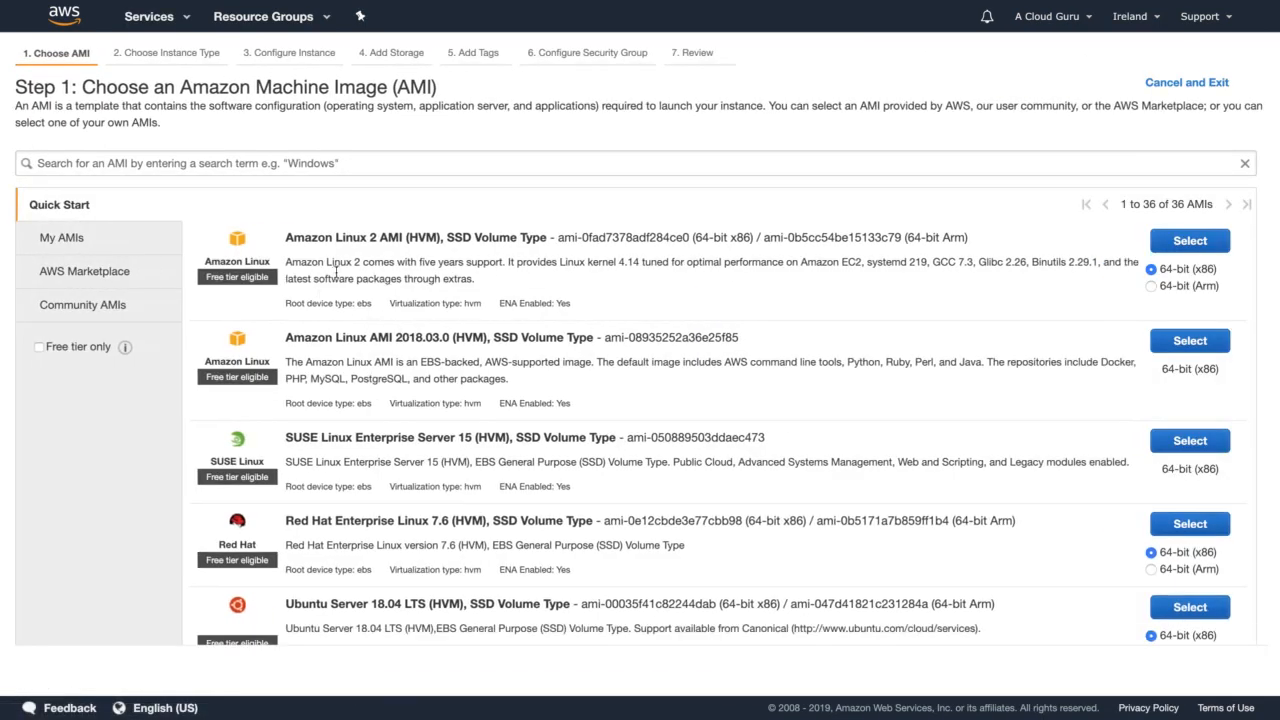
click(1190, 240)
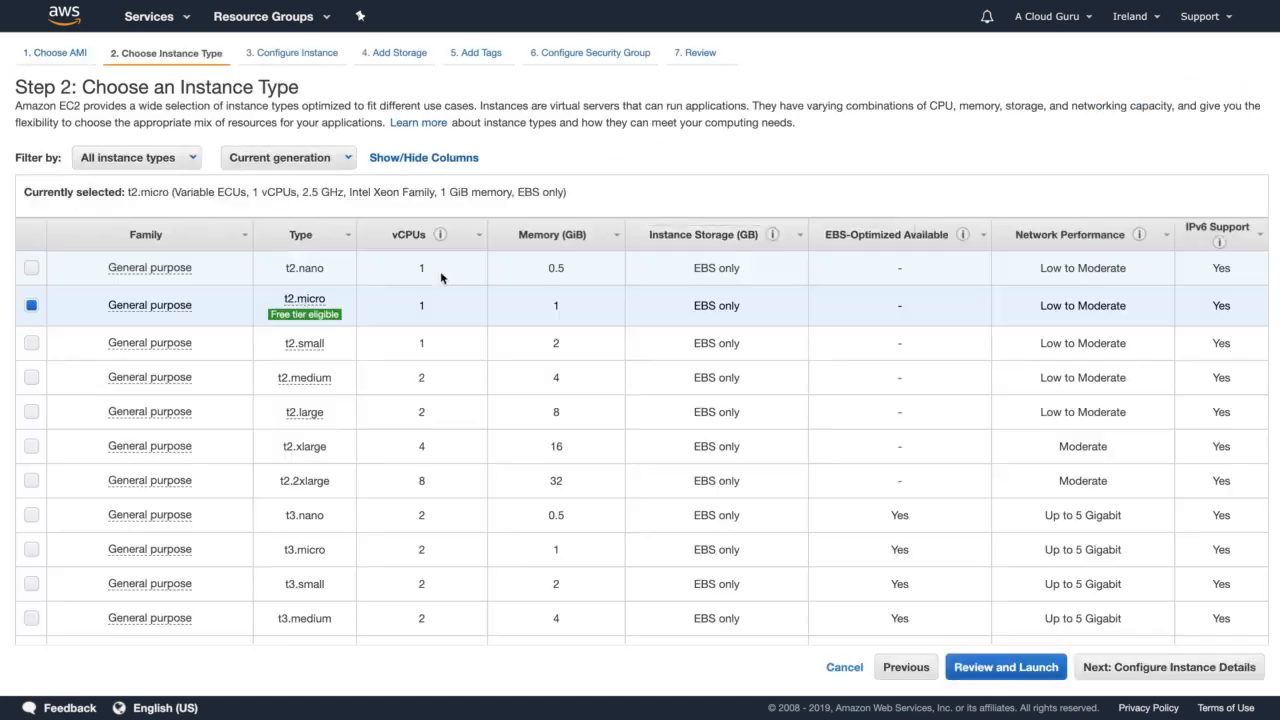
click(1185, 666)
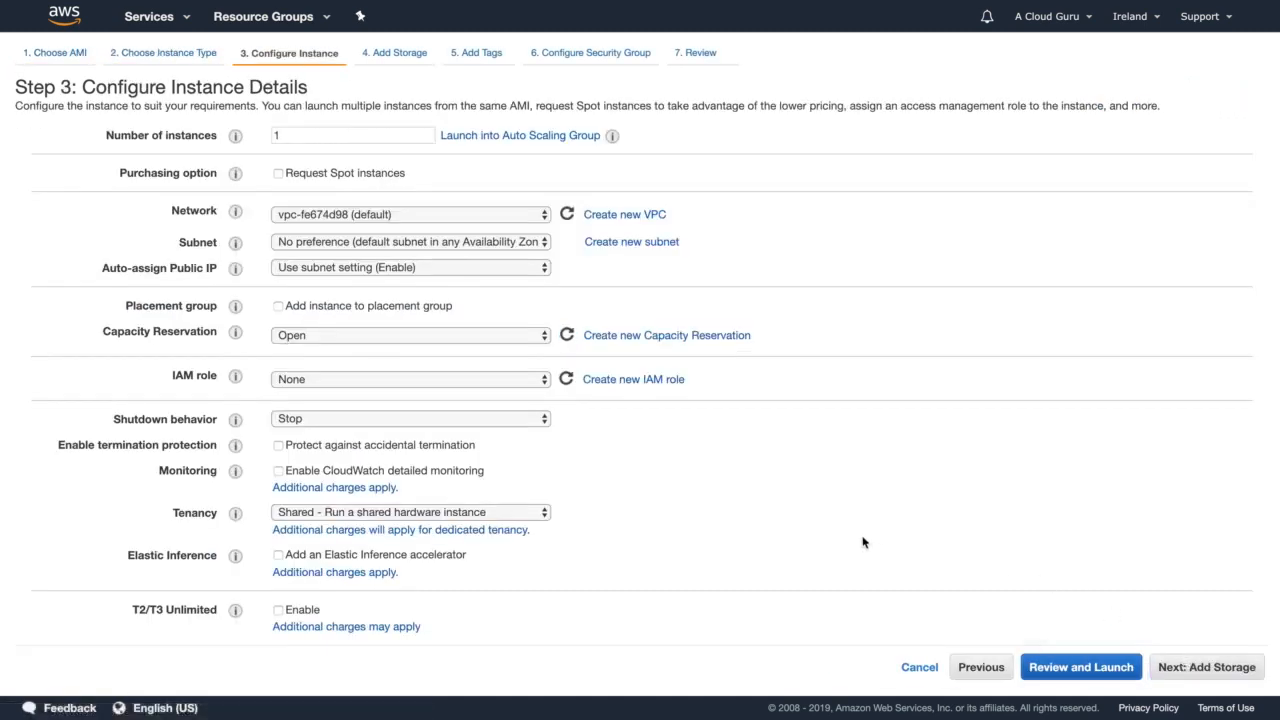
- Assign the S3ForWP IAM role to the instance and expand the advanced details
click(322, 378)
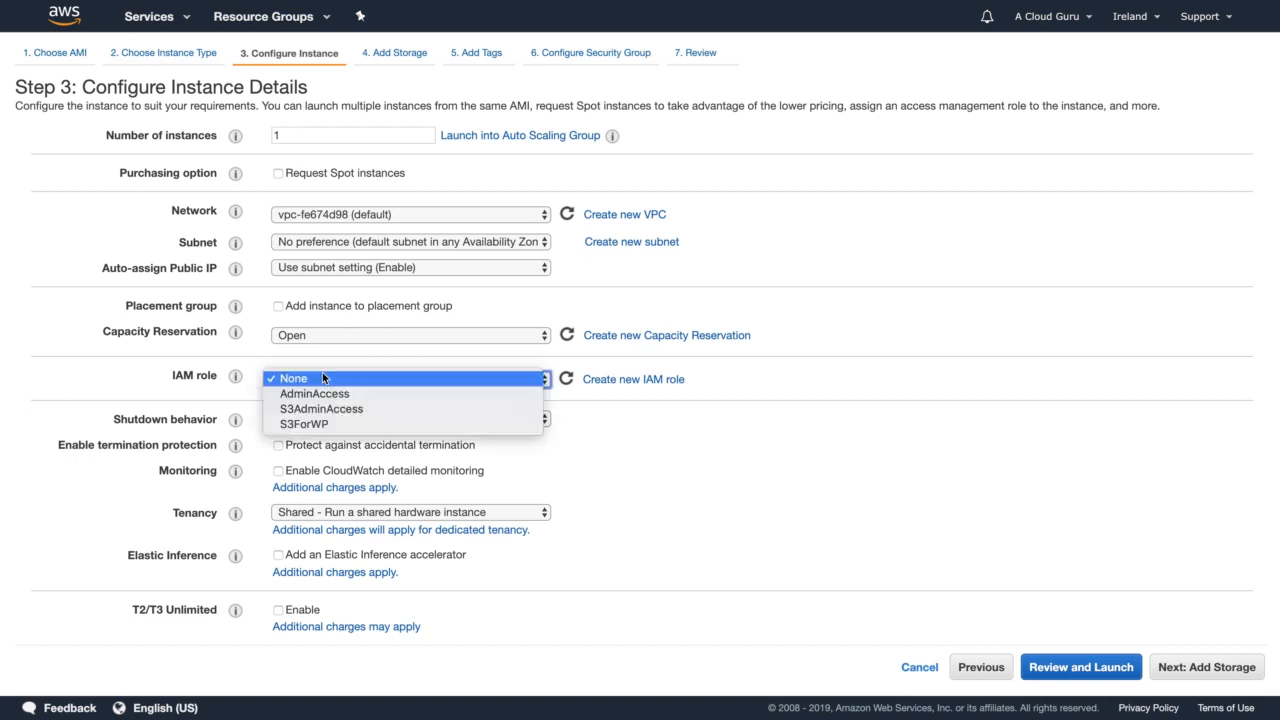
click(330, 425)
scroll(726, 491, down, 1)
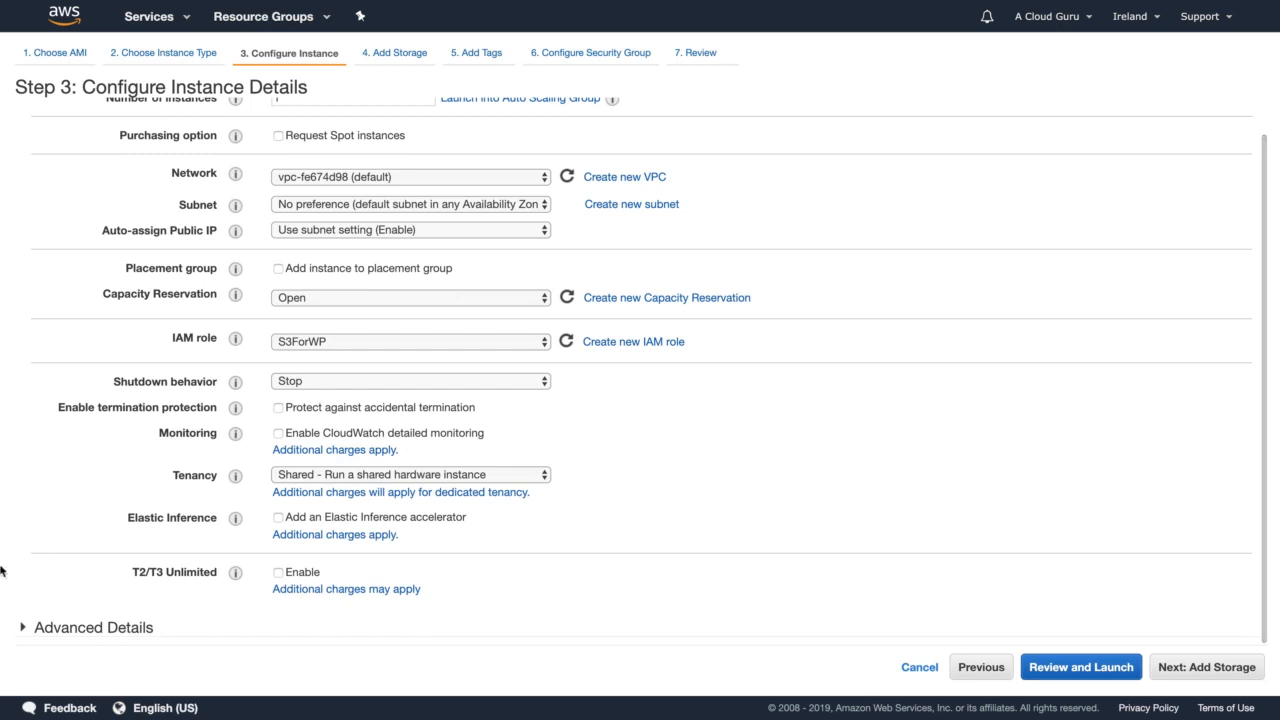
click(80, 634)
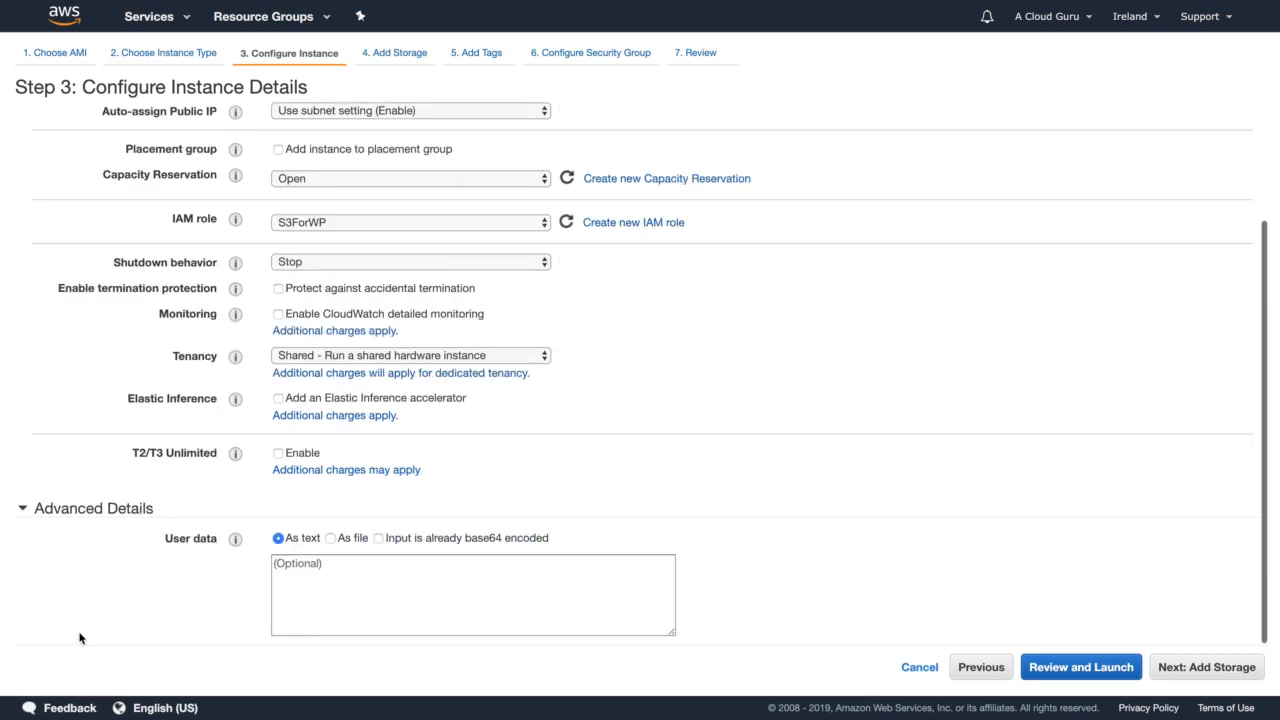
- Switch to WPScript.sh in the text editor and insert the line "yum update -y" directly below the #!/bin/bash line
key(super+Tab)
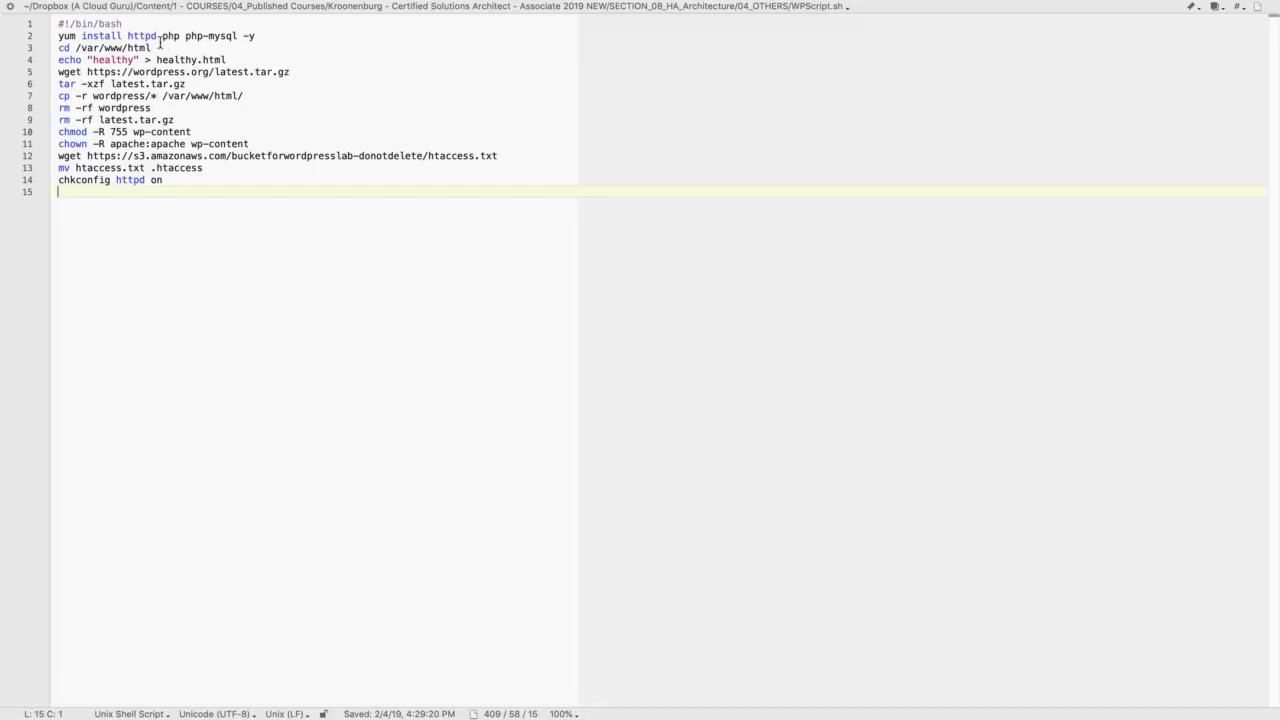
click(101, 22)
key(Down)
click(140, 36)
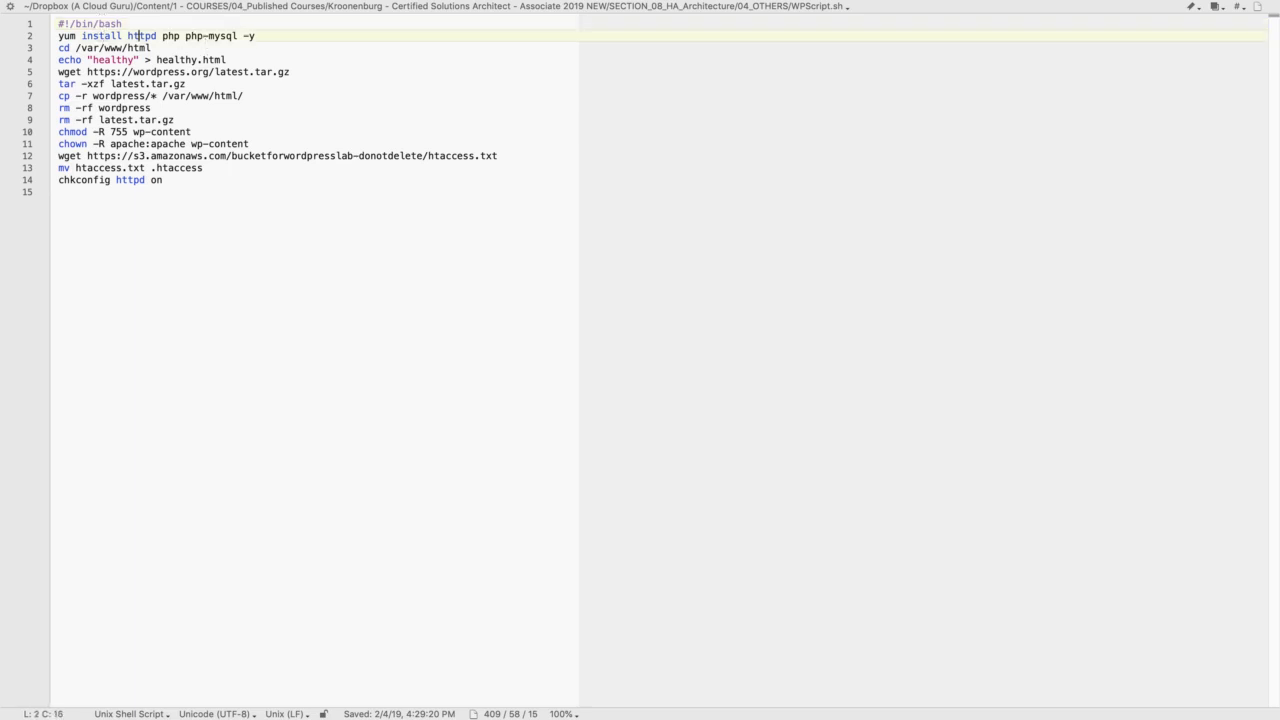
key(Up)
text(\)
key(BackSpace)
key(Return)
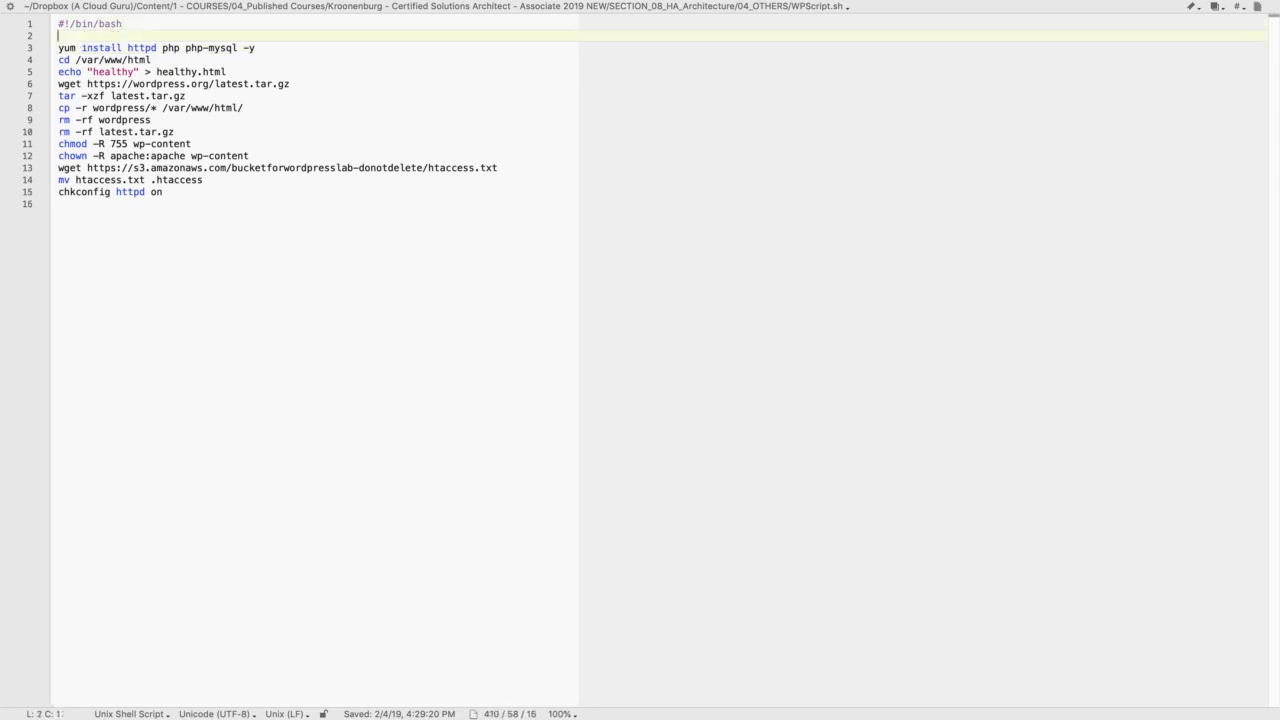
text(yum update -y)
- Examine the script line by line, from the httpd and PHP installation through the WordPress download, permissions and htaccess commands to chkconfig
click(128, 47)
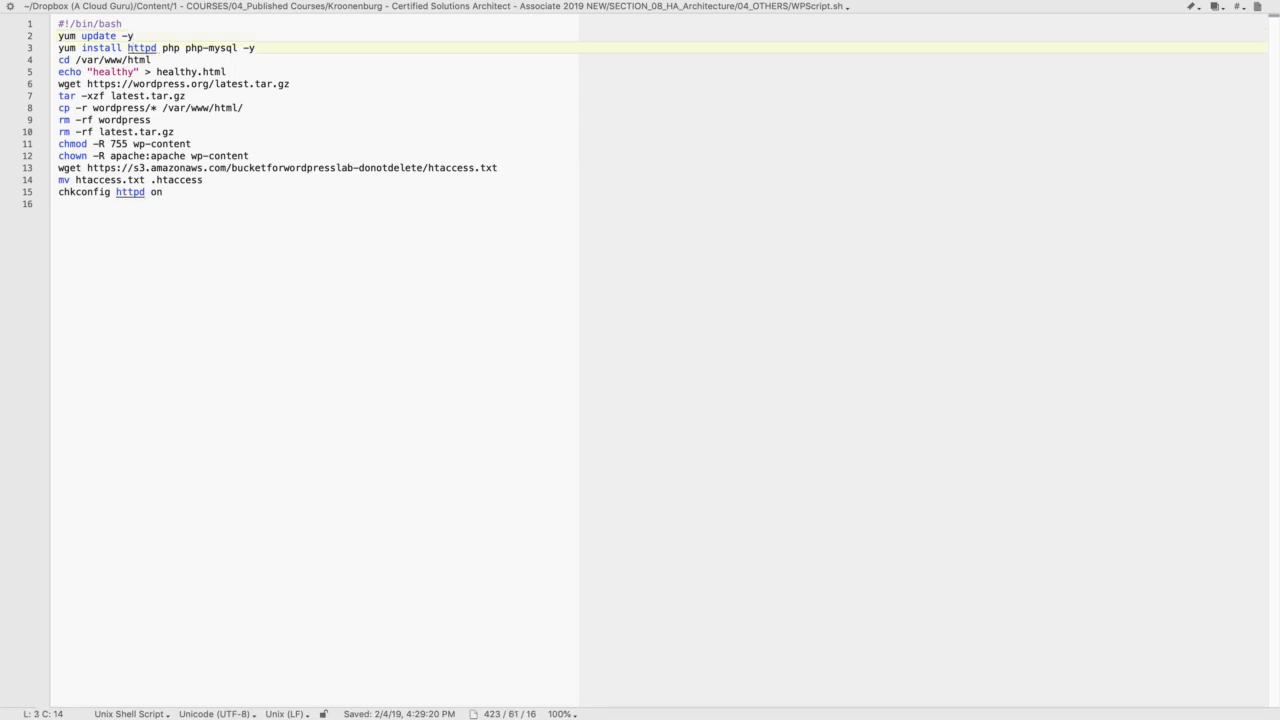
click(128, 59)
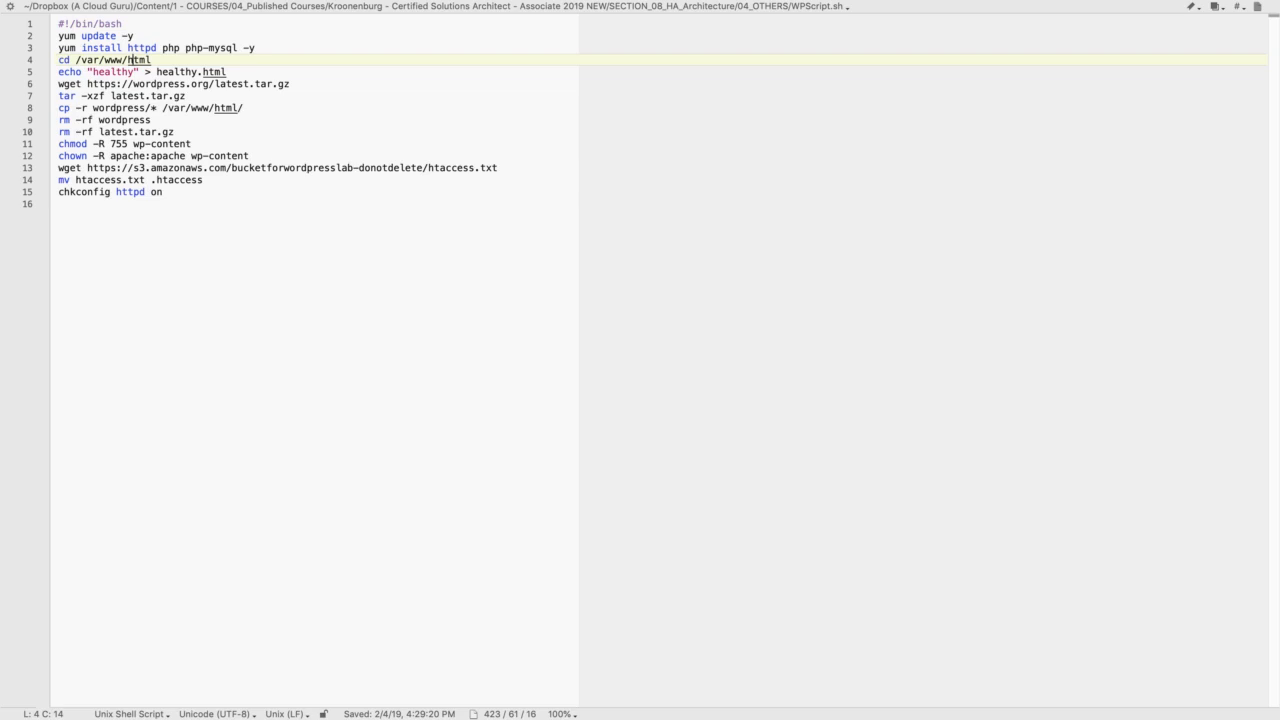
click(133, 71)
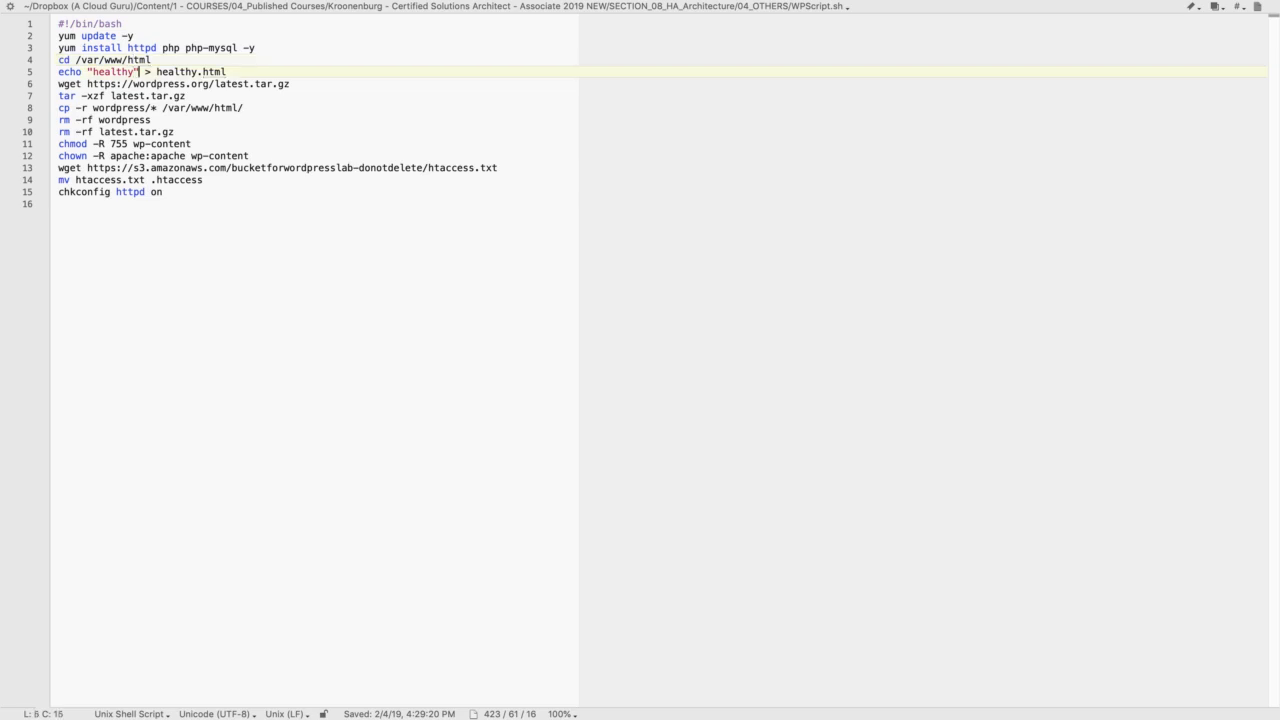
click(157, 71)
click(178, 71)
click(188, 83)
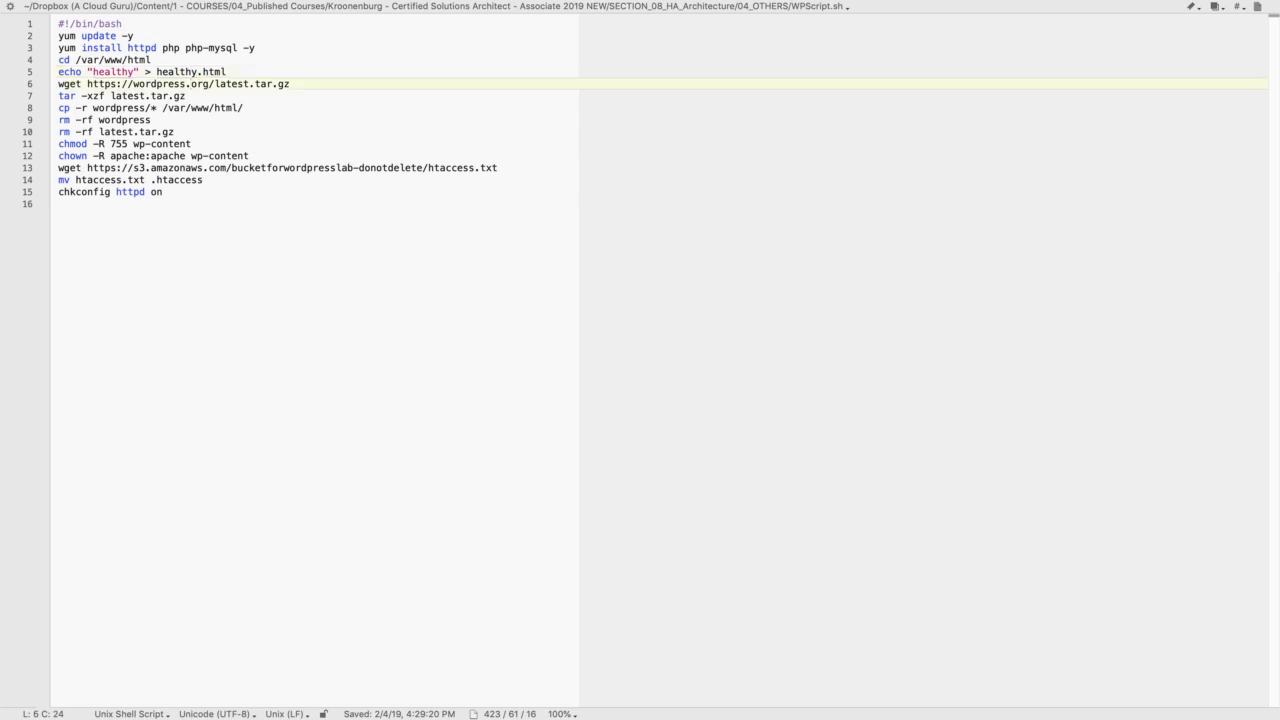
key(Down)
key(Down)
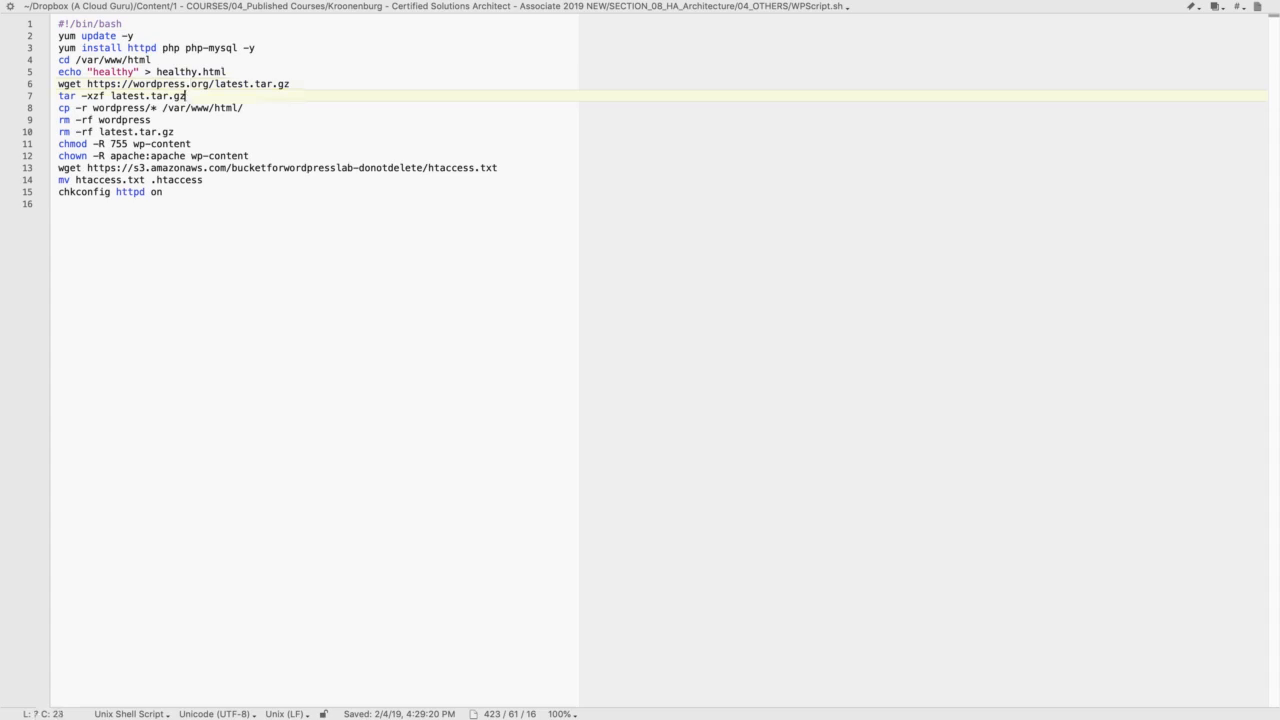
click(187, 95)
click(188, 107)
key(Down)
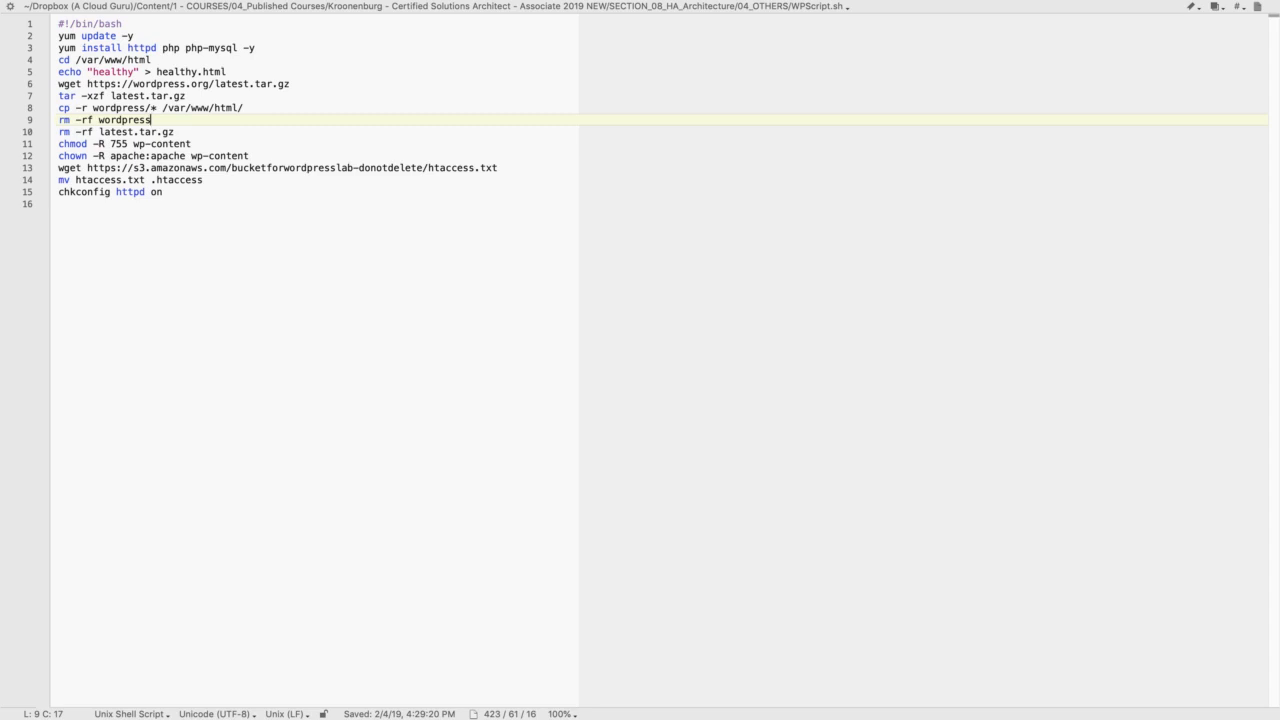
key(Down)
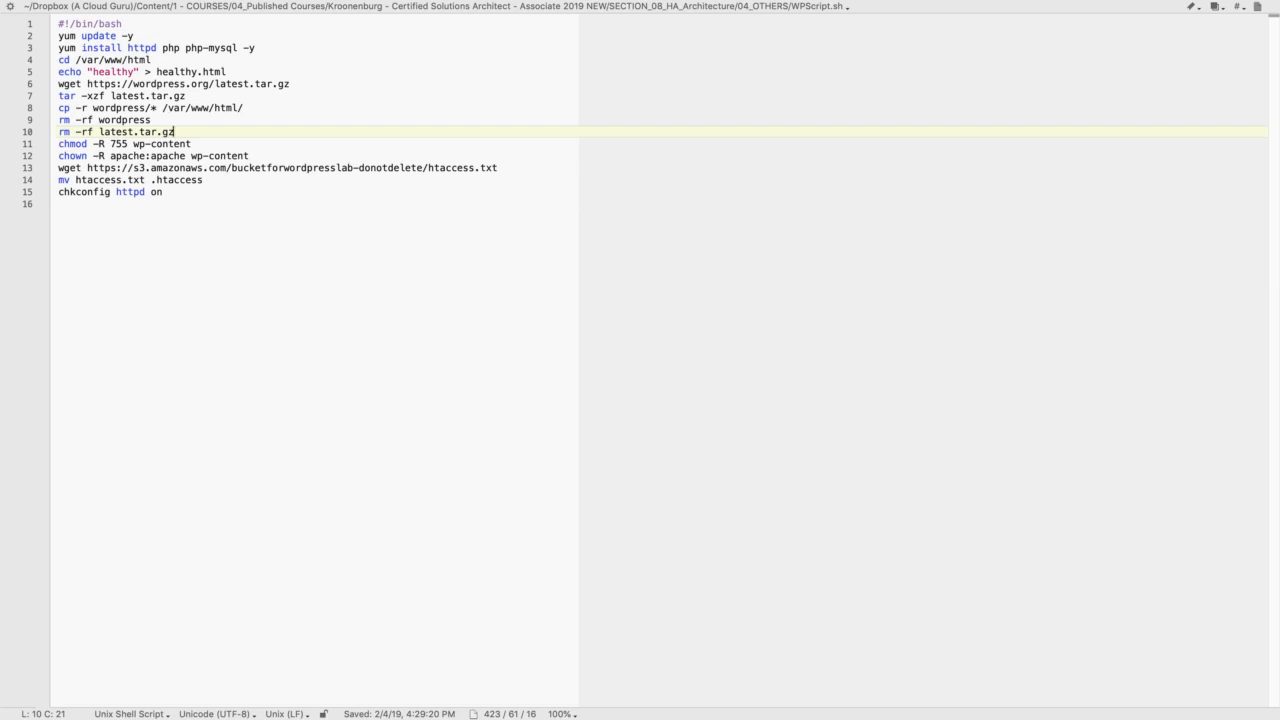
key(Down)
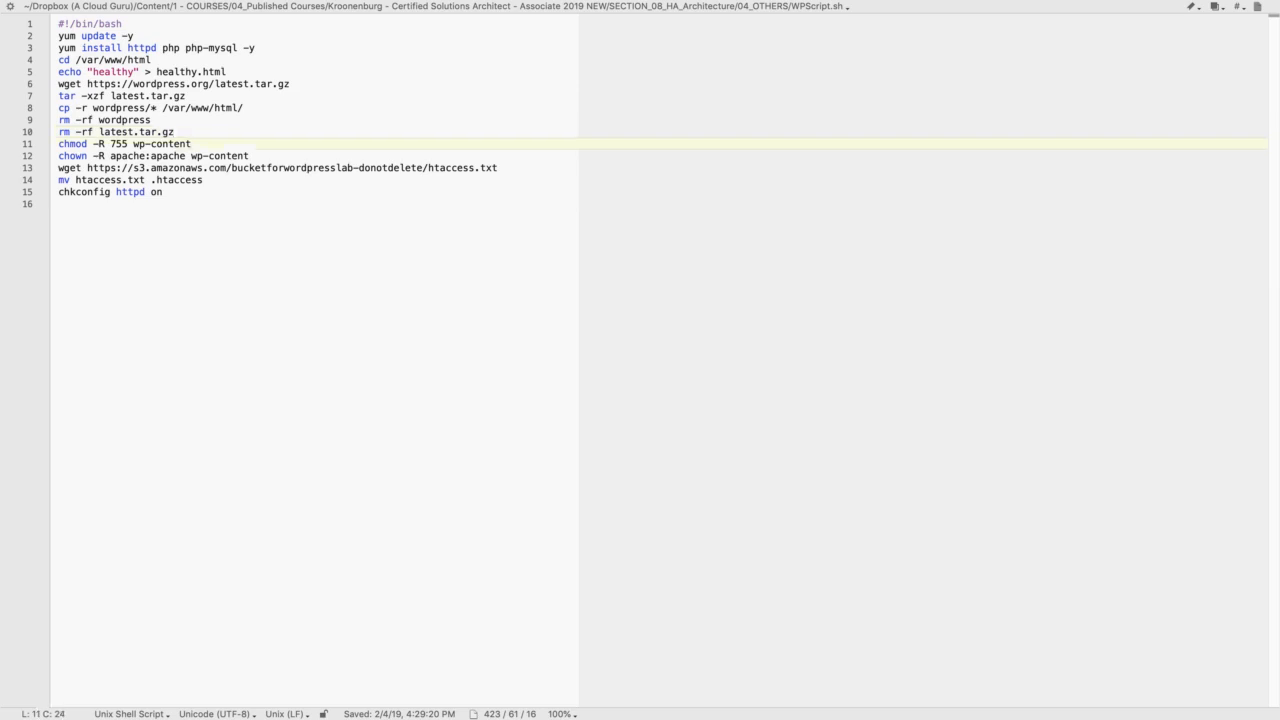
key(Down)
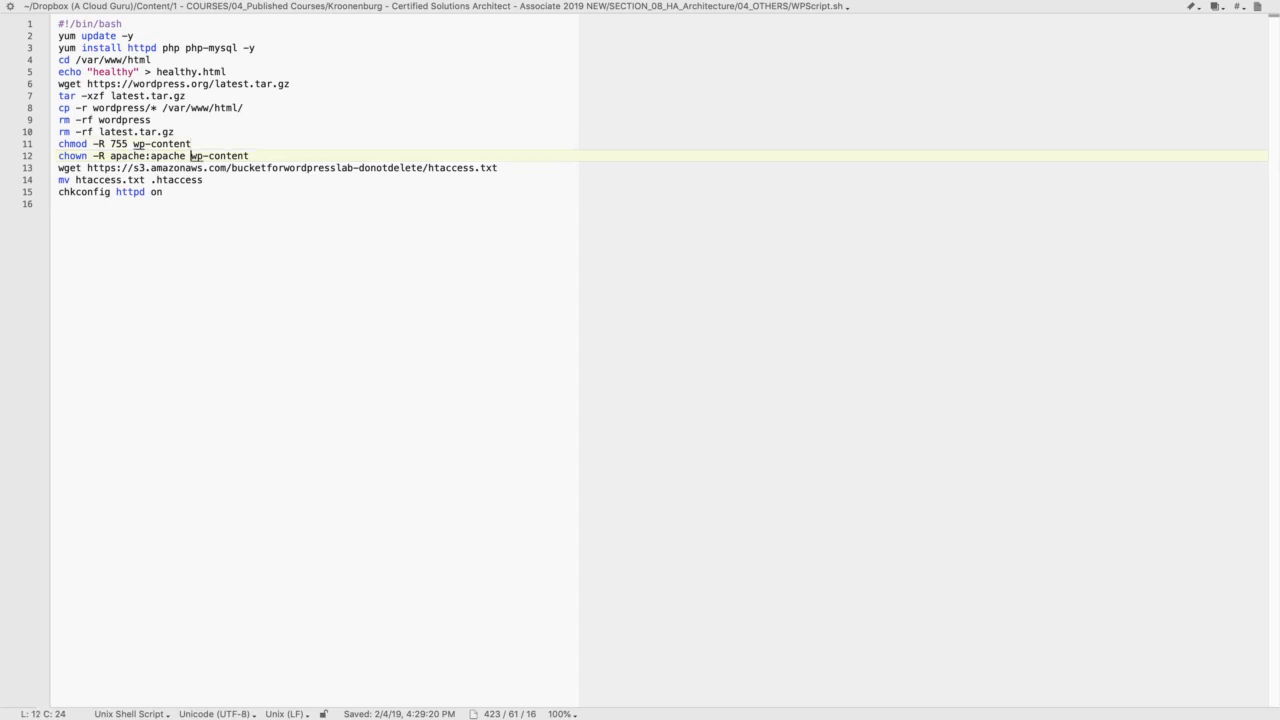
key(Down)
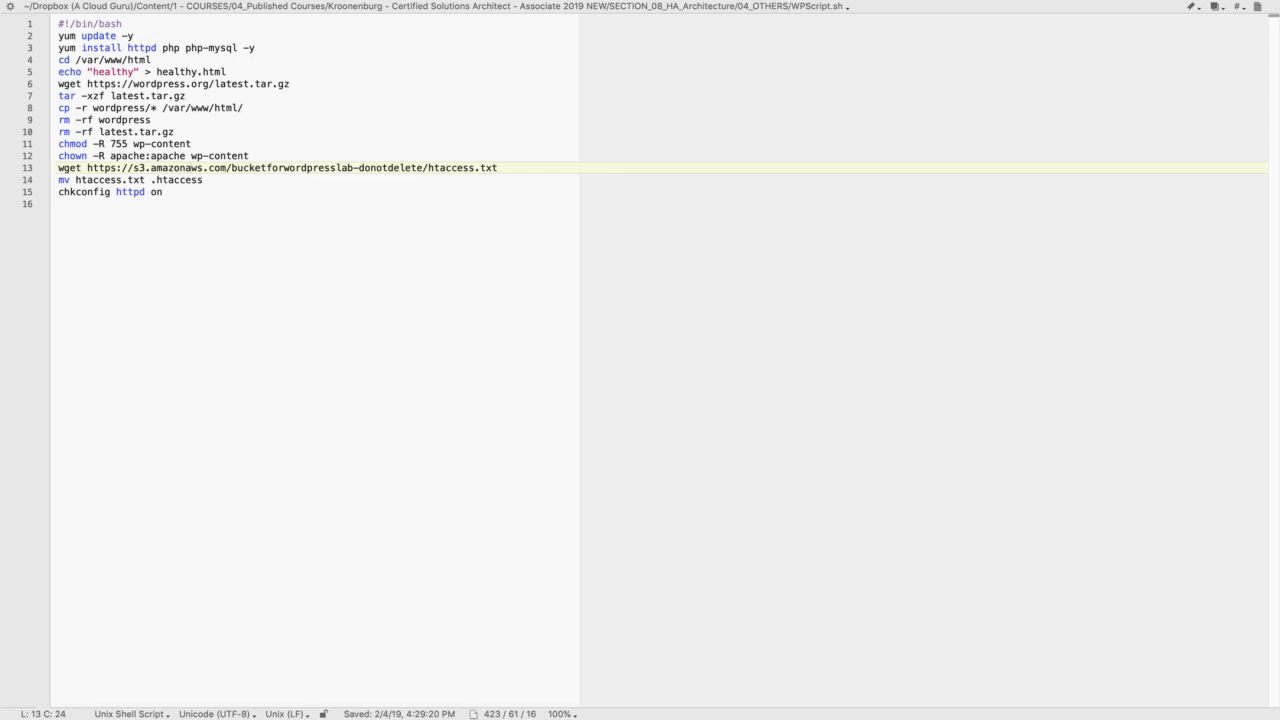
key(Down)
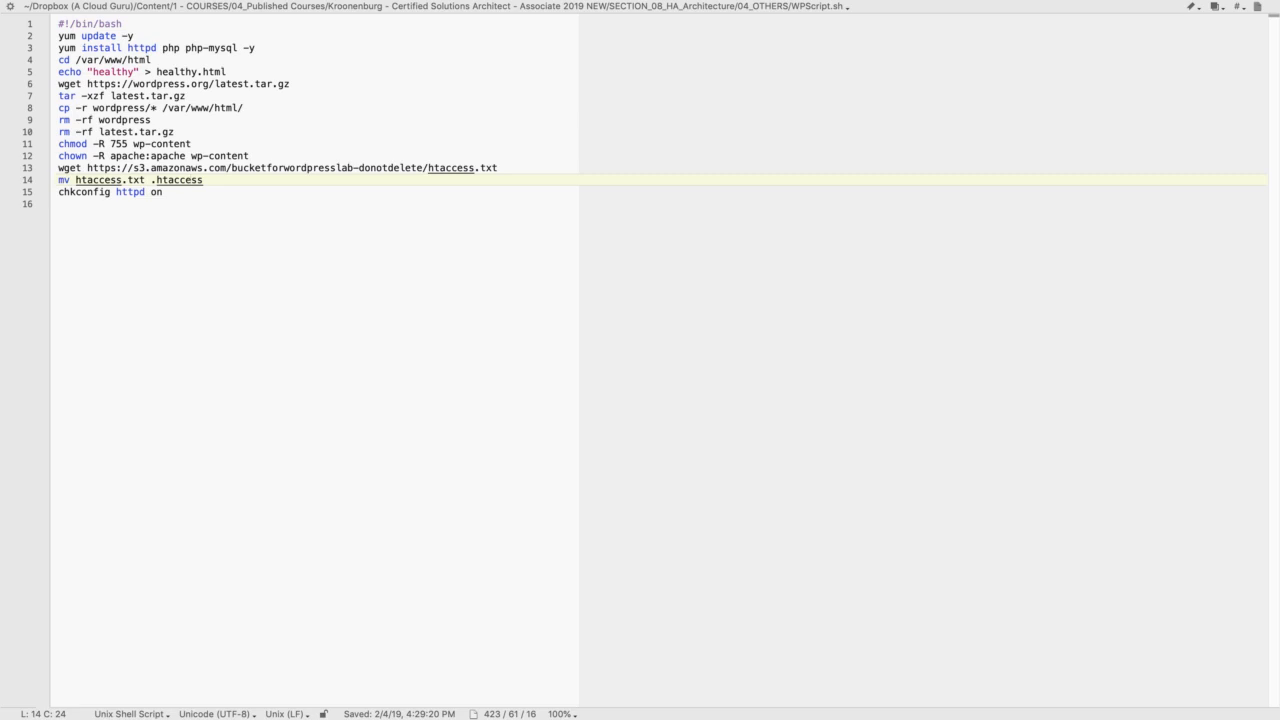
click(163, 191)
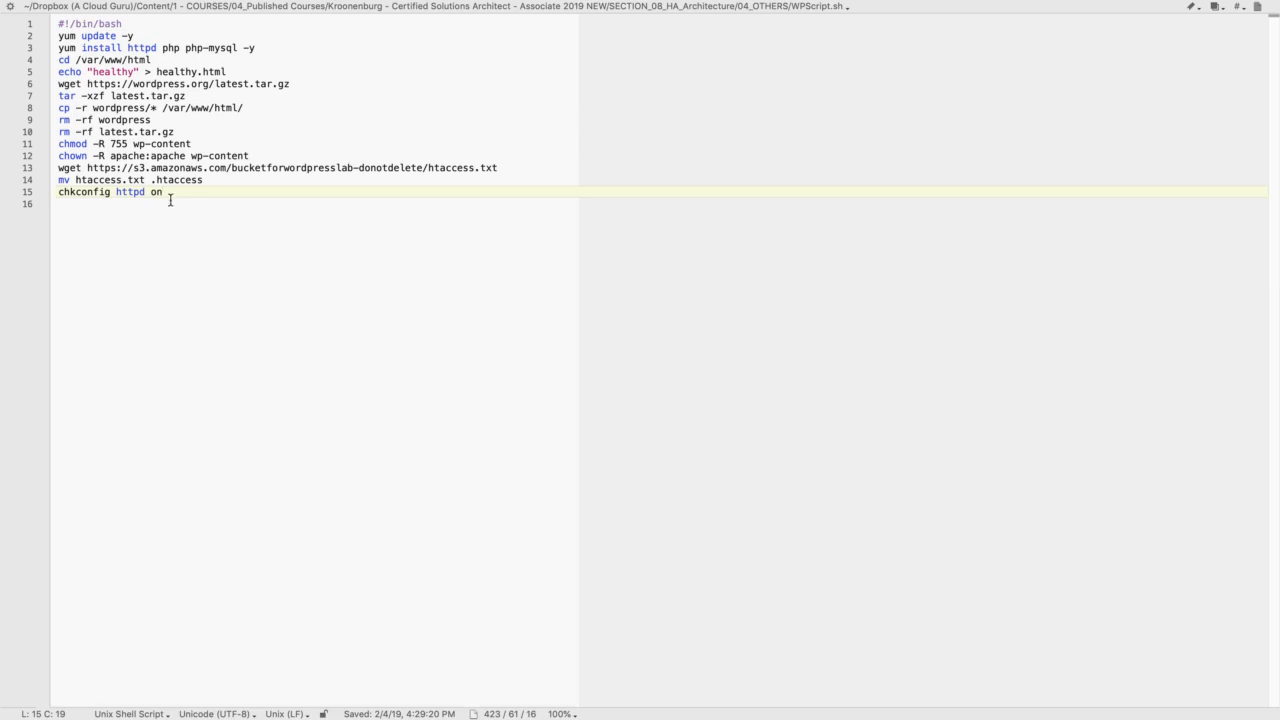
- Copy the whole script into the instance's user data in the AWS console and proceed to the storage settings
key(super+a)
key(super+c)
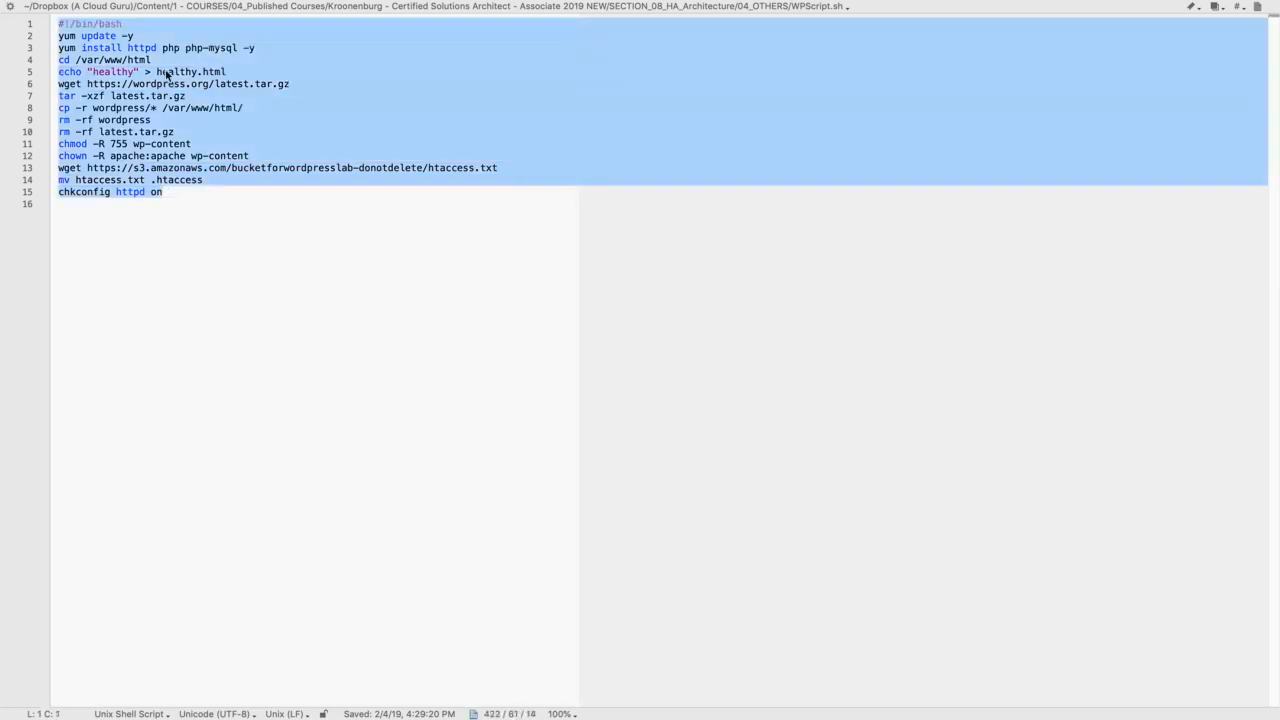
key(super+Tab)
click(380, 594)
key(super+v)
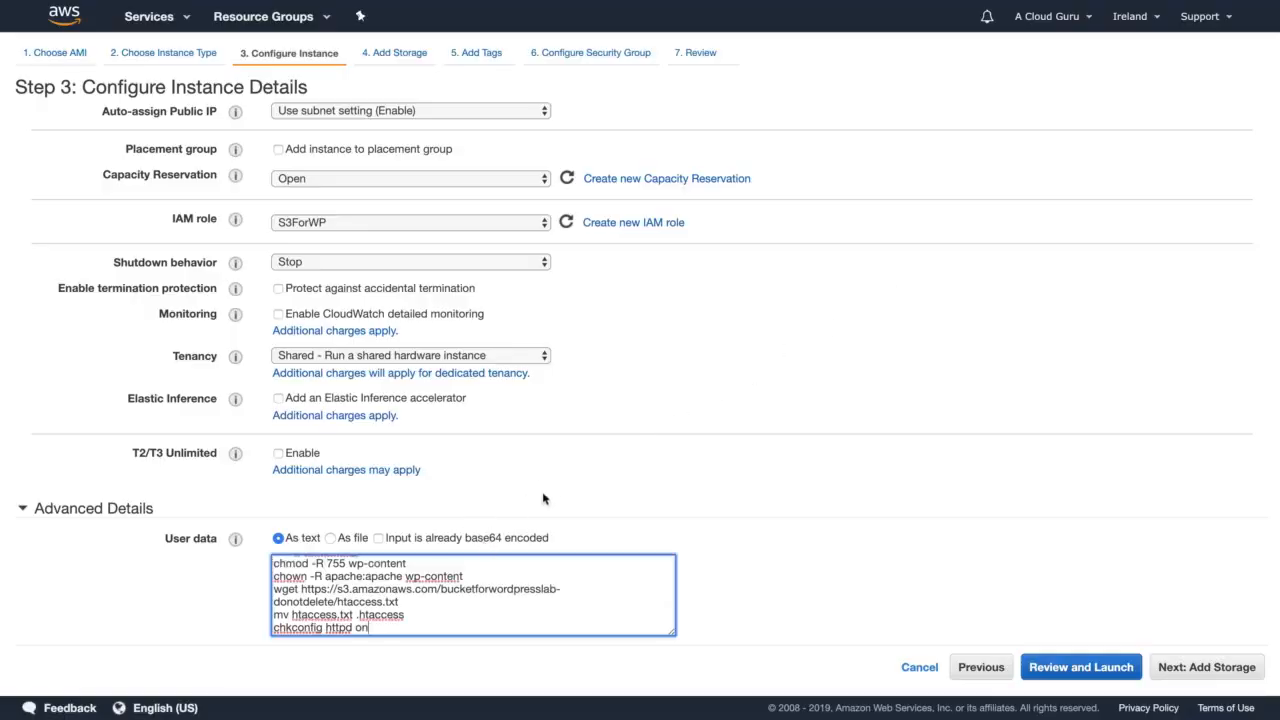
click(1200, 665)
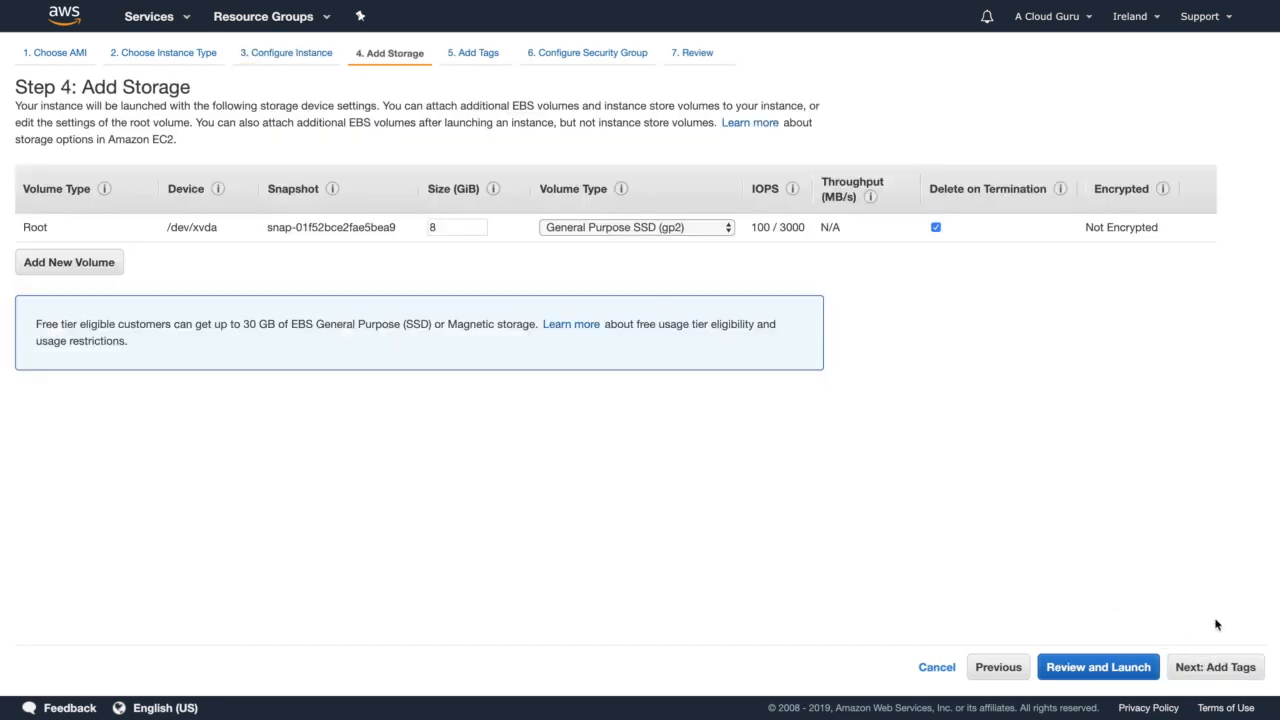
- Keep the default storage, add a tag with key Name and value MyGoldenImage, and proceed to the security group settings
click(1214, 668)
click(46, 310)
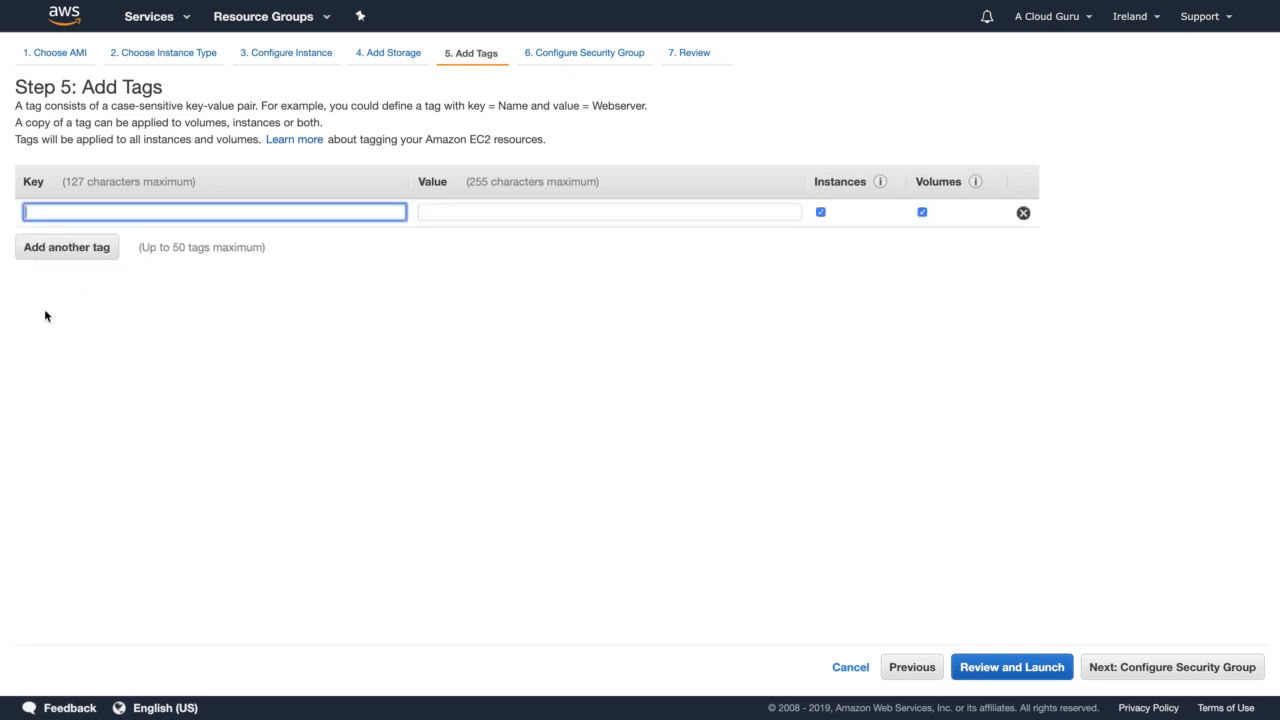
text(Name)
click(609, 212)
text(MyGoldenImage)
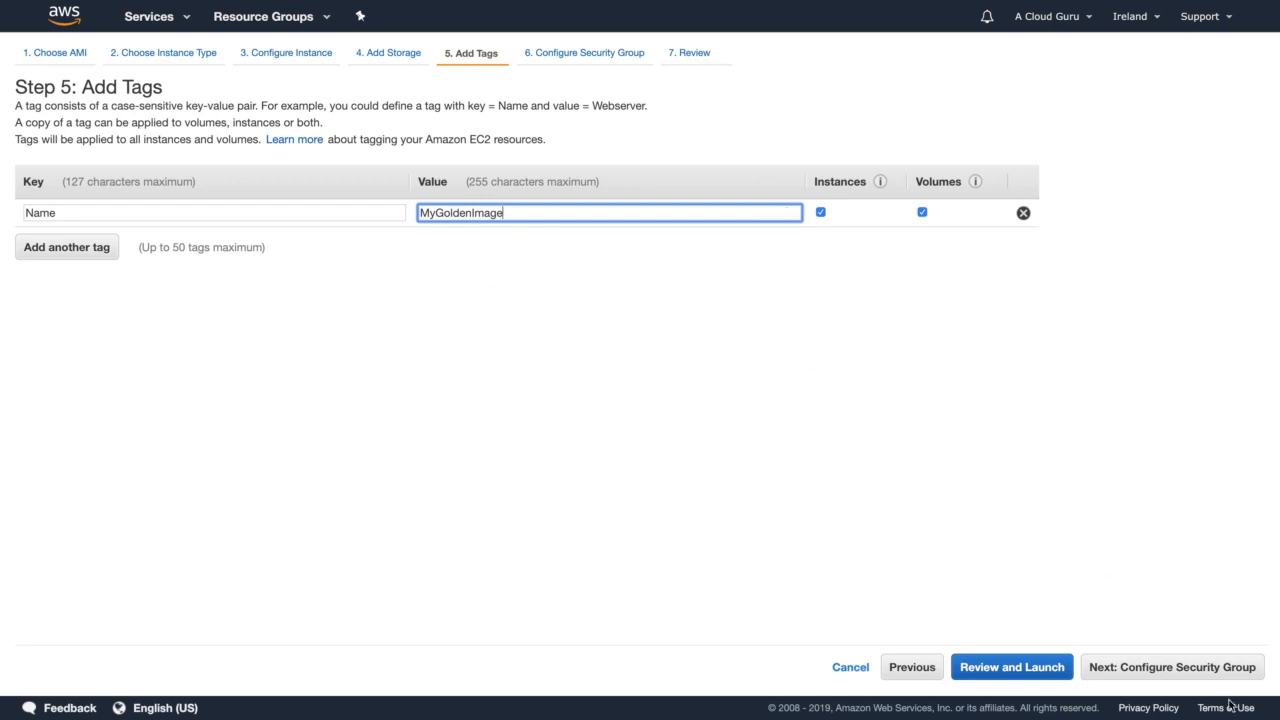
click(1195, 668)
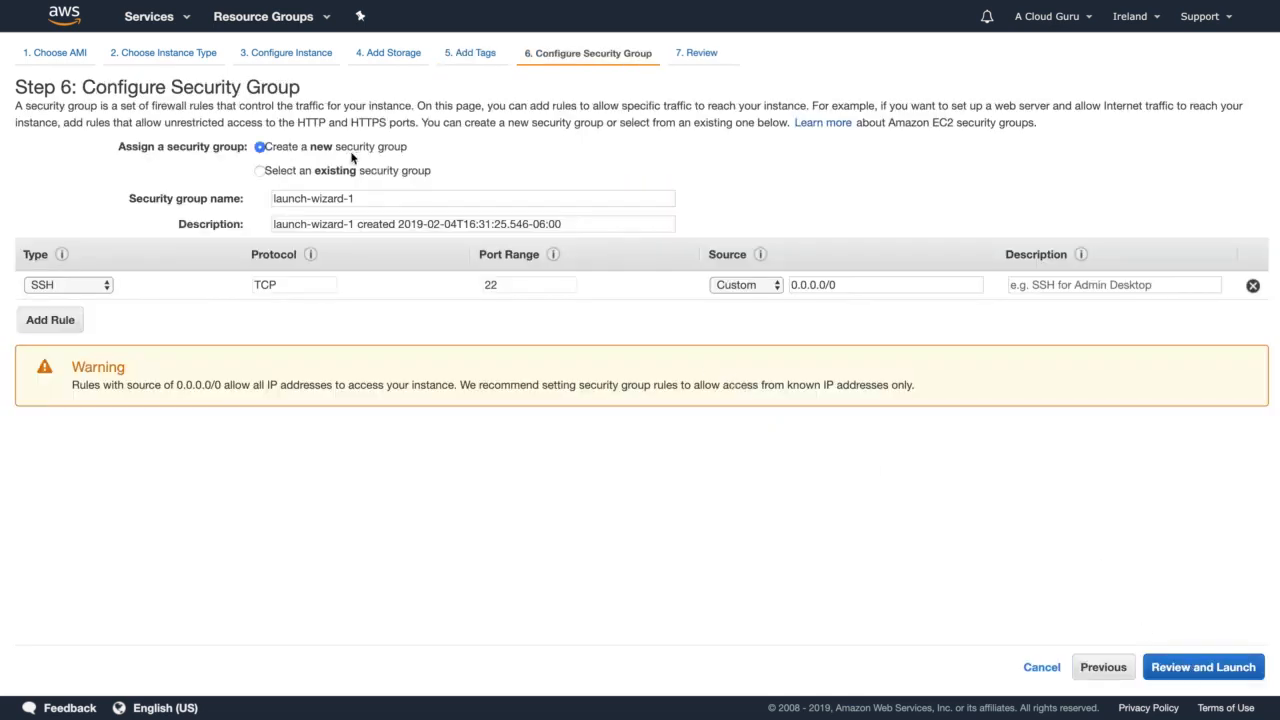
- Assign the existing WebDMZ security group to the instance and proceed to the launch review
click(352, 171)
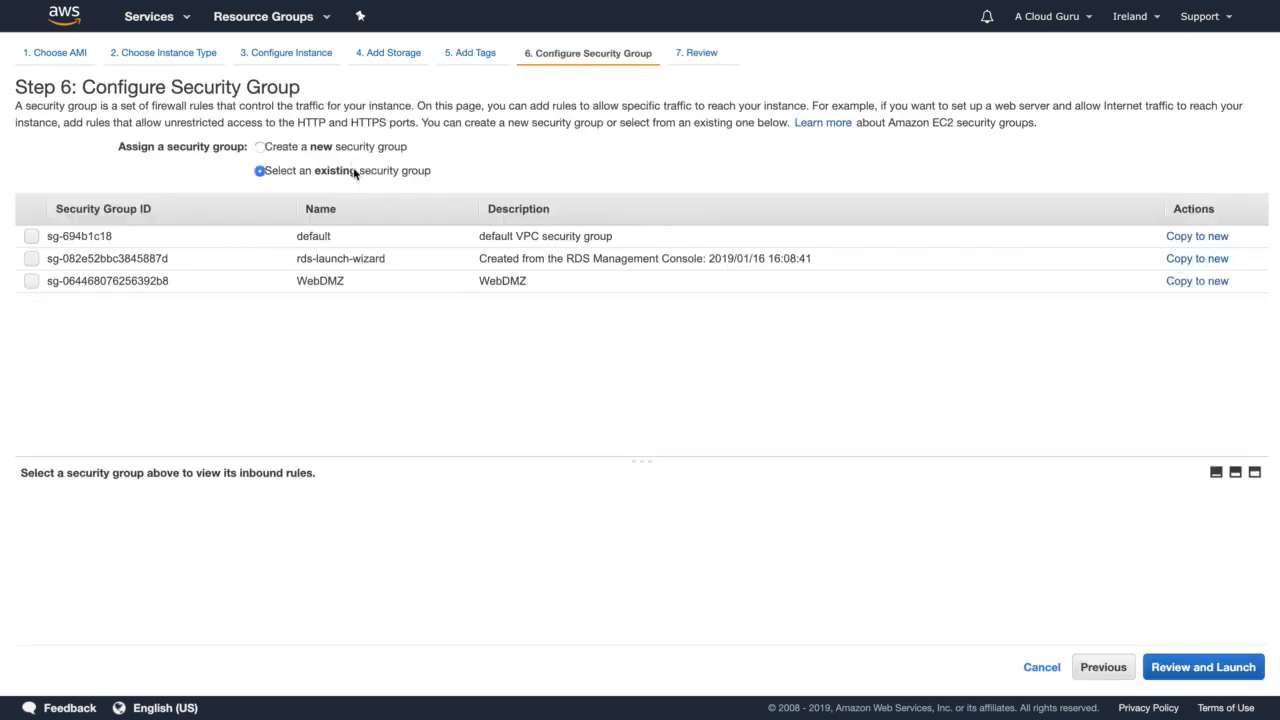
click(372, 281)
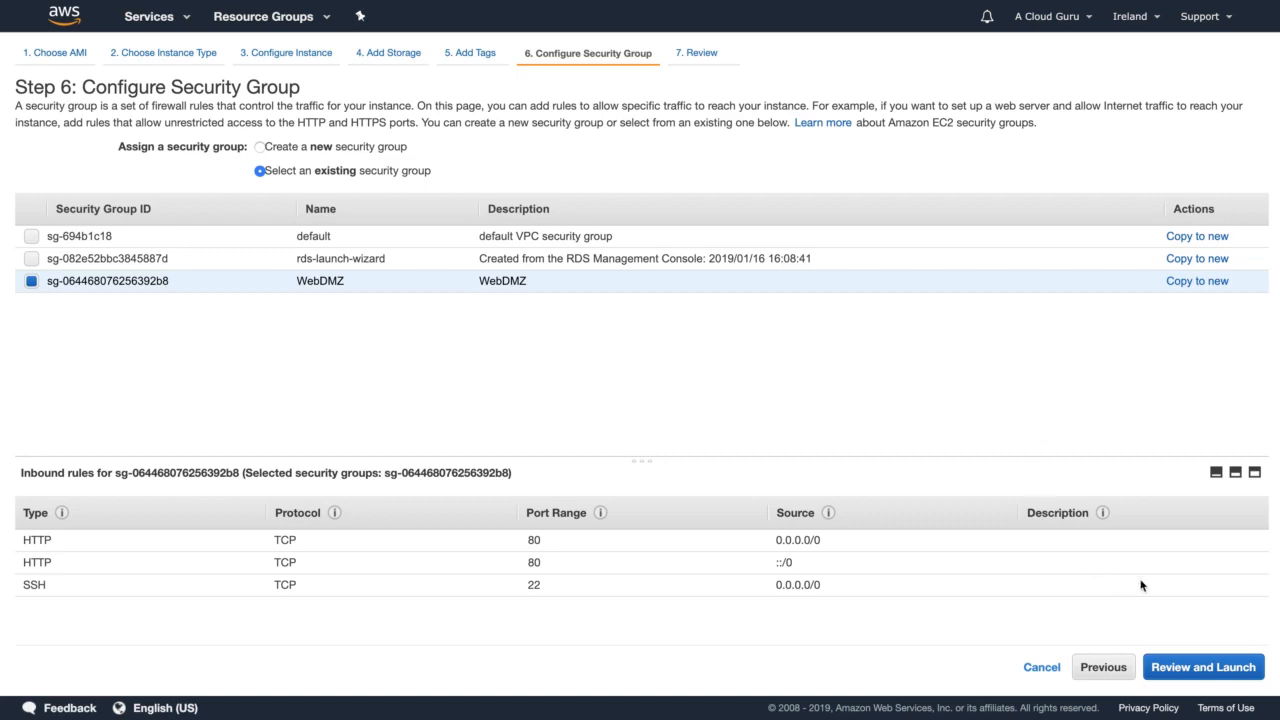
click(1218, 665)
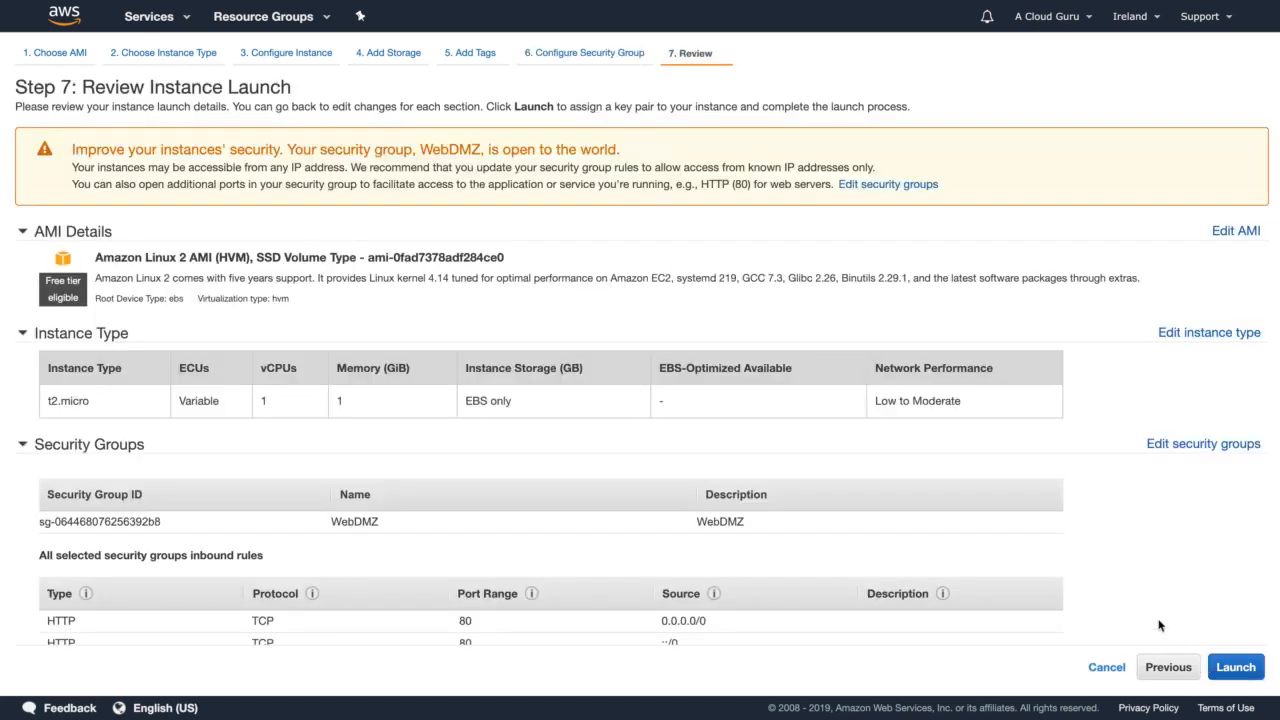
- Launch the instance with the existing key pair MyIrishKP, acknowledging access to its private key file
click(1244, 671)
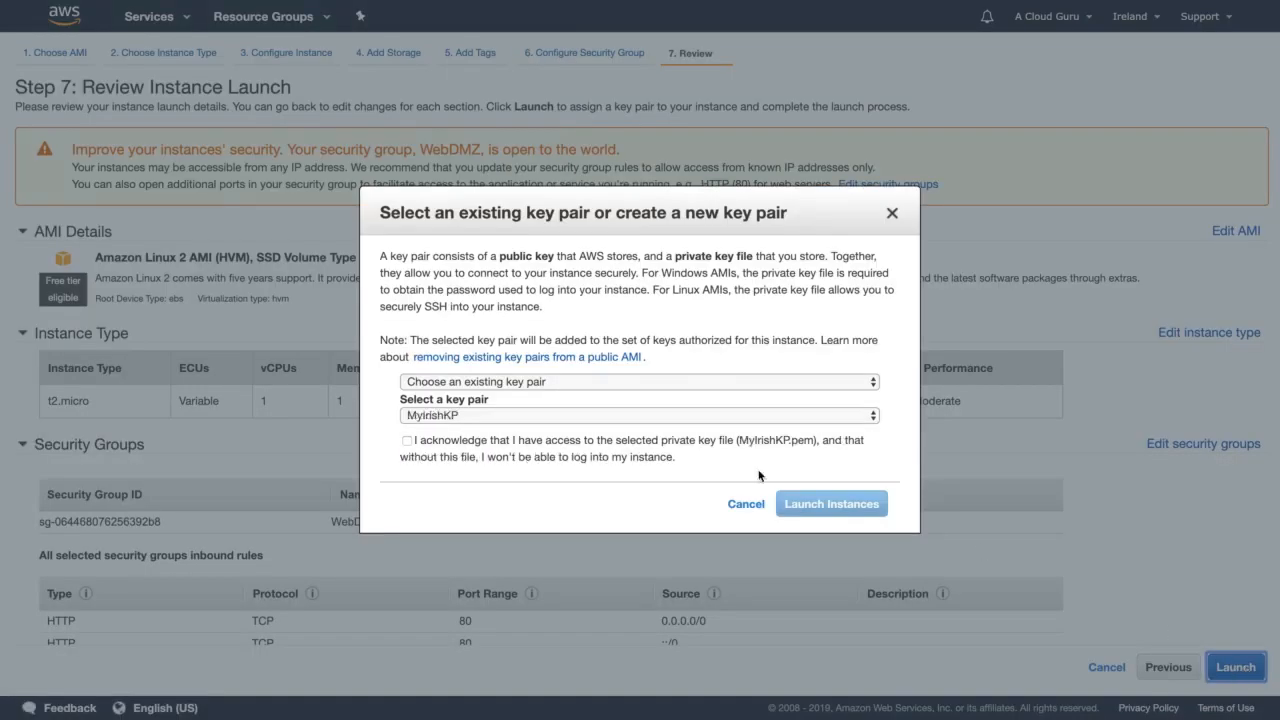
click(579, 441)
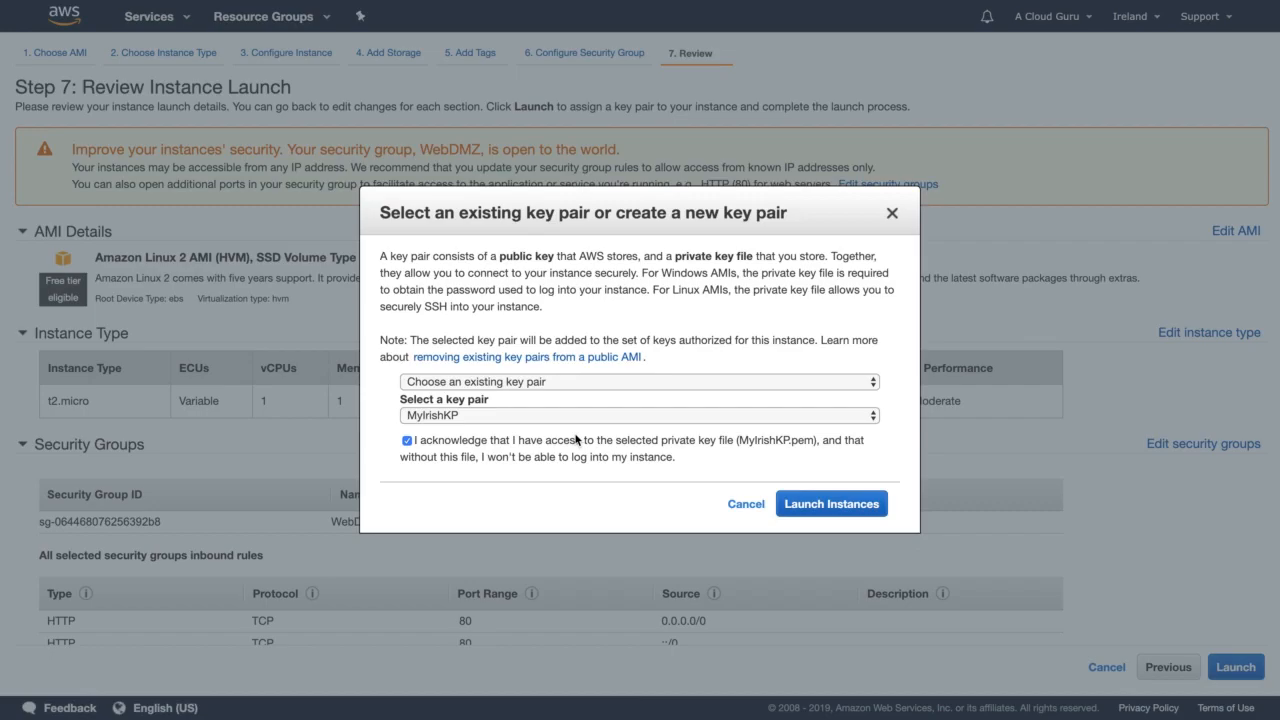
click(817, 505)
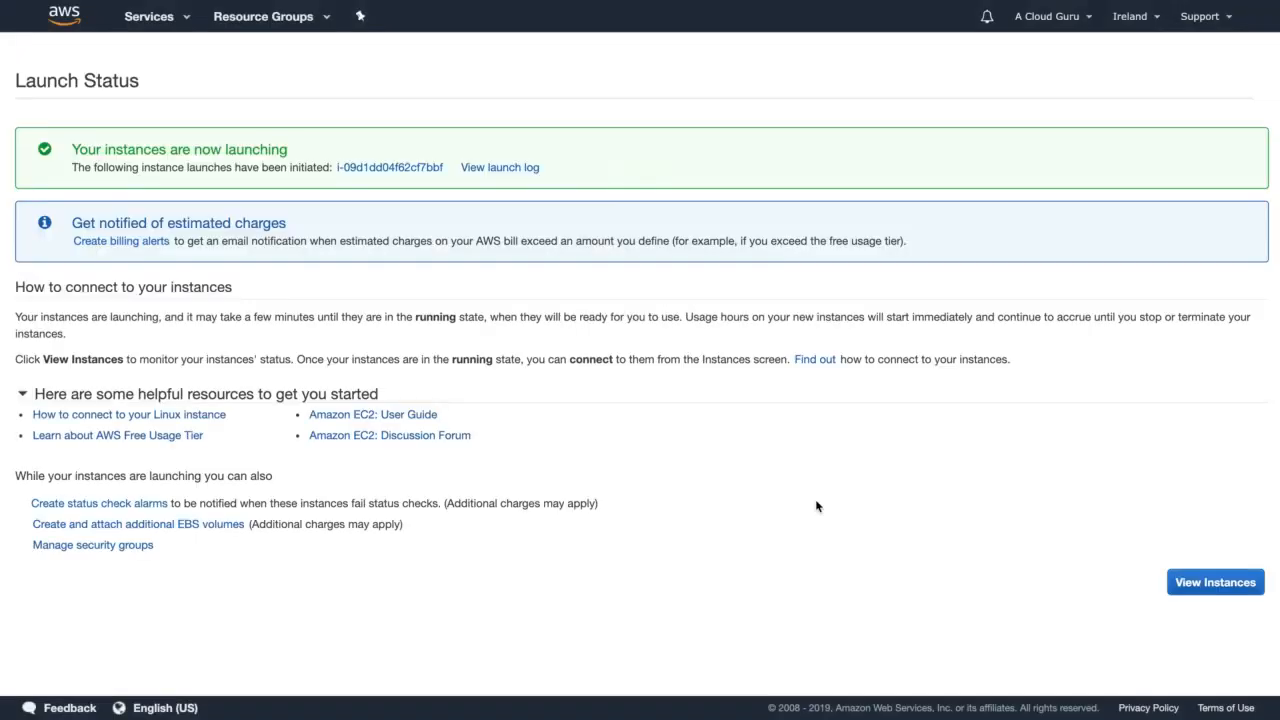
- Check the launched instance in the EC2 instances list, and open the CloudFront distributions list to check the distribution's status
click(1238, 582)
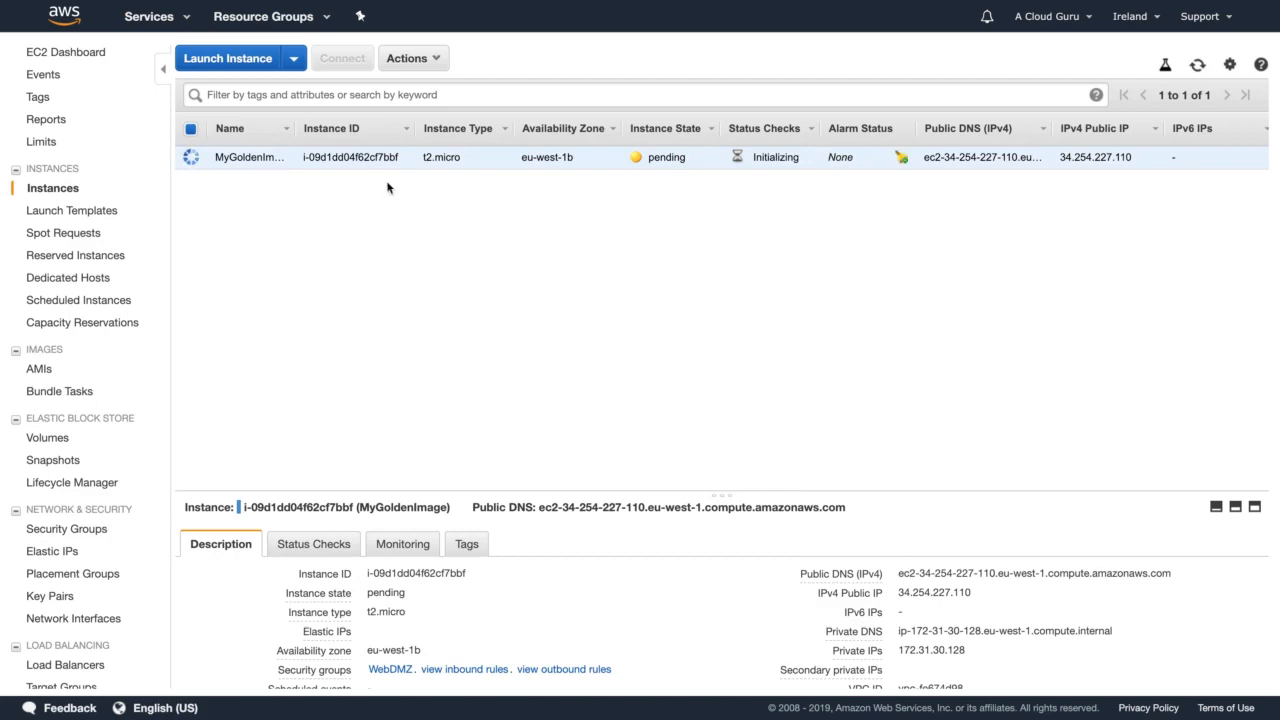
click(162, 17)
scroll(285, 390, down, 5)
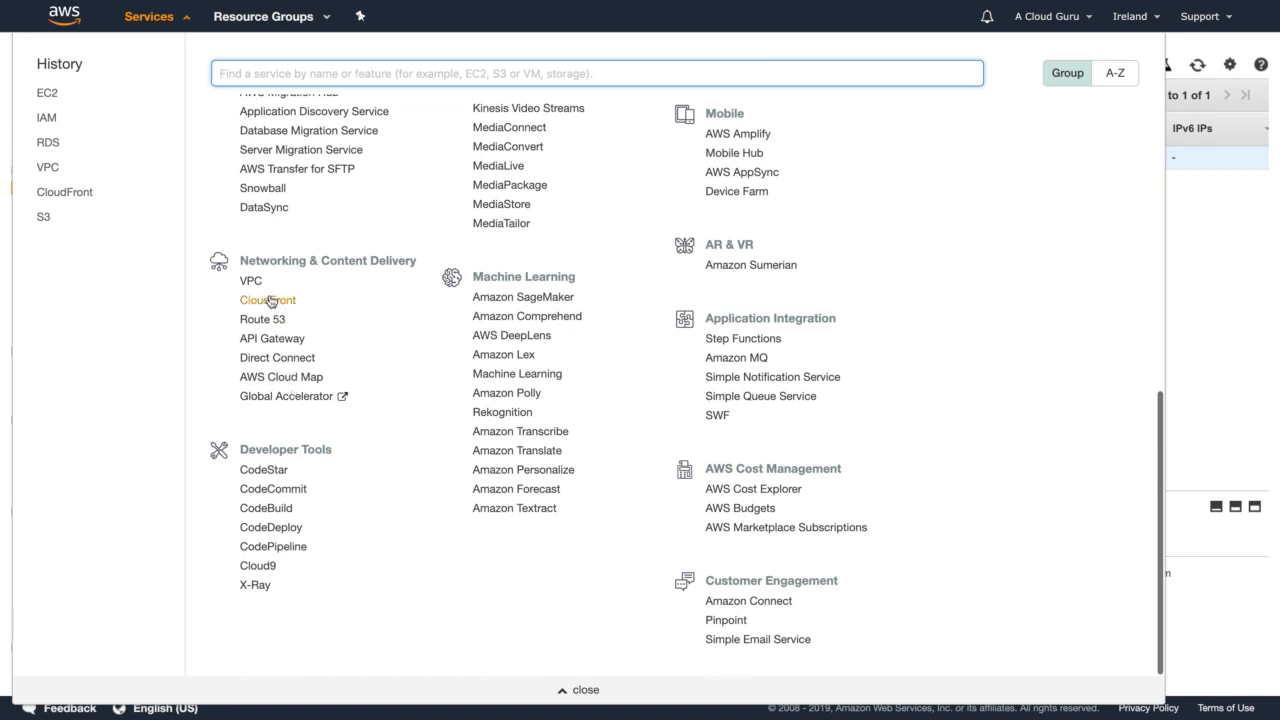
click(270, 302)
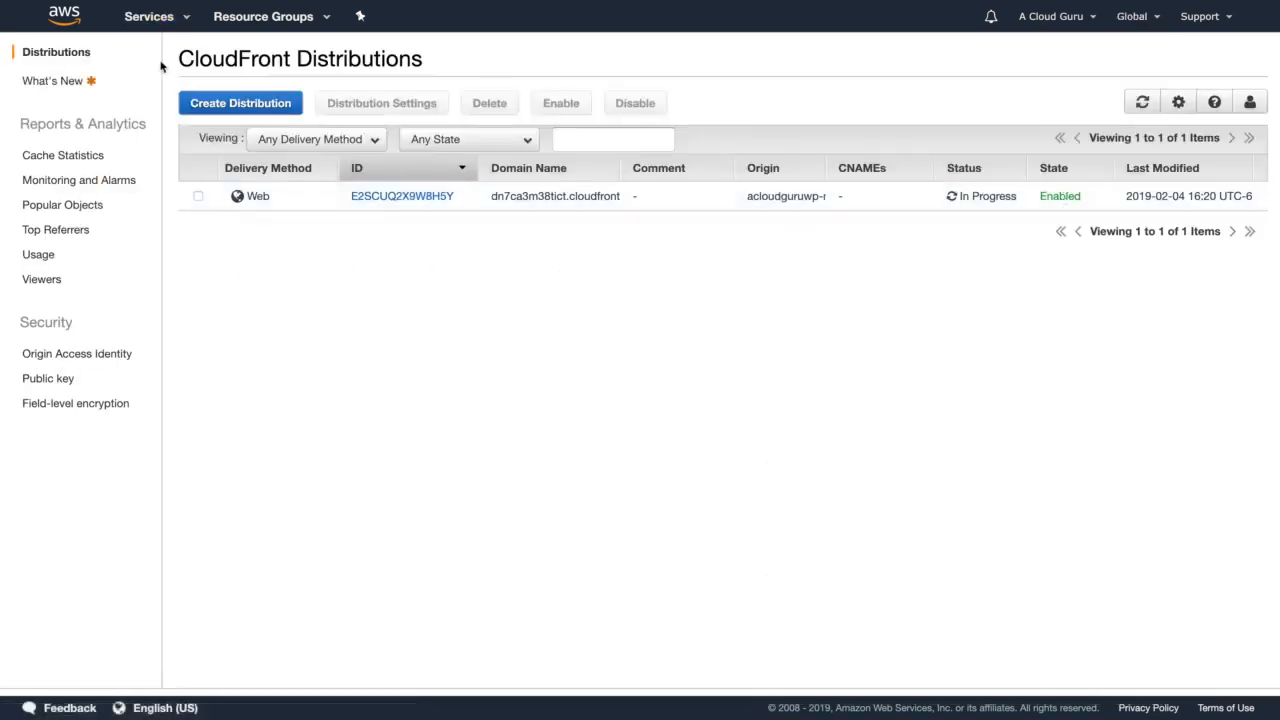
- Open the RDS list of DB instances to check the database's status
click(160, 17)
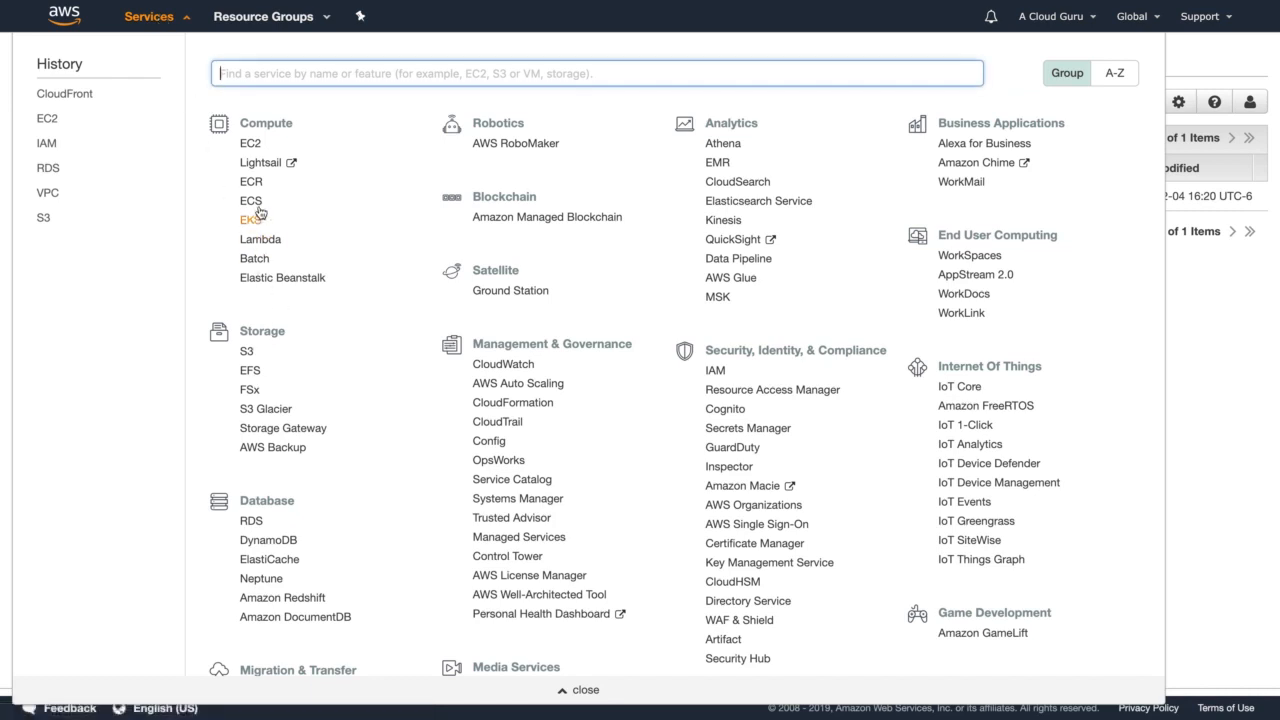
click(255, 520)
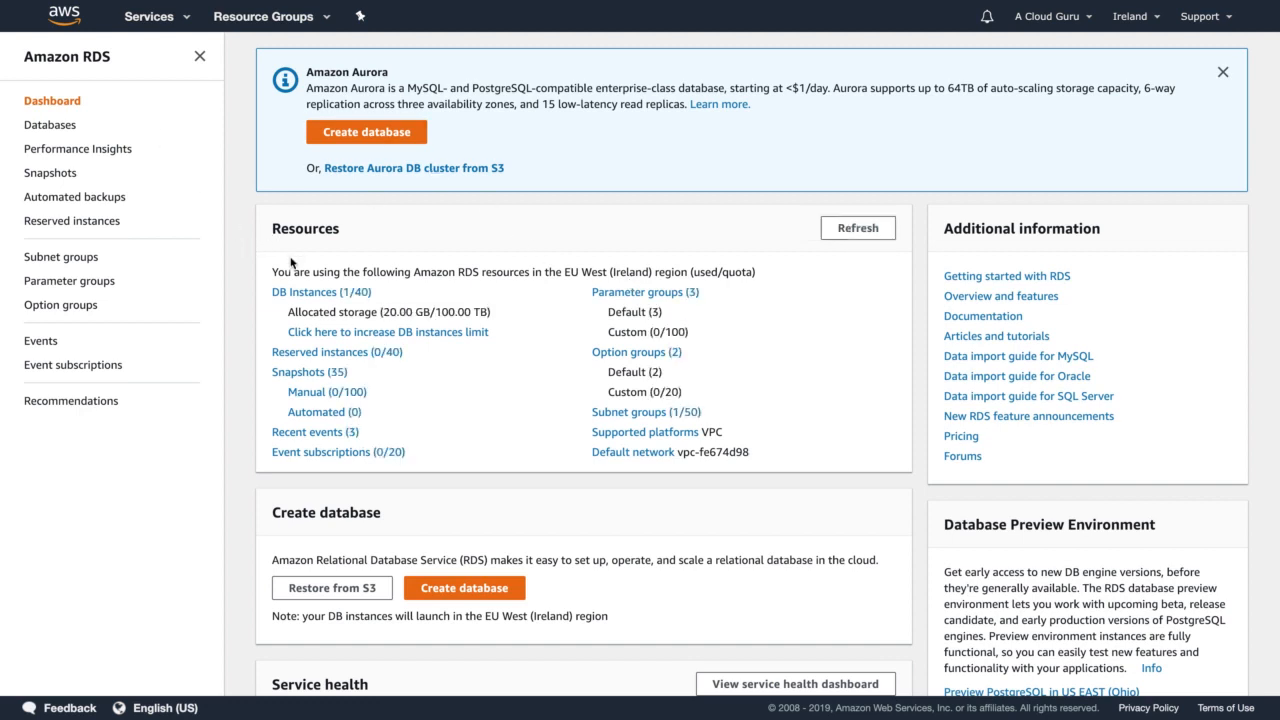
click(300, 294)
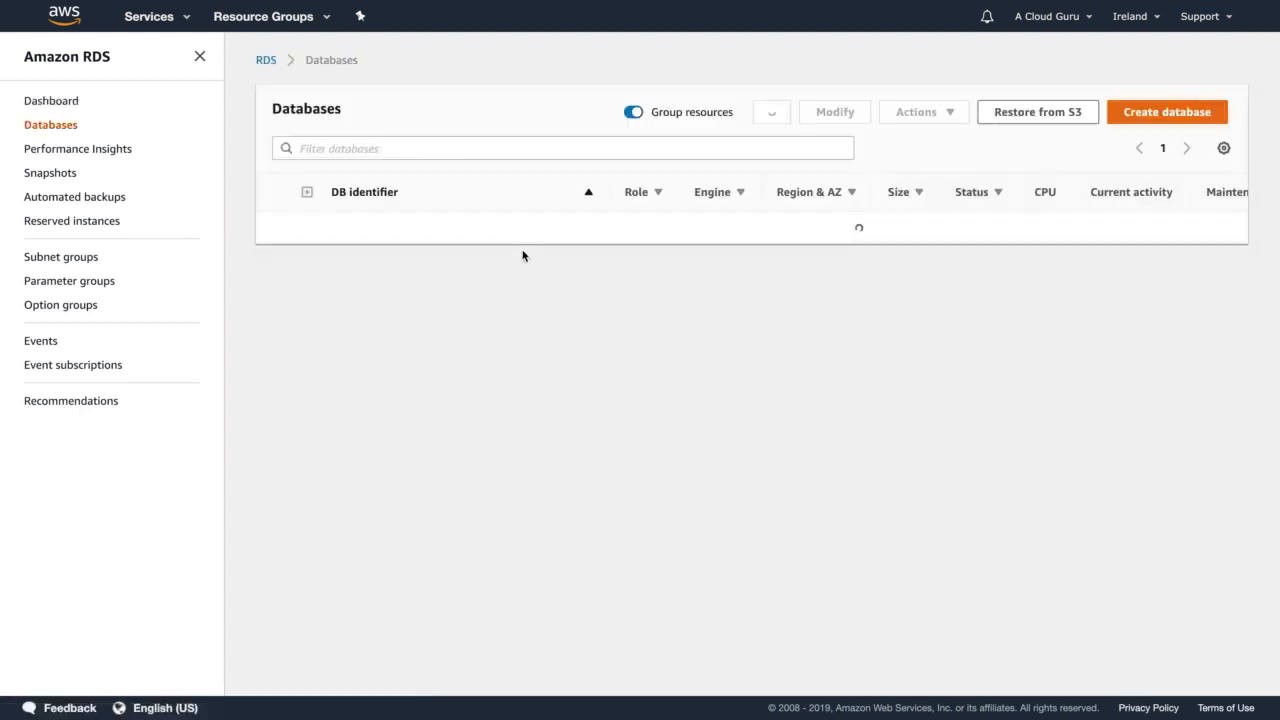